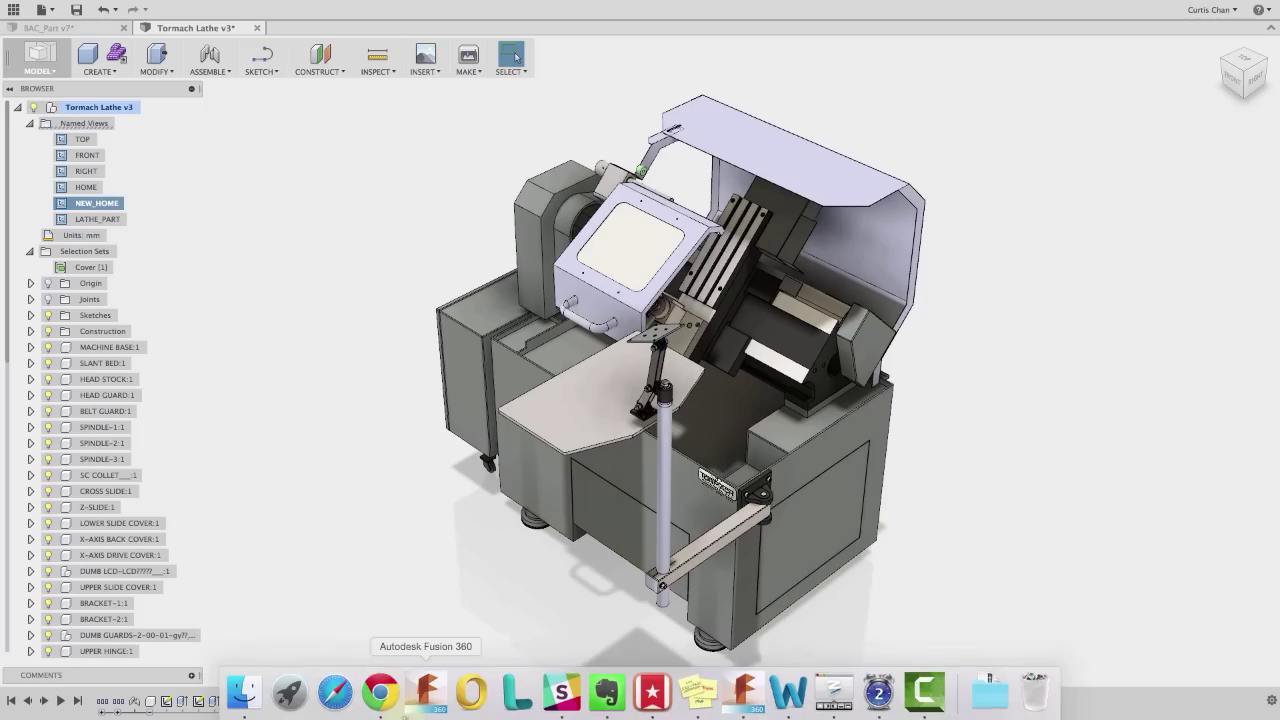
Bring up Tormach's Solid Models page in Chrome and expand the 15L Slant-Pro - Lathe downloads
left_click(388, 706)
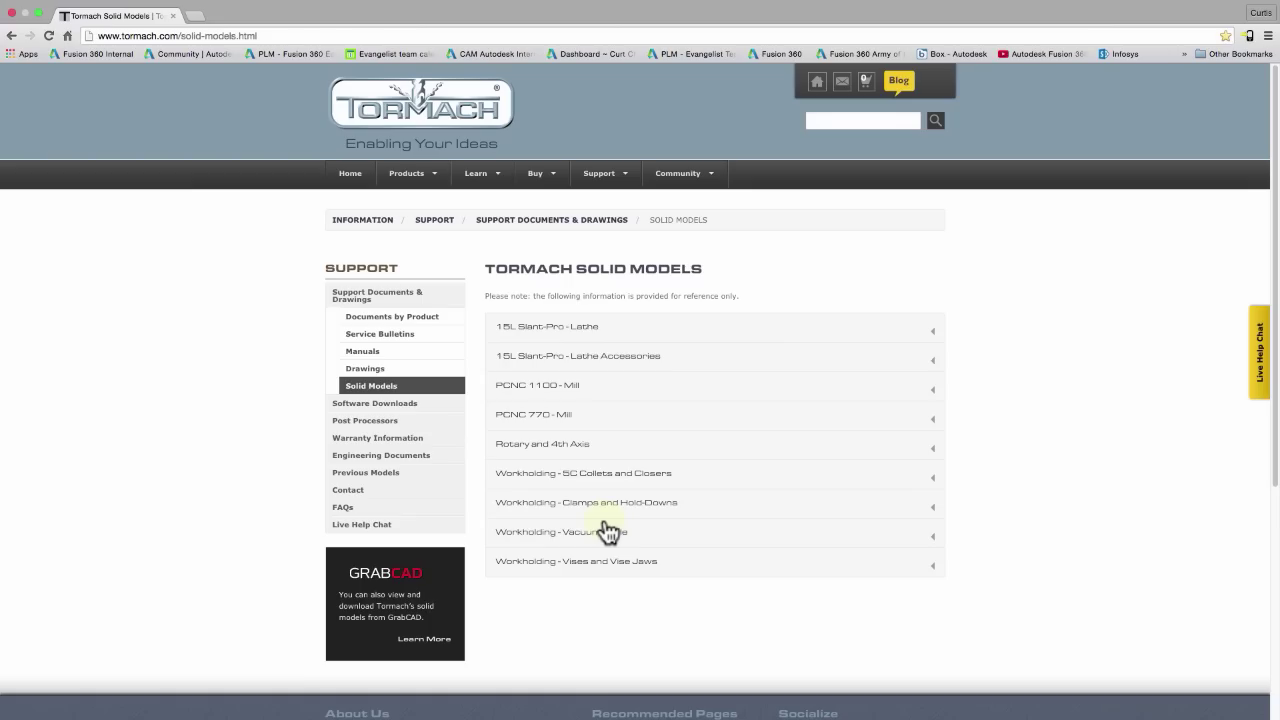
left_click(597, 334)
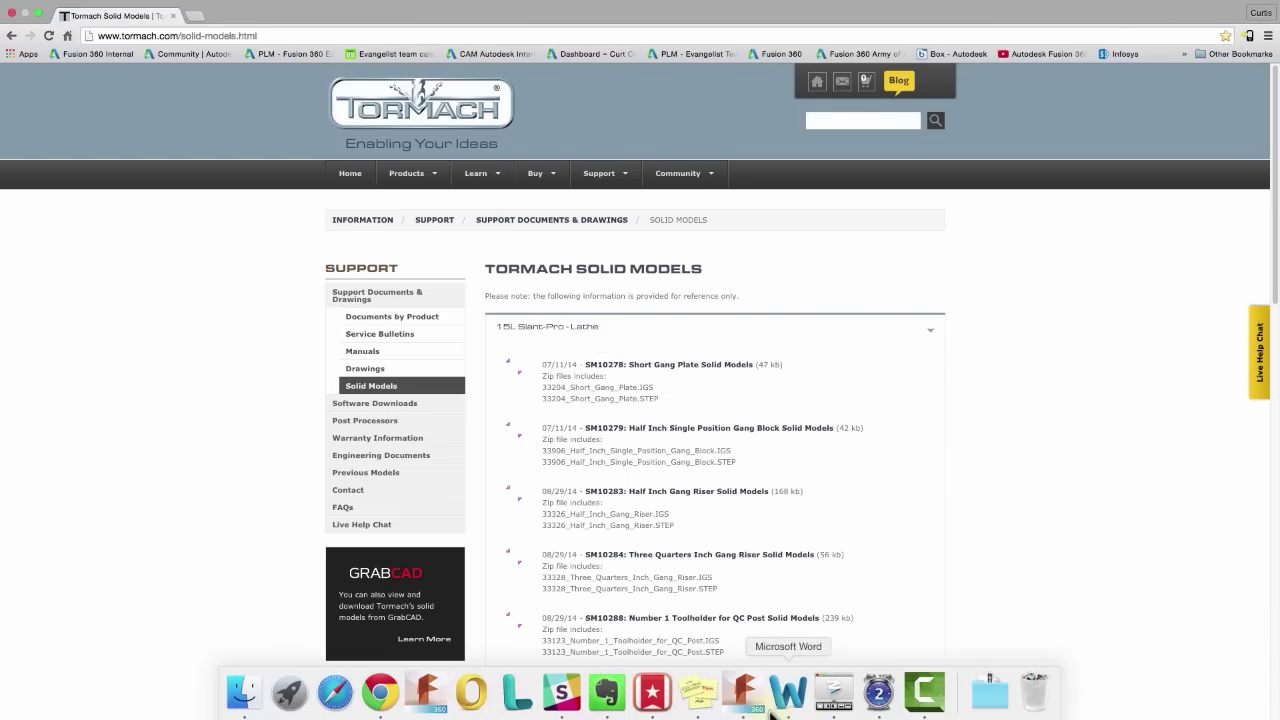
Back in the Tormach Lathe model, make the Cover components see-through and apply the LATHE_PART view
left_click(754, 703)
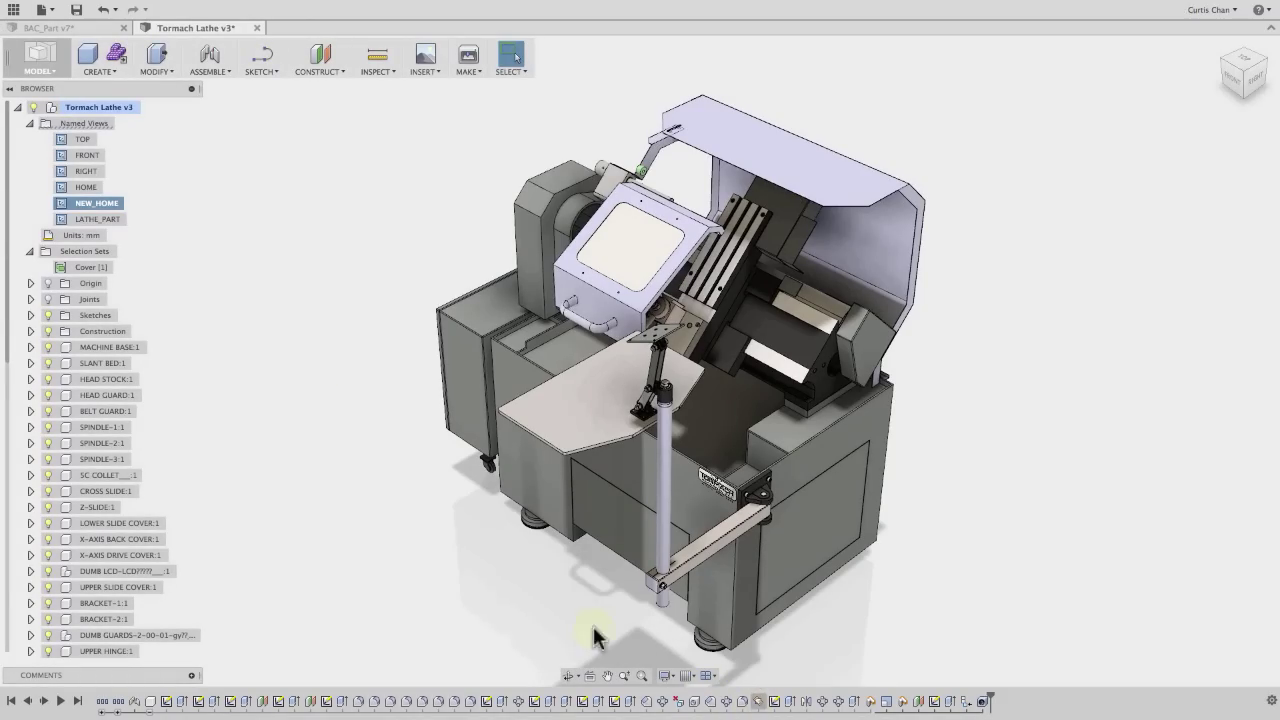
left_click(112, 267)
right_click(293, 265)
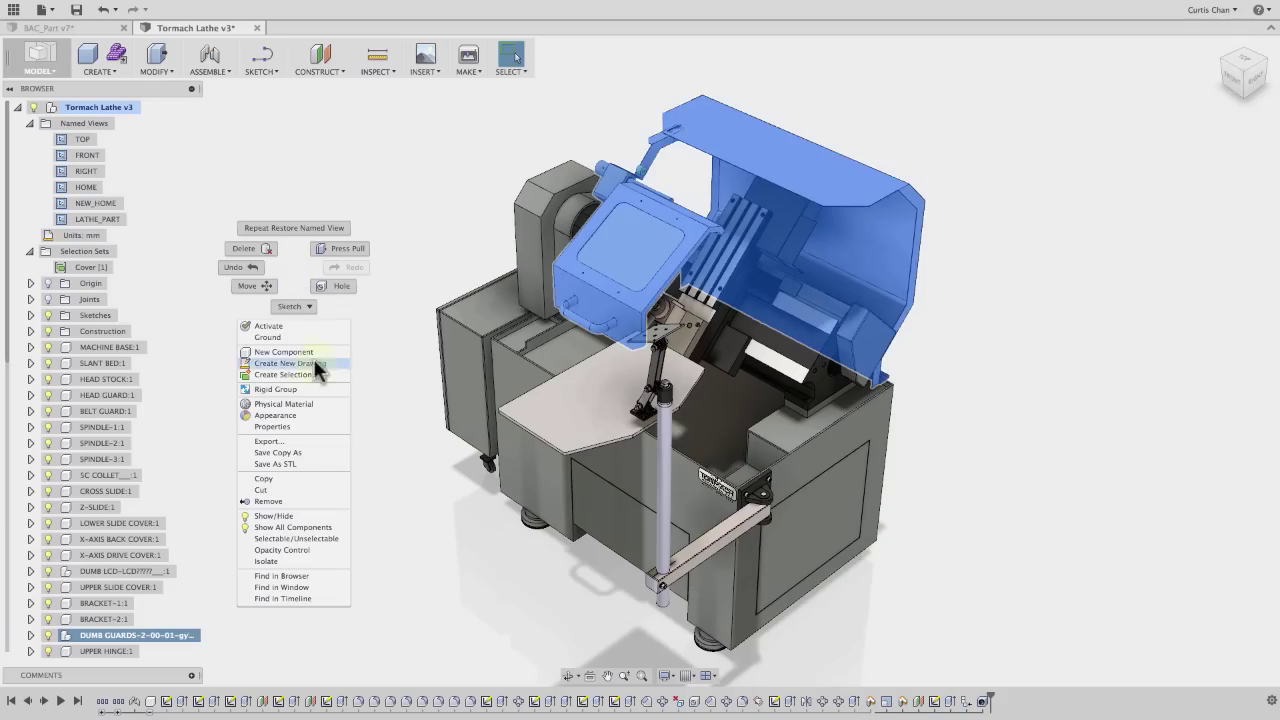
left_click(326, 512)
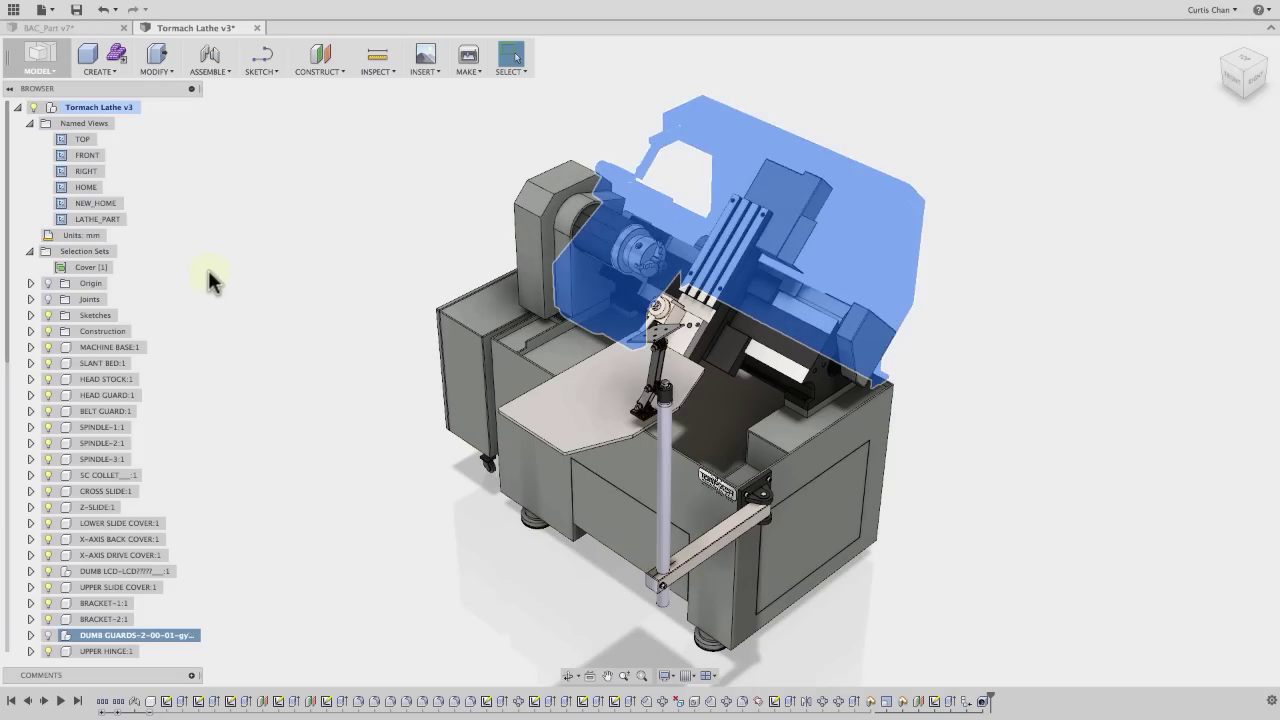
double_click(110, 219)
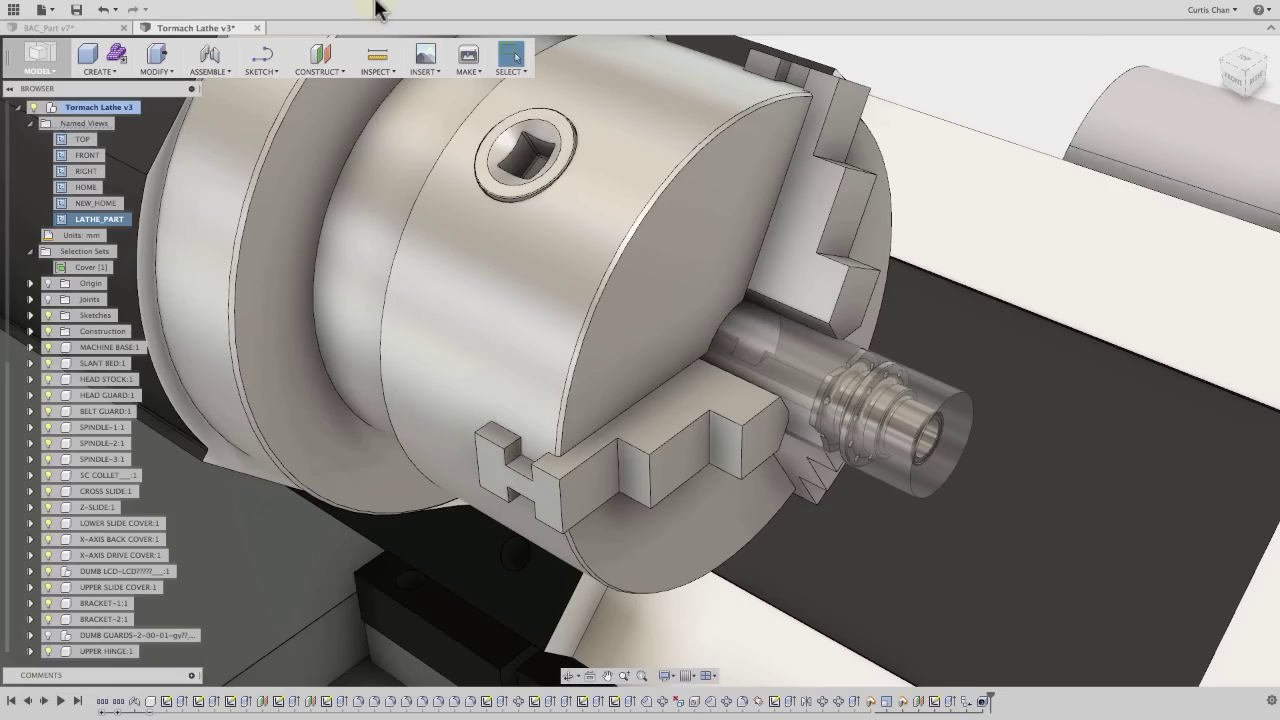
Start a new machining setup in the BAC_Part v7 document
left_click(81, 27)
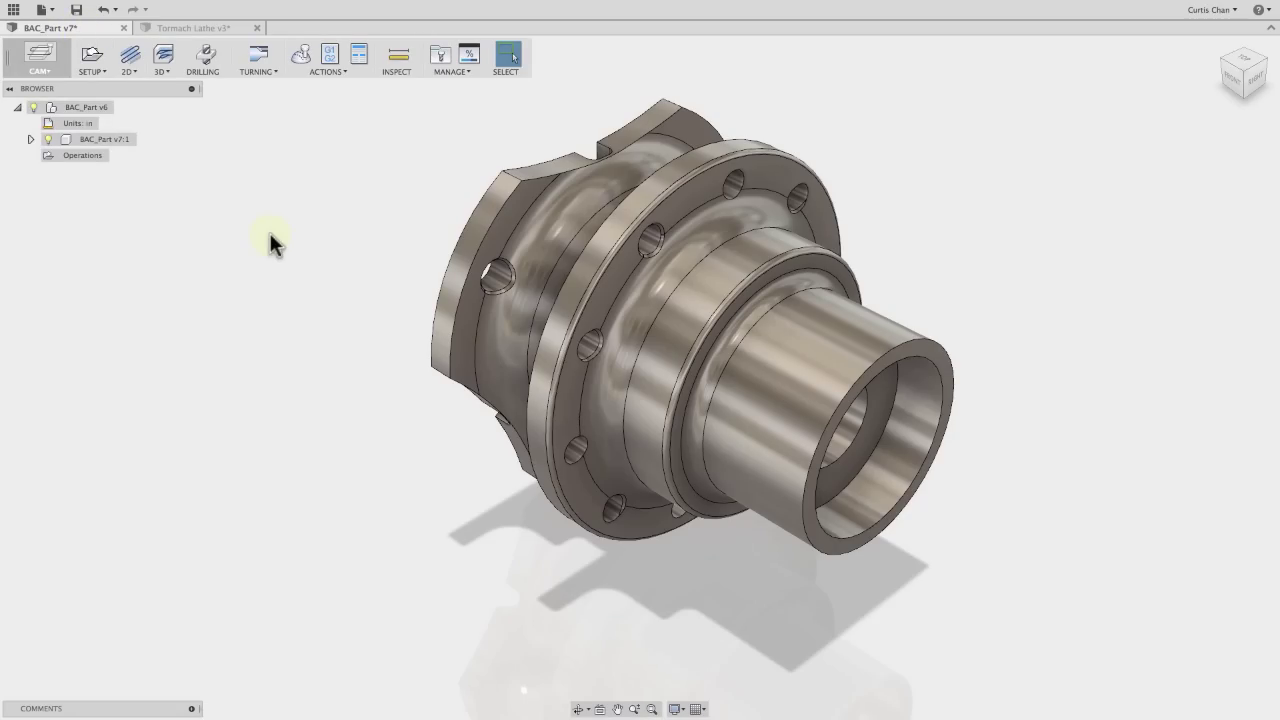
left_click(98, 72)
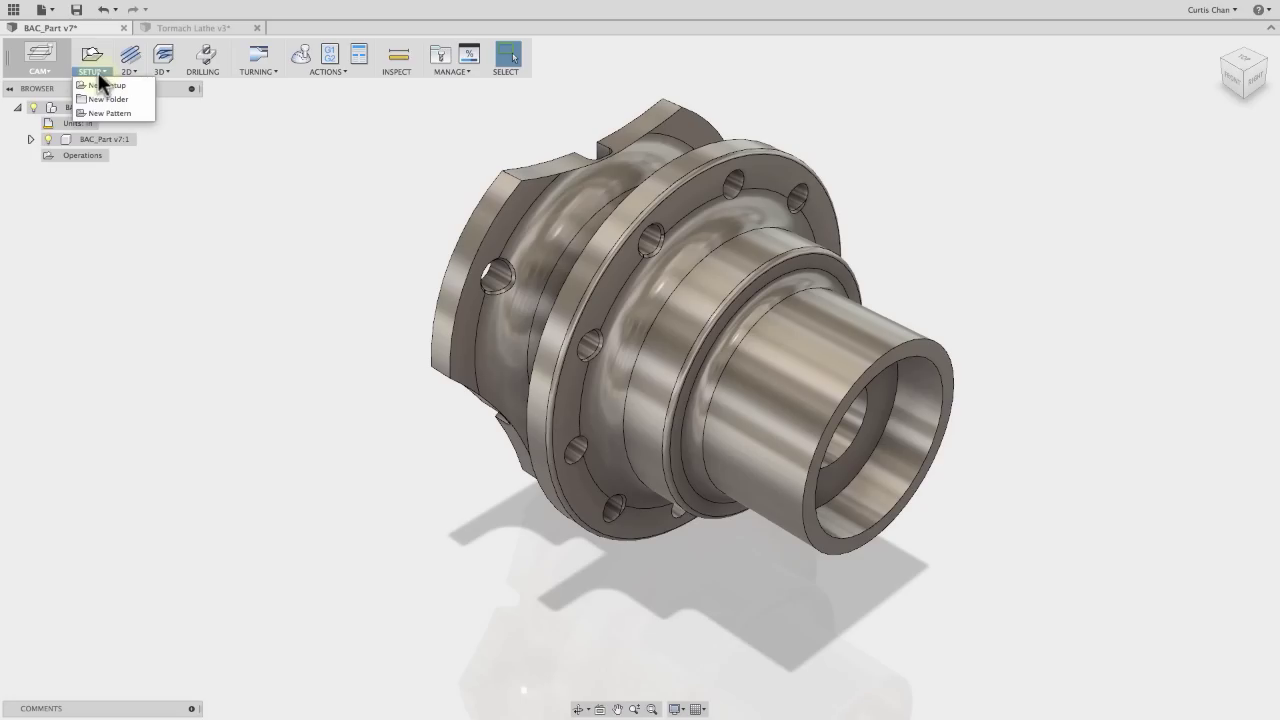
left_click(104, 84)
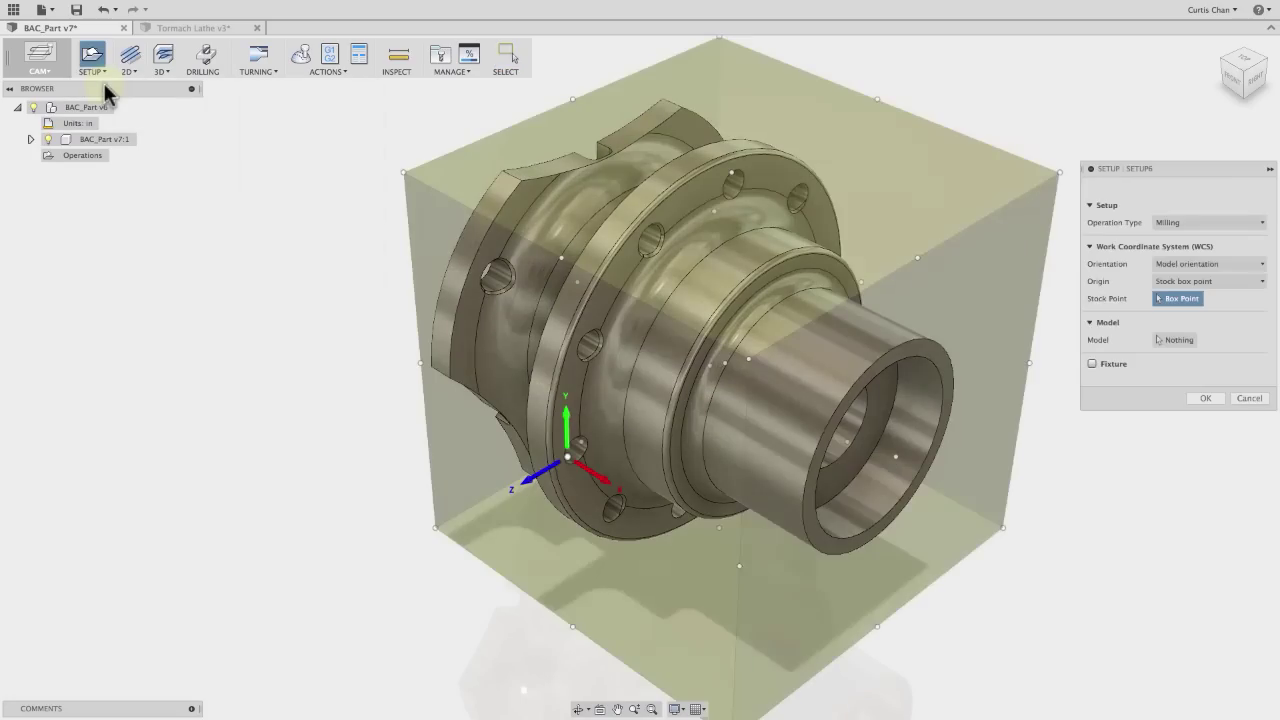
Try Turning, then set the setup to Milling with its Z axis on the end face
left_click(1214, 224)
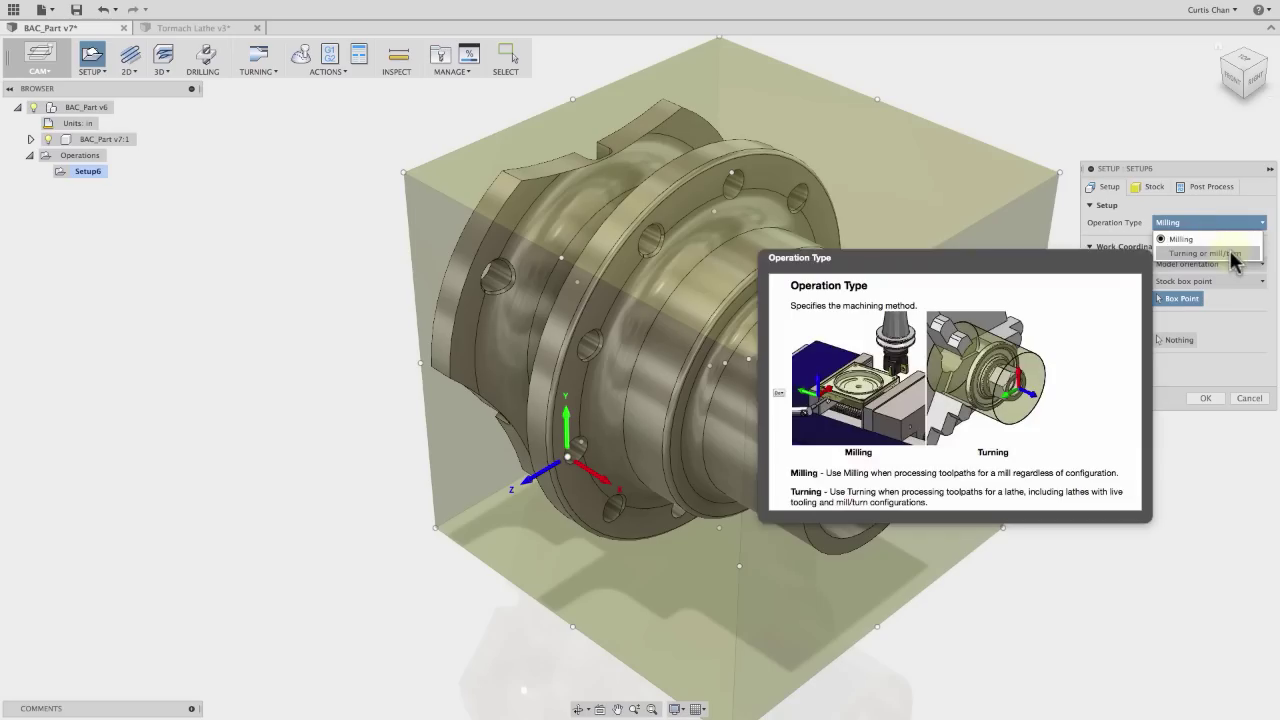
left_click(1232, 257)
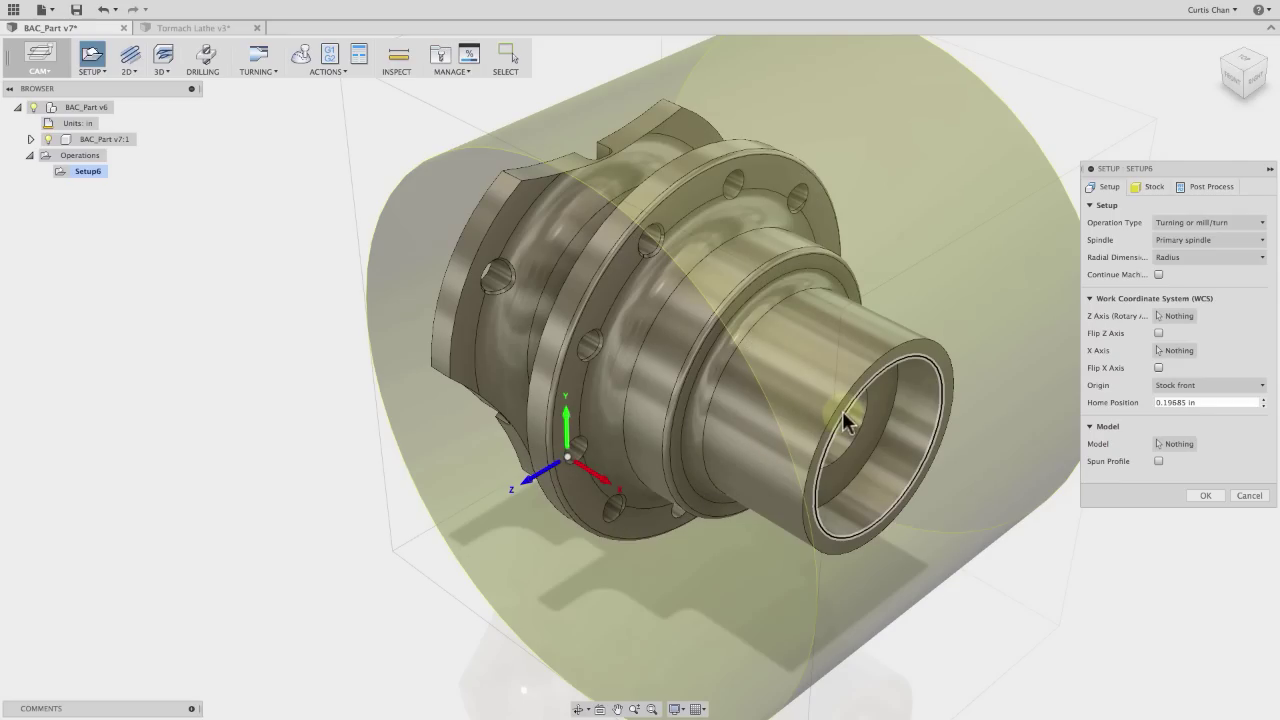
left_click(834, 421)
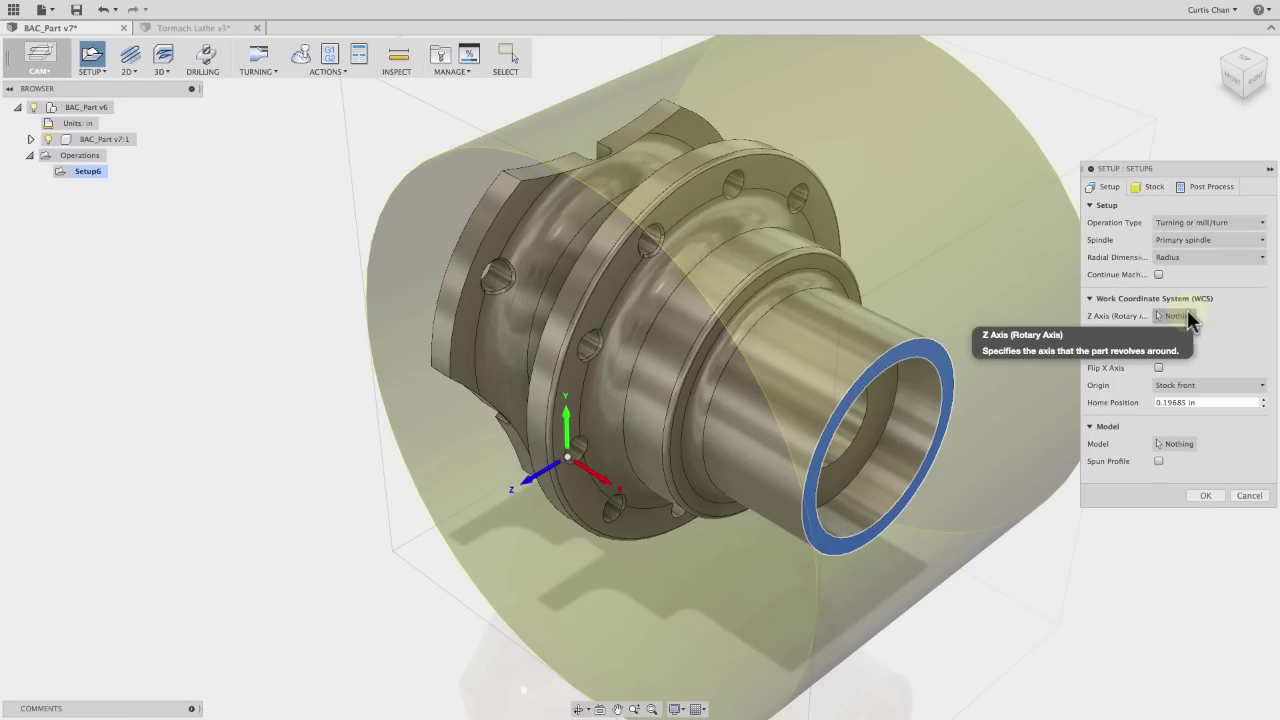
left_click(1181, 221)
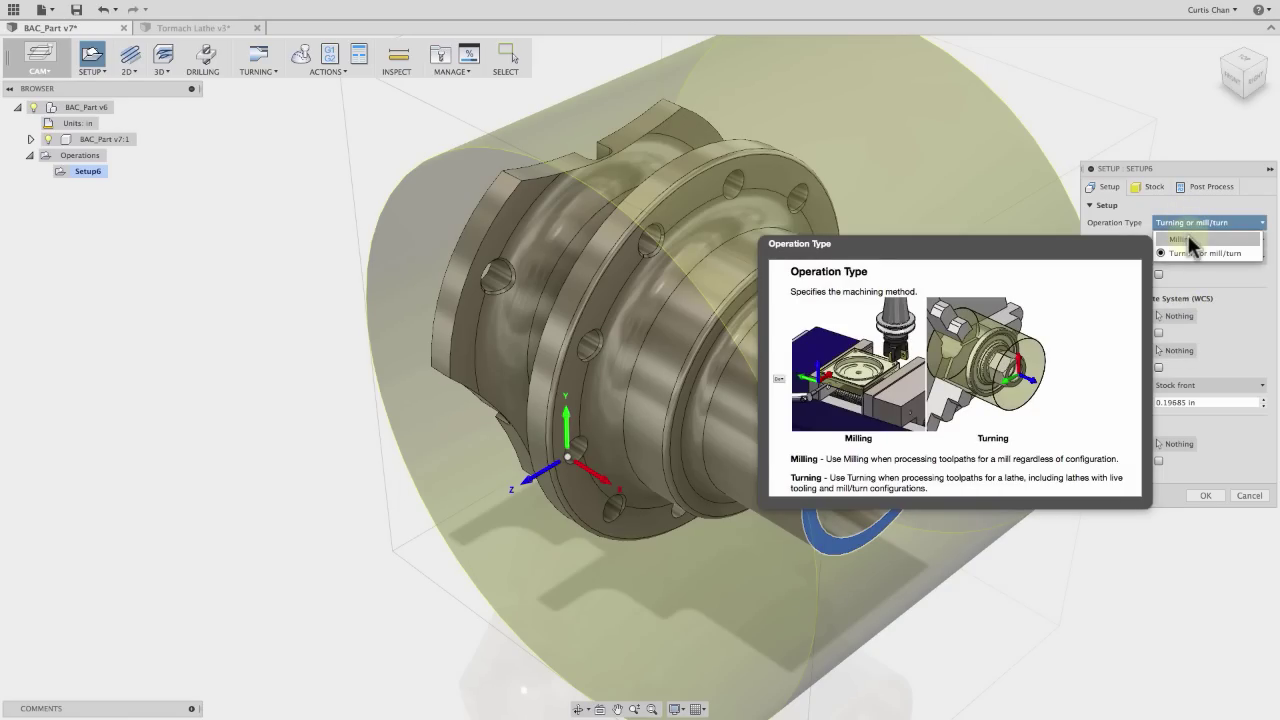
left_click(1189, 239)
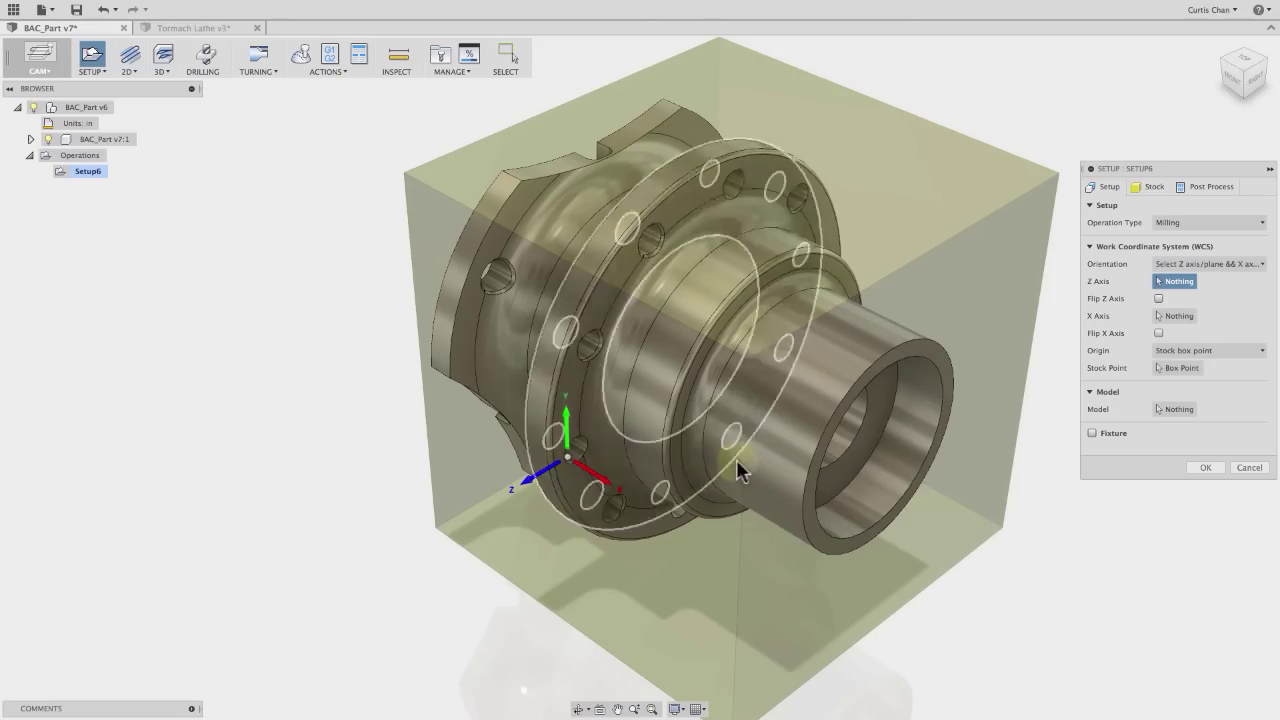
left_click(823, 441)
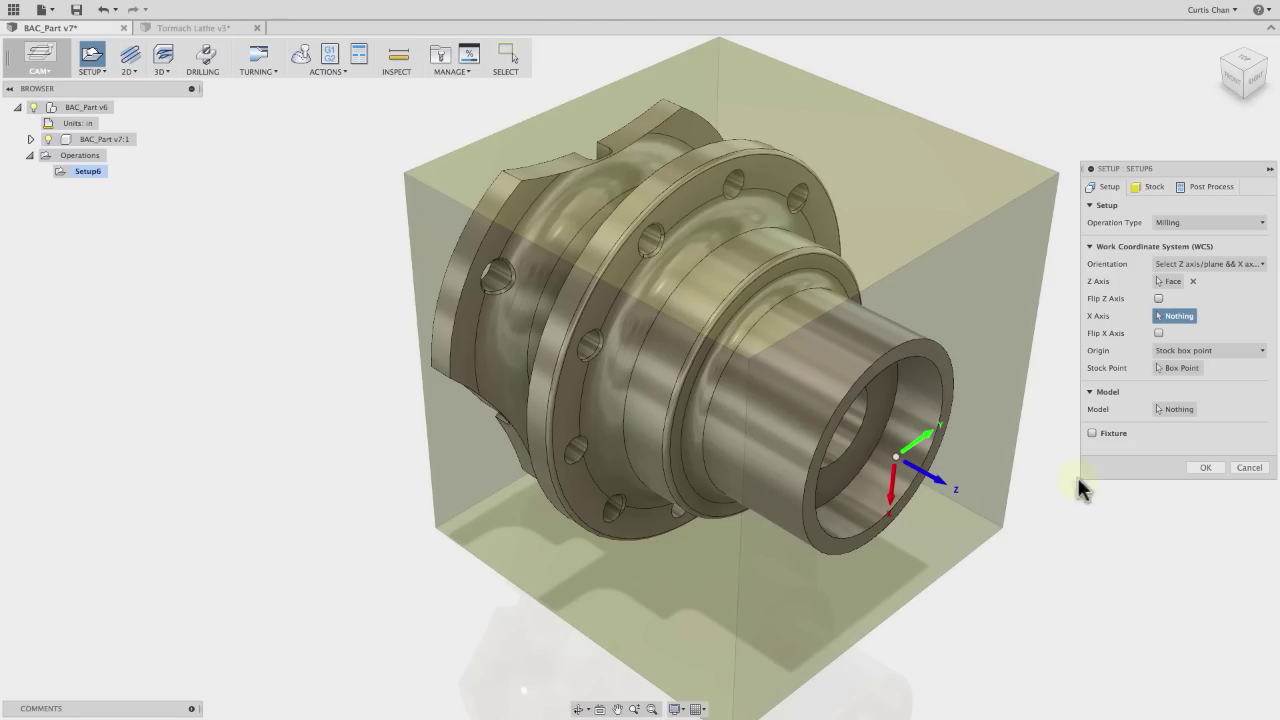
Give Setup6 relative-size cylinder stock: 1 in backside, .025 in frontside, 0.05 in radial offsets
left_click(1146, 187)
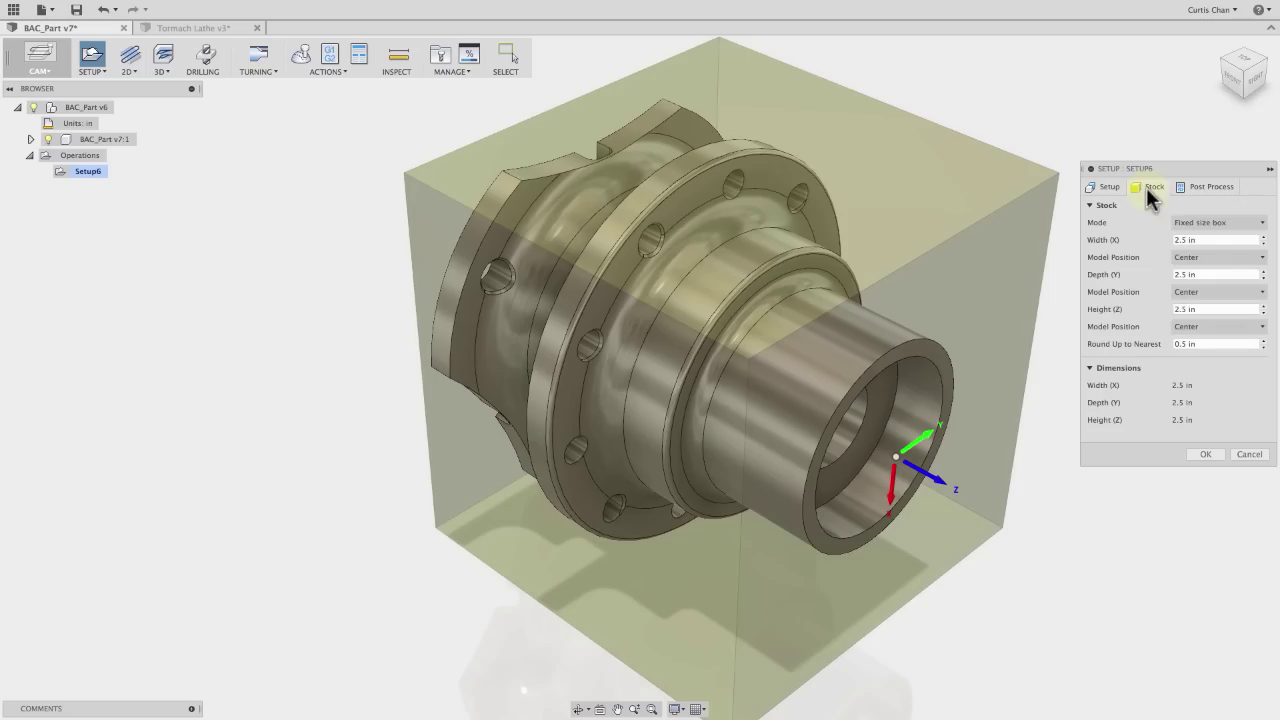
left_click(1212, 224)
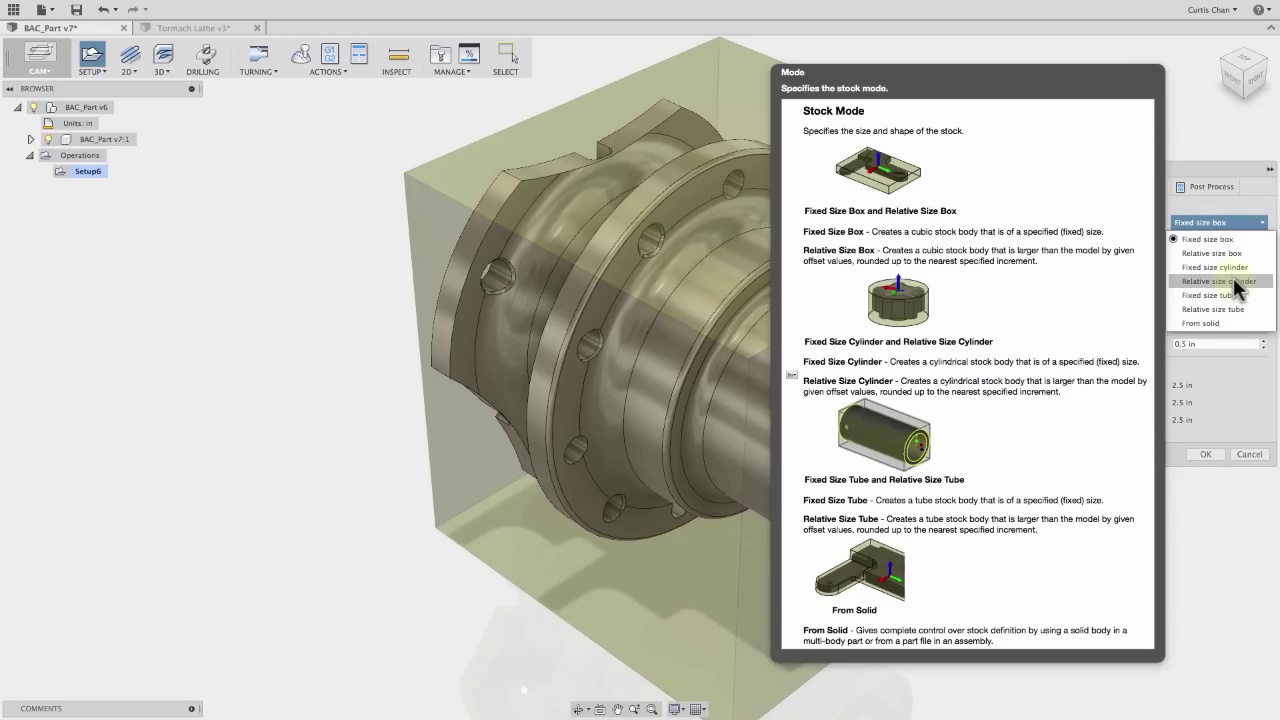
left_click(1235, 281)
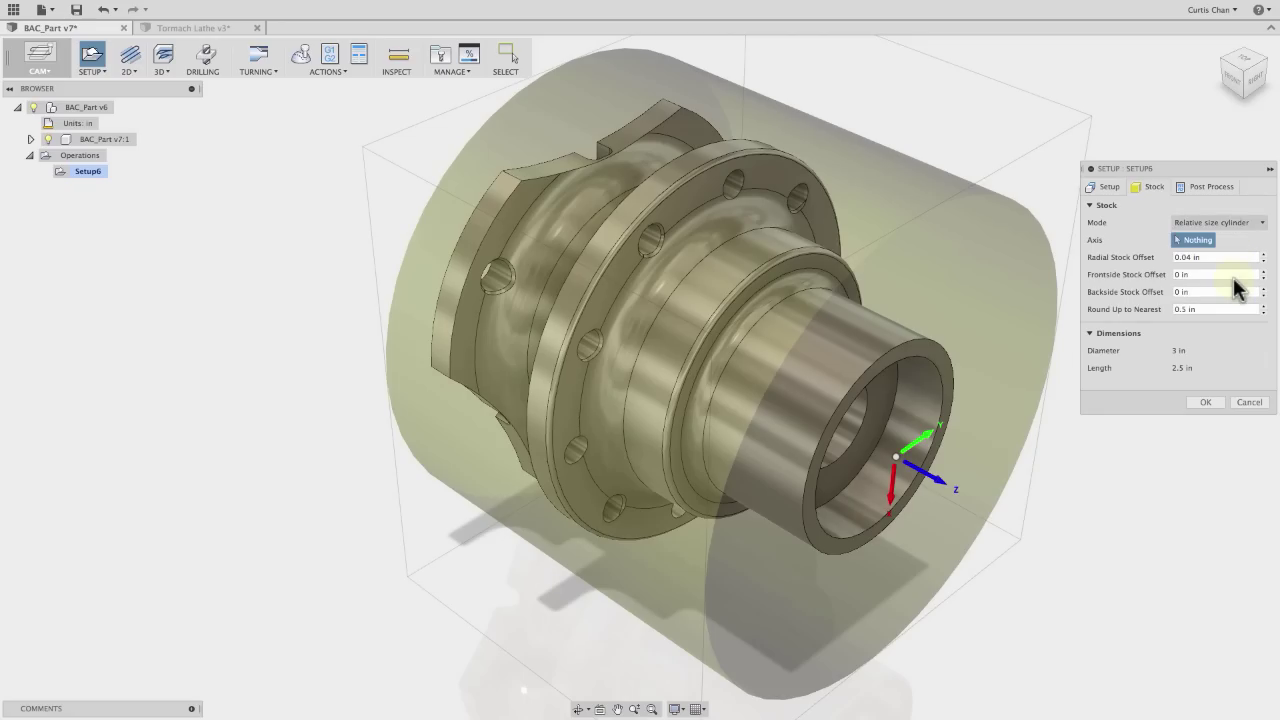
left_click(1174, 291)
type("1")
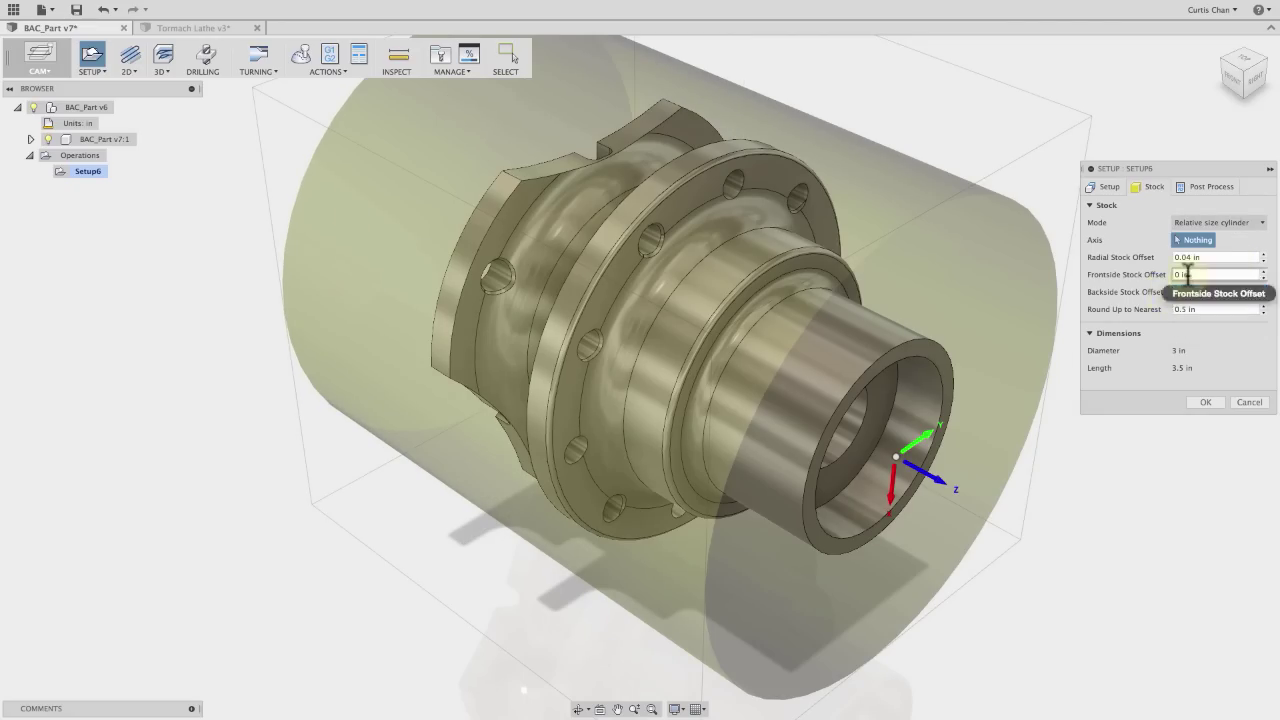
left_click(1165, 273)
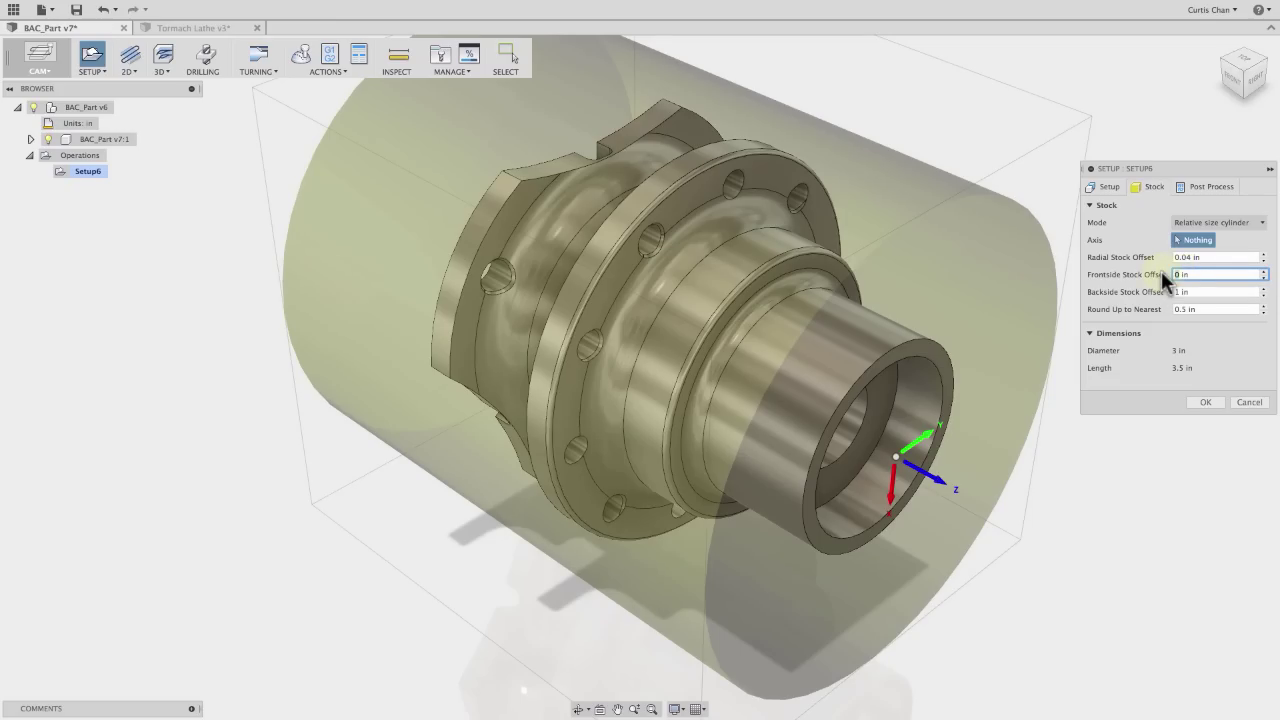
type(".025")
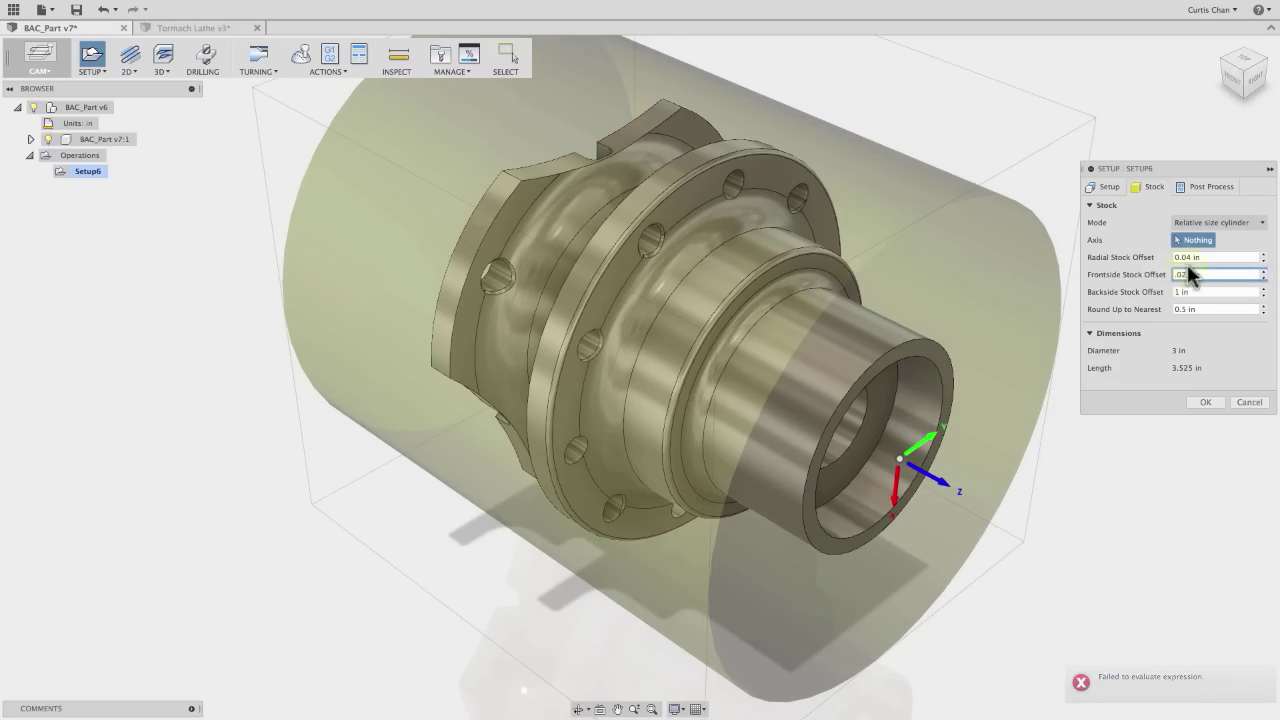
left_click(1187, 257)
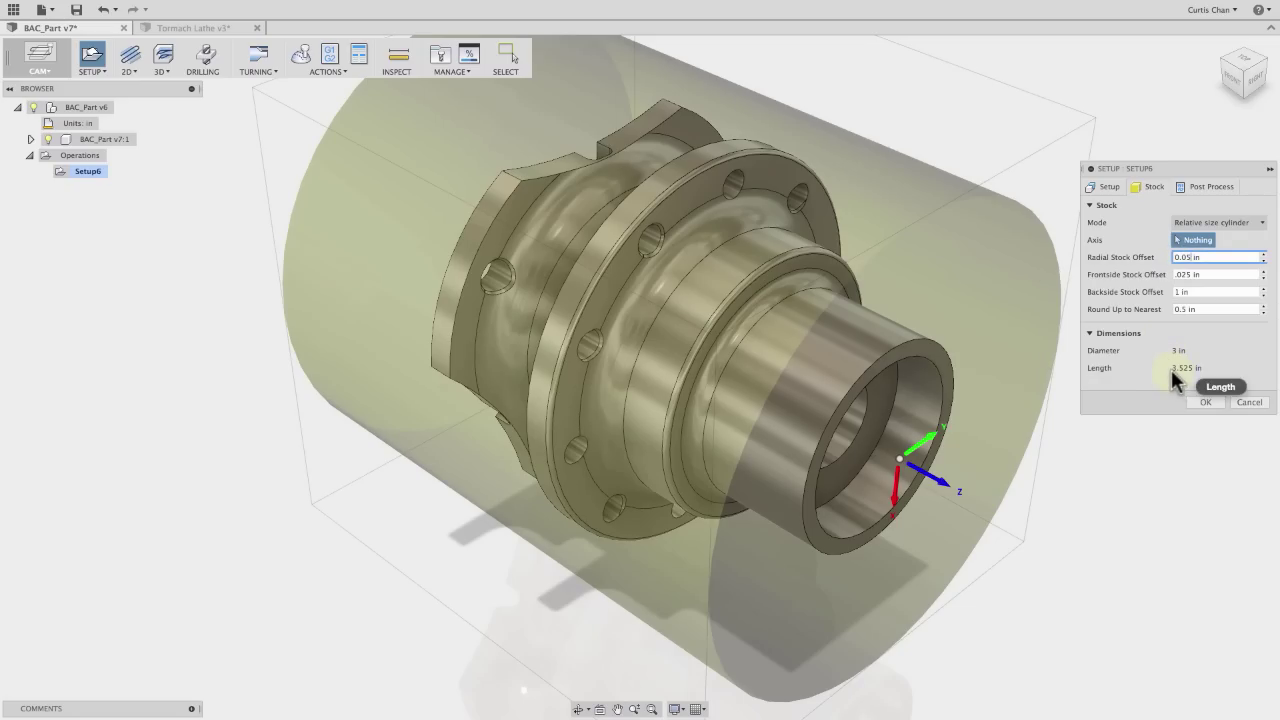
left_click(1203, 402)
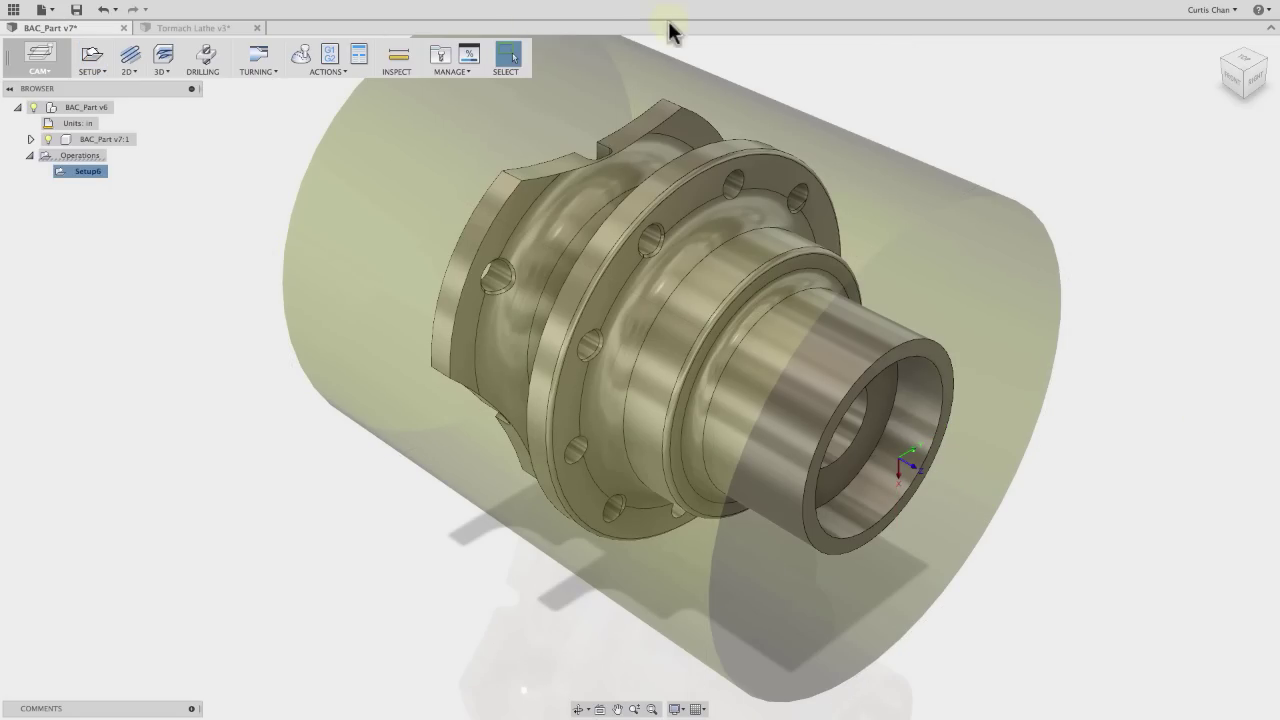
Start a Turning Face operation (Face3) under Setup6
left_click(255, 73)
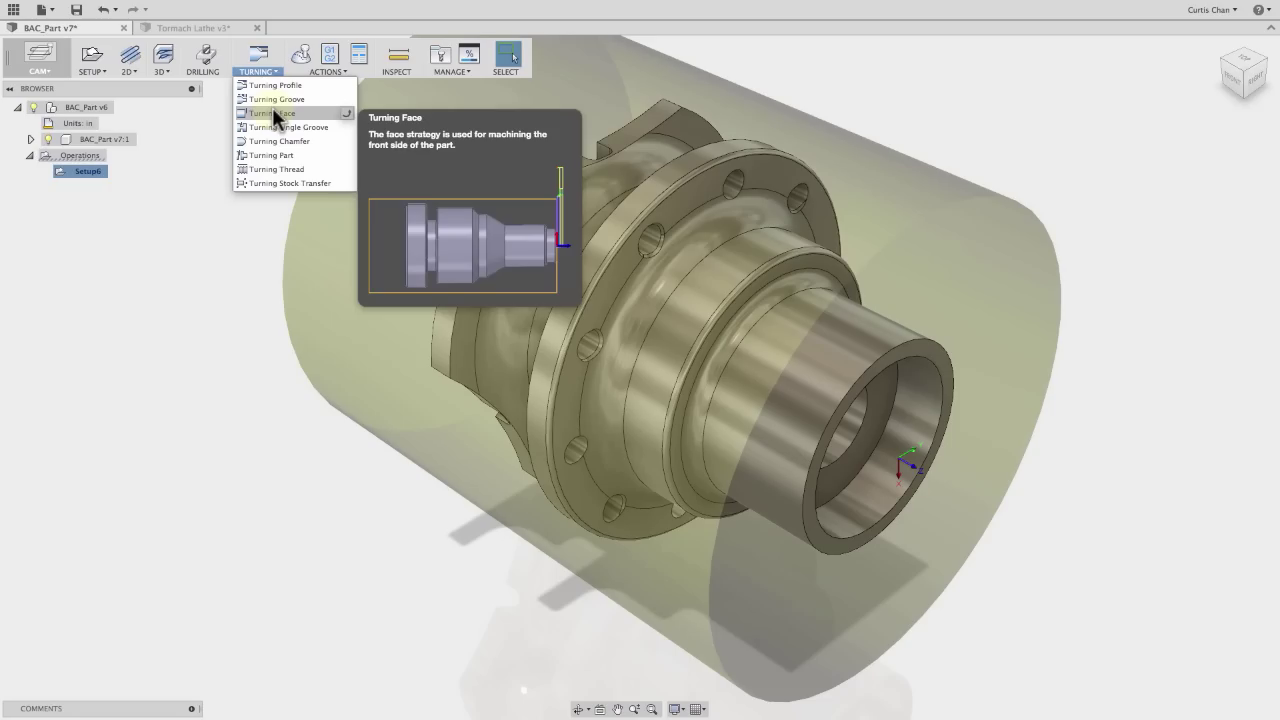
left_click(272, 112)
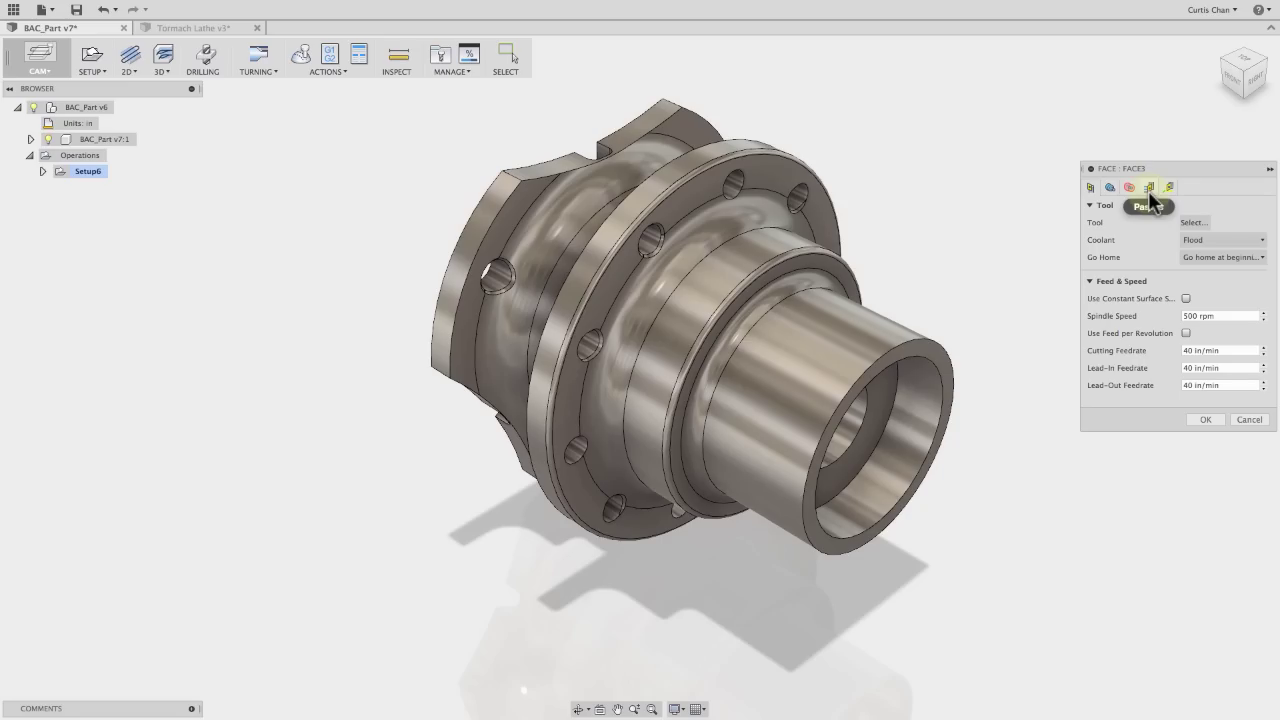
Give Face3 the local Turning general tool 1 CNMT09T308 and create the facing operation
left_click(1194, 228)
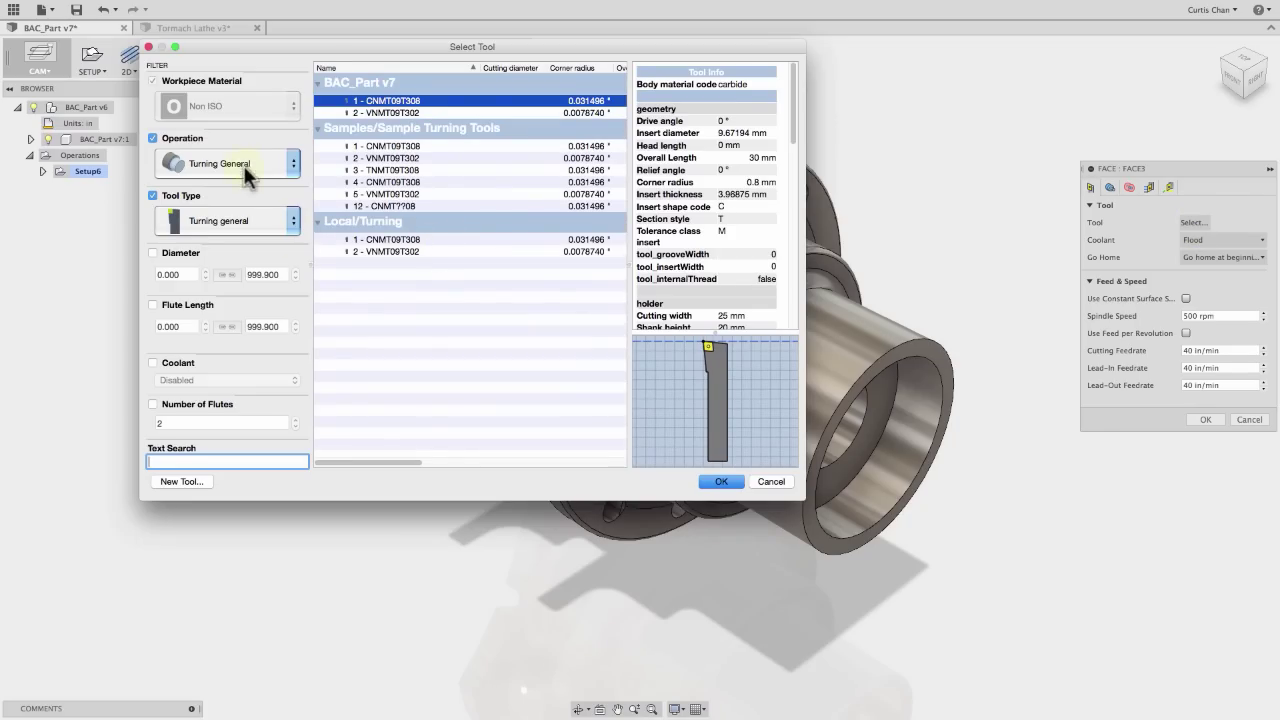
left_click(285, 168)
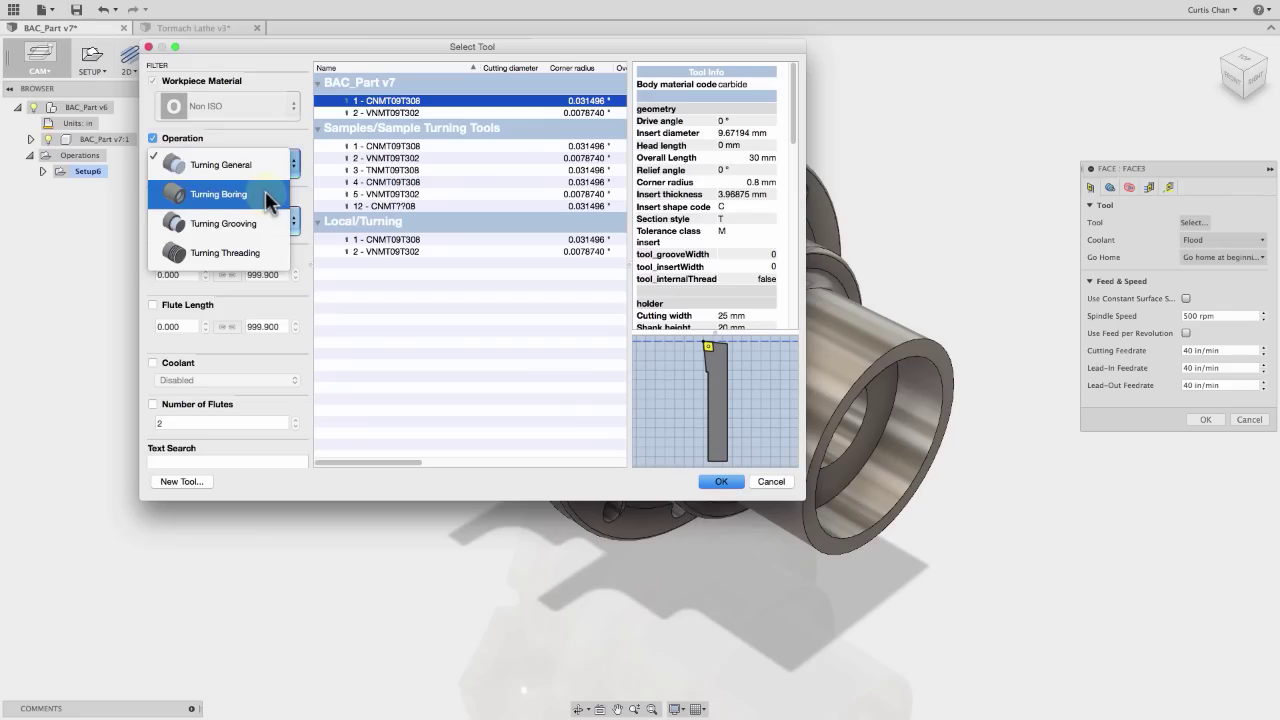
left_click(289, 206)
left_click(290, 225)
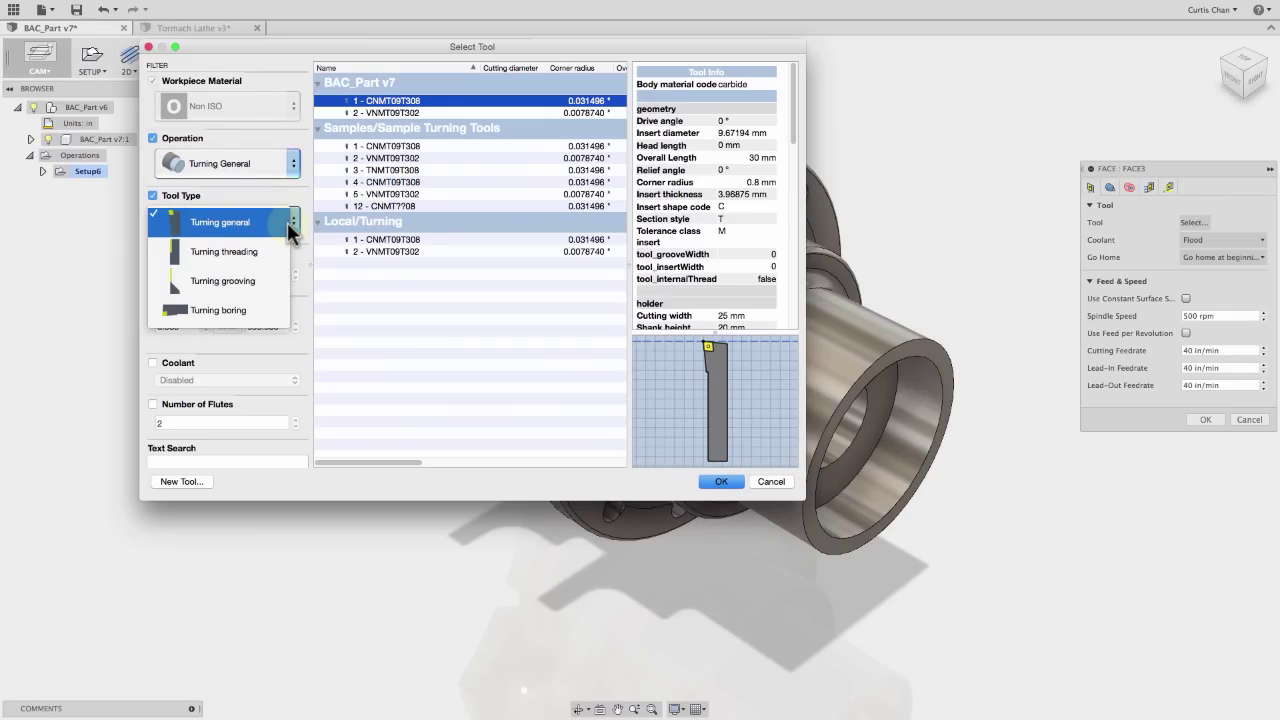
left_click(289, 224)
left_click(368, 239)
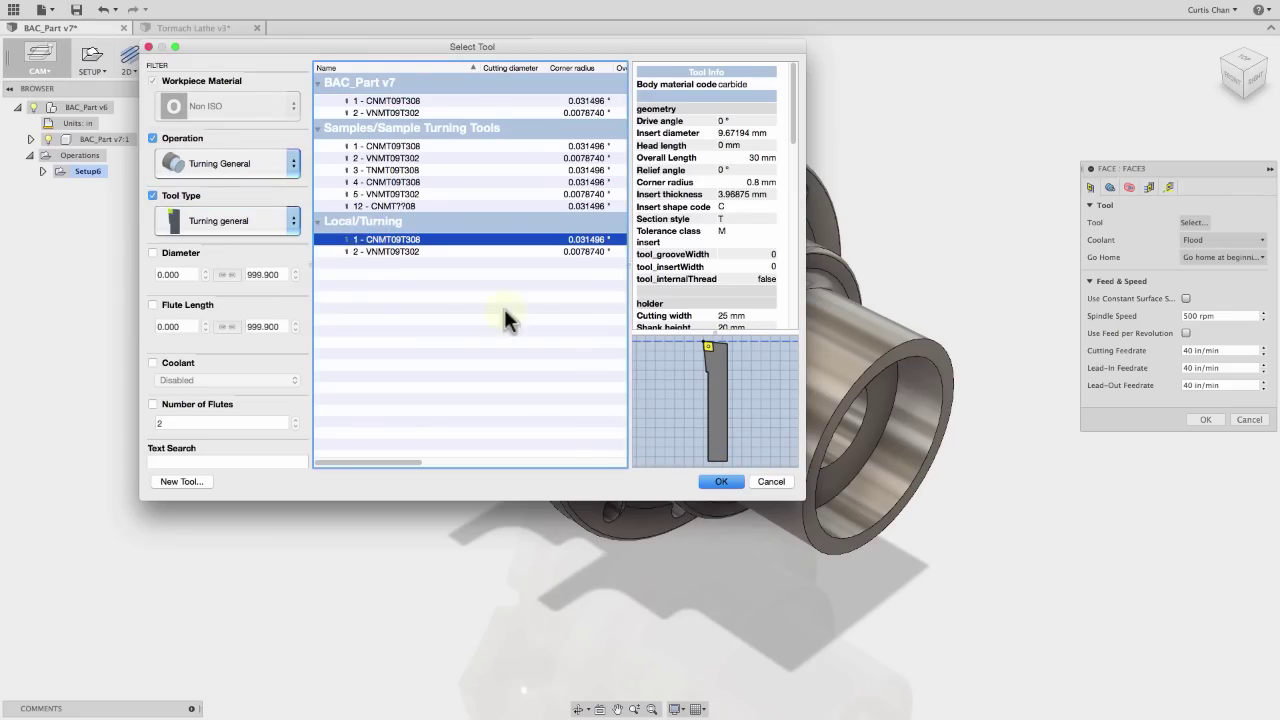
left_click(721, 484)
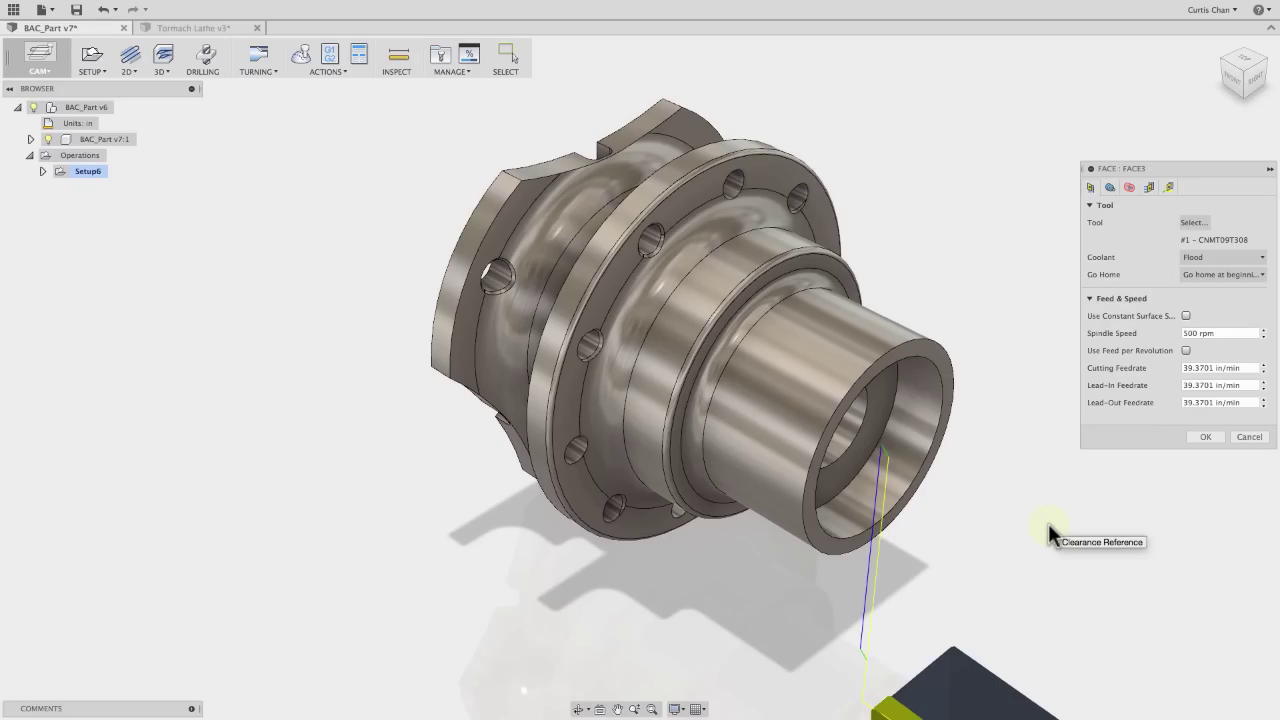
key("Return")
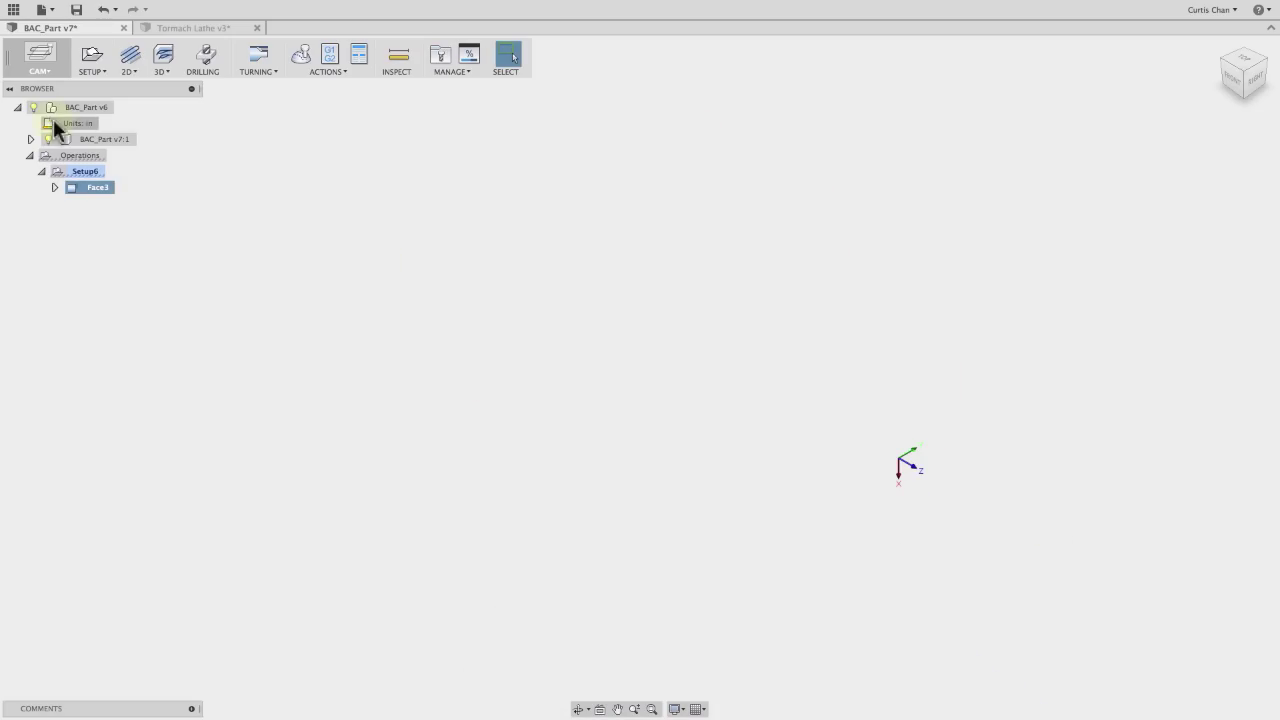
Simulate Setup6's facing toolpath with stock shown, then view the part from FRONT
left_click(80, 171)
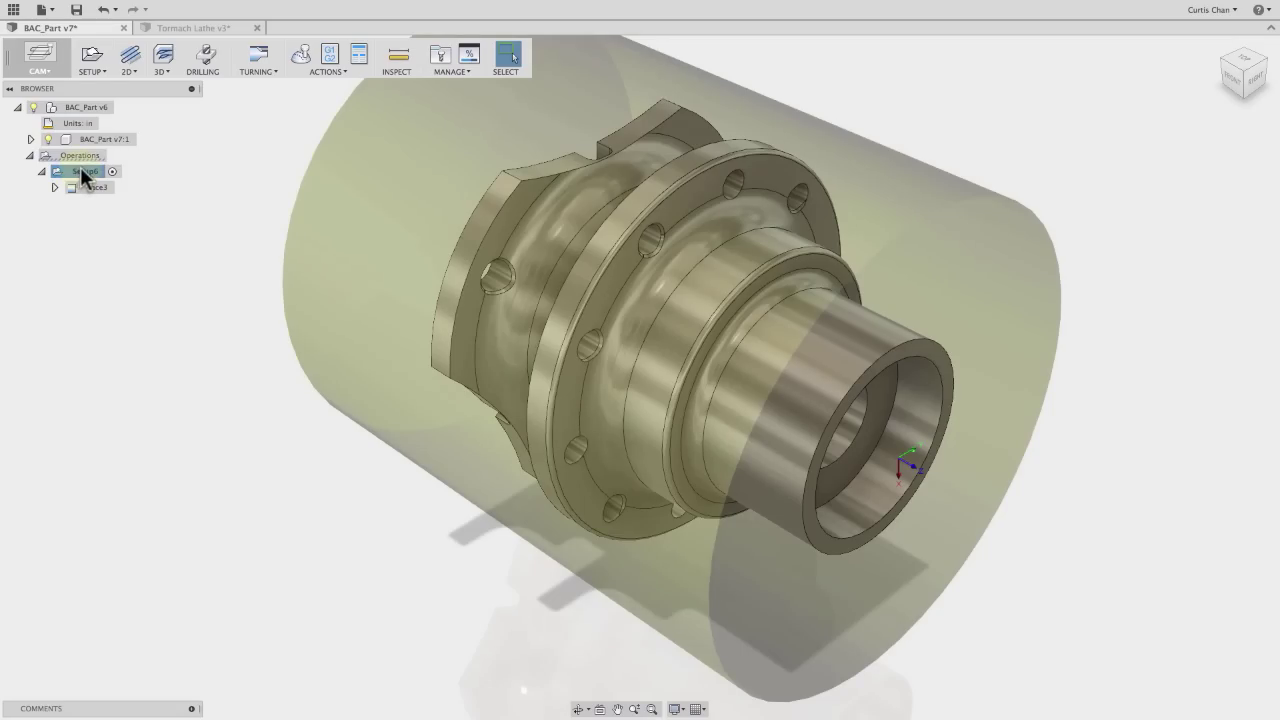
right_click(82, 172)
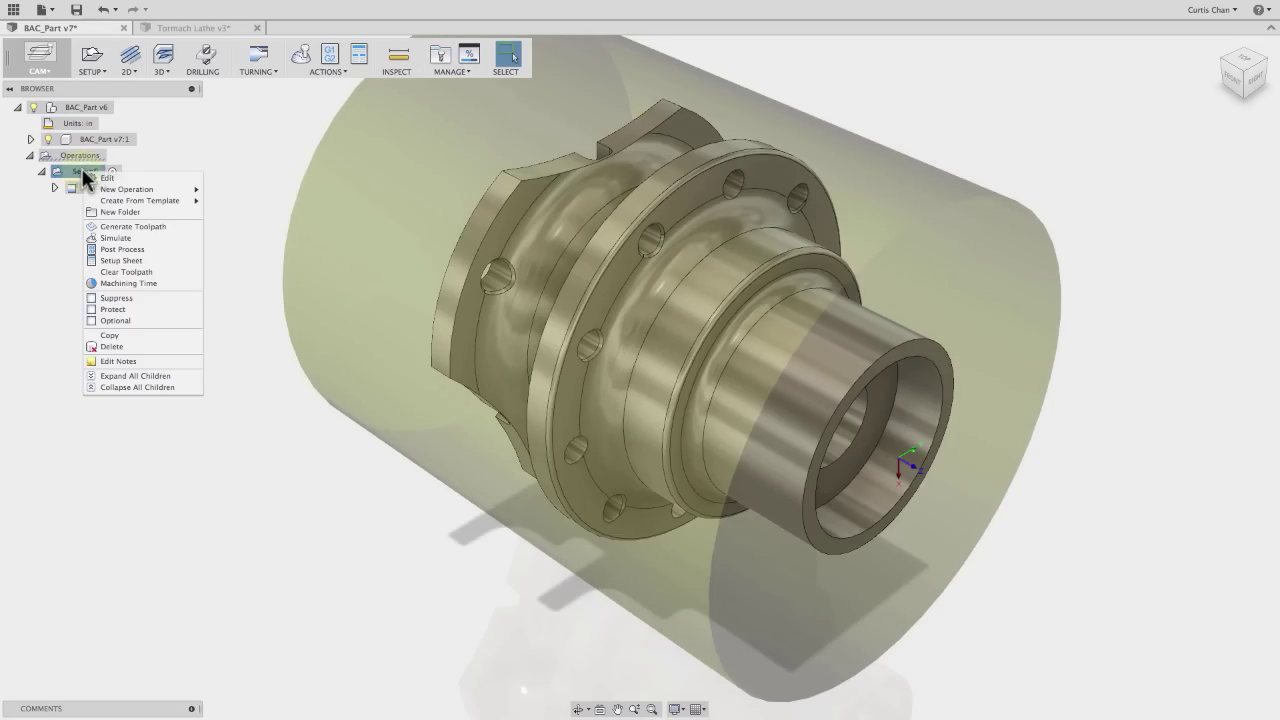
left_click(140, 247)
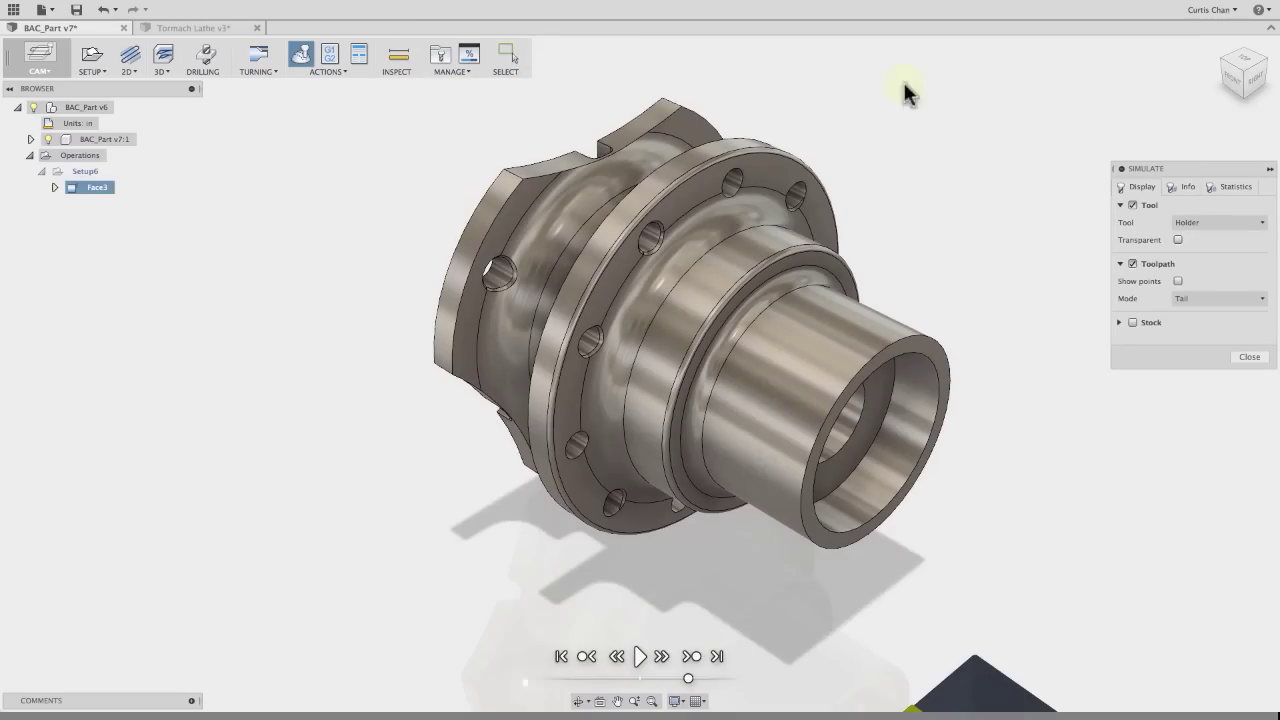
left_click(1133, 322)
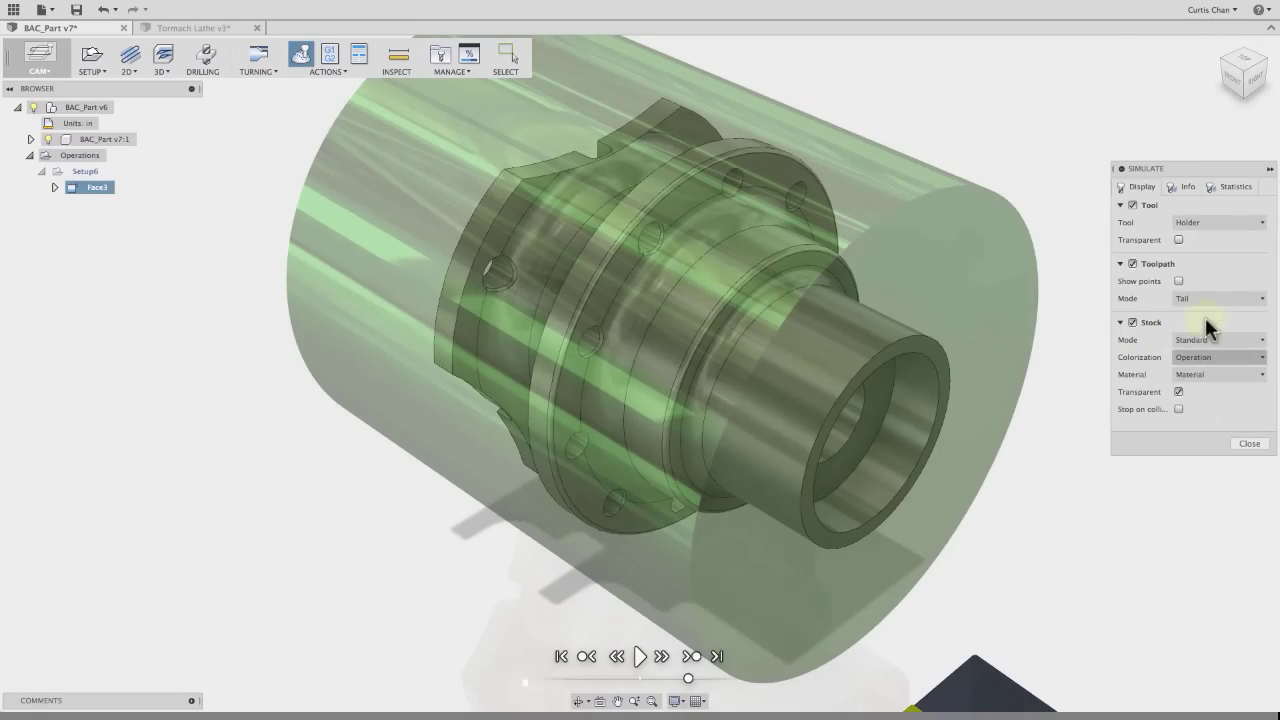
left_click(641, 657)
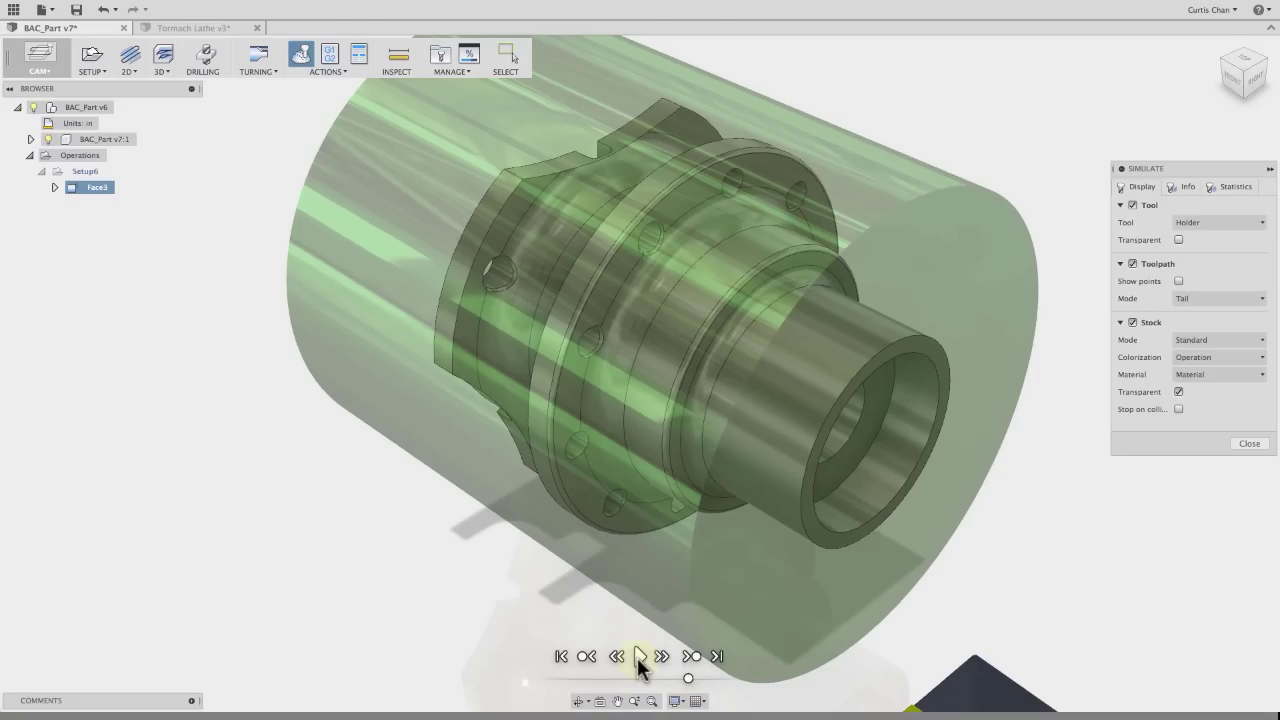
left_click(1250, 445)
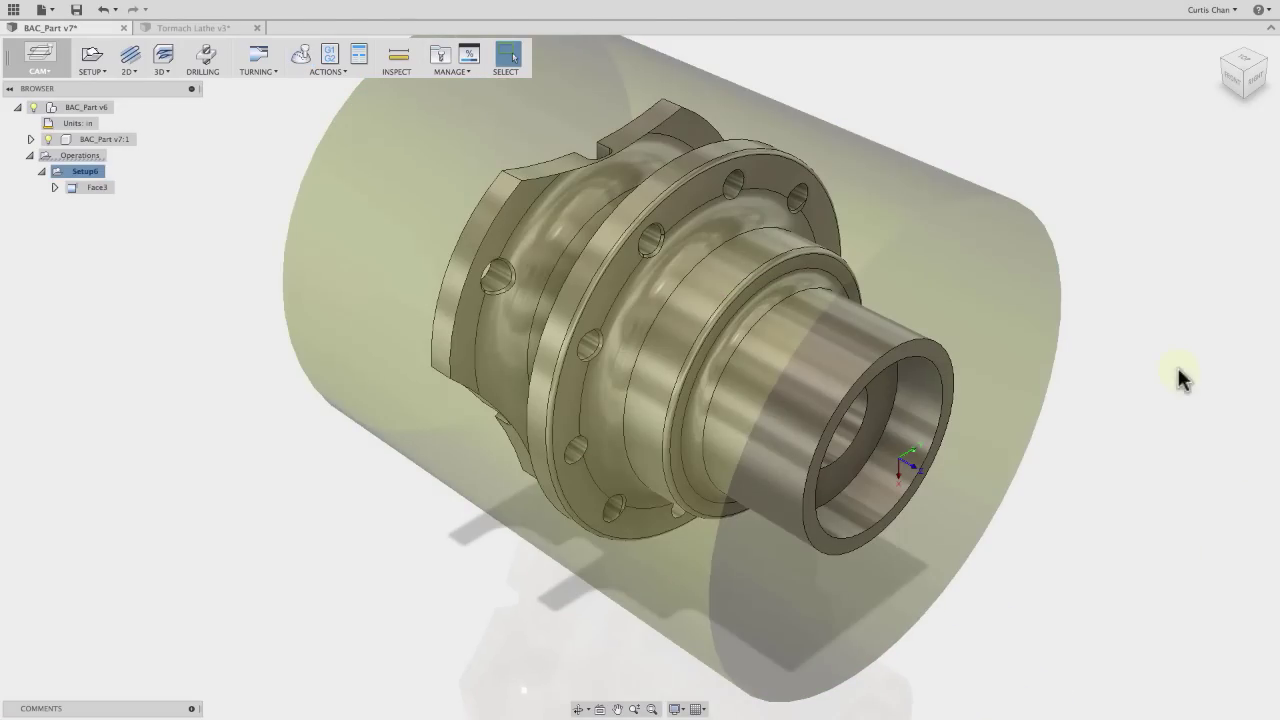
left_click(1228, 86)
Browse the TURNING and MANAGE menus, then return to the turning operations list
left_click(254, 71)
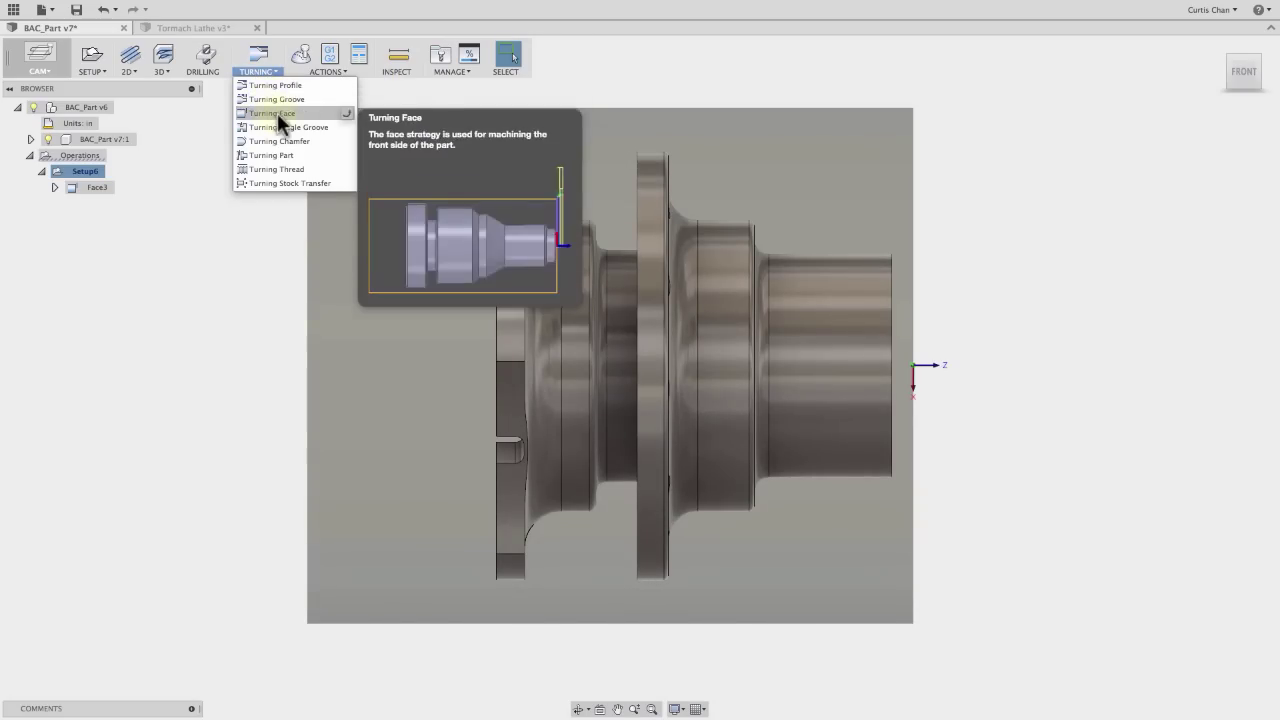
left_click(450, 71)
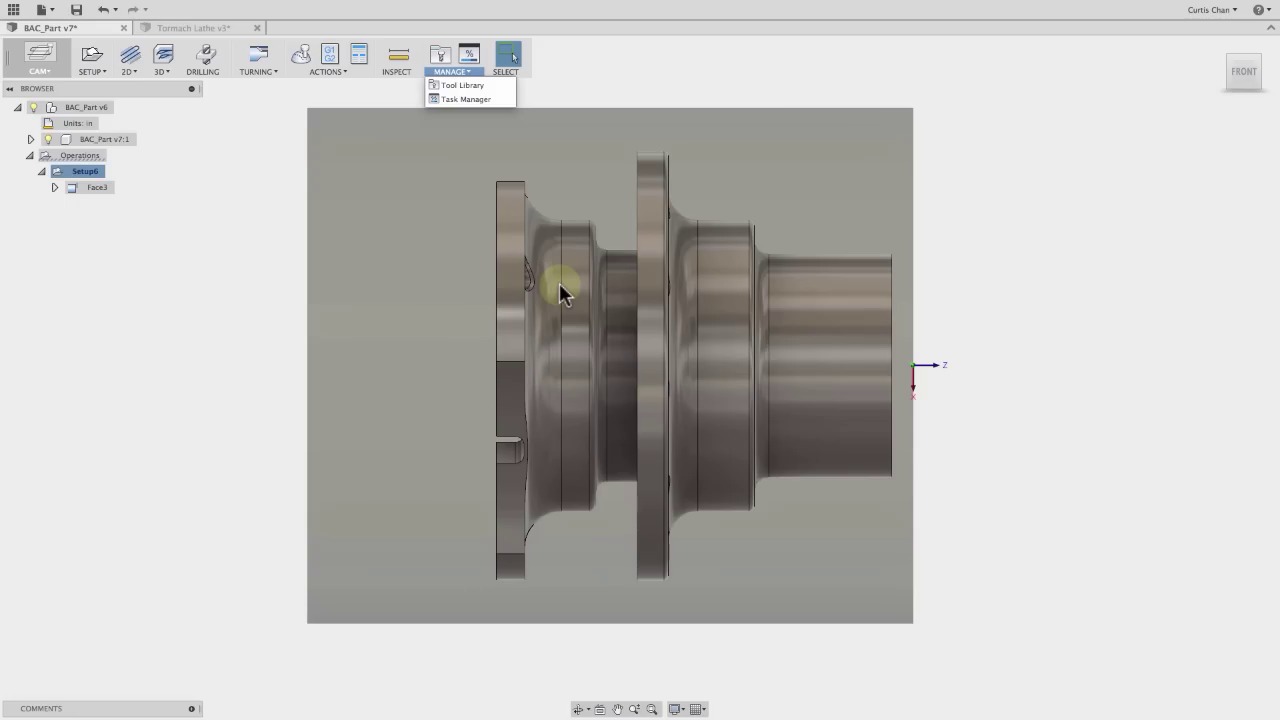
left_click(194, 263)
left_click(258, 74)
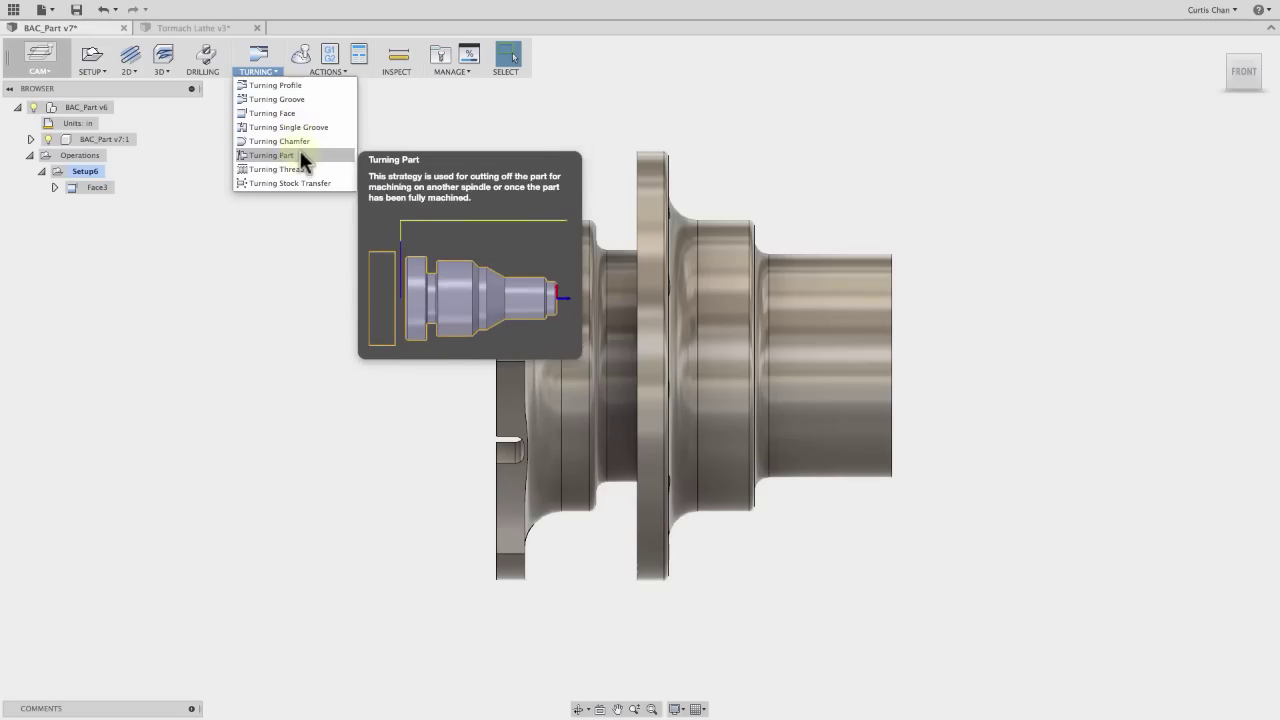
Create Profile4 using the VNMT09T302 tool, toggle Allow Grooving, and generate its toolpath
left_click(296, 84)
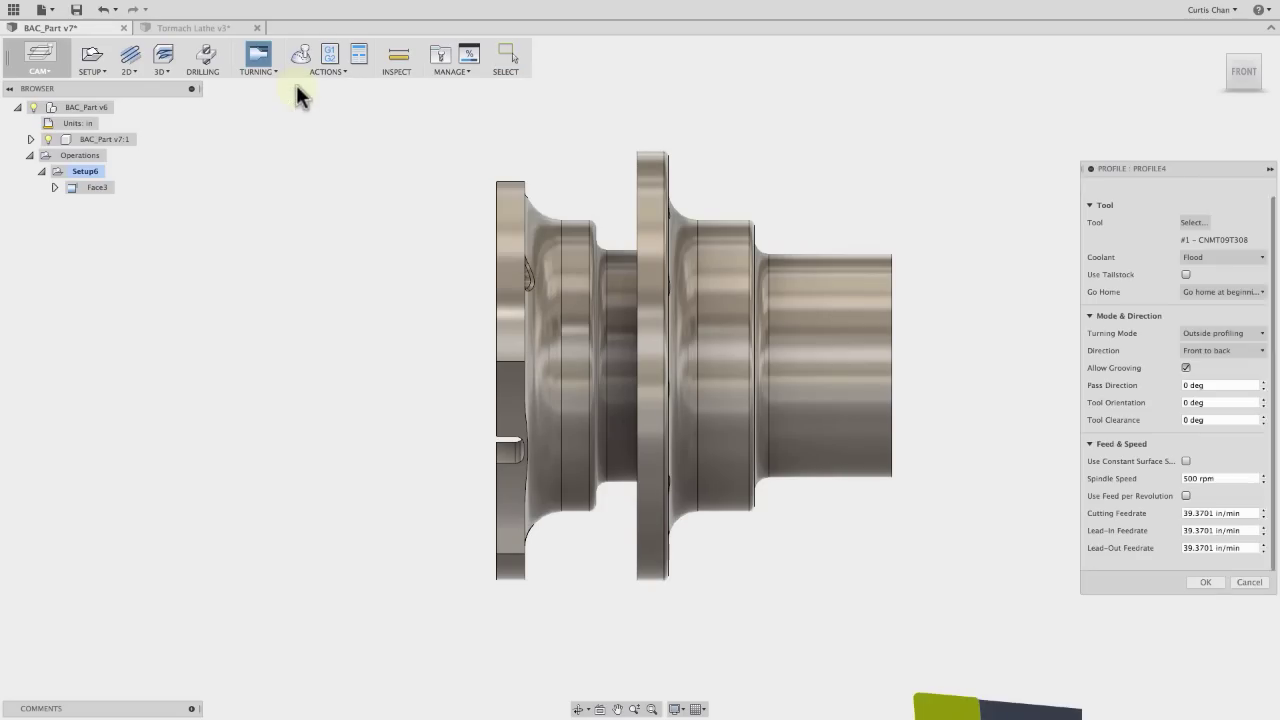
left_click(1192, 224)
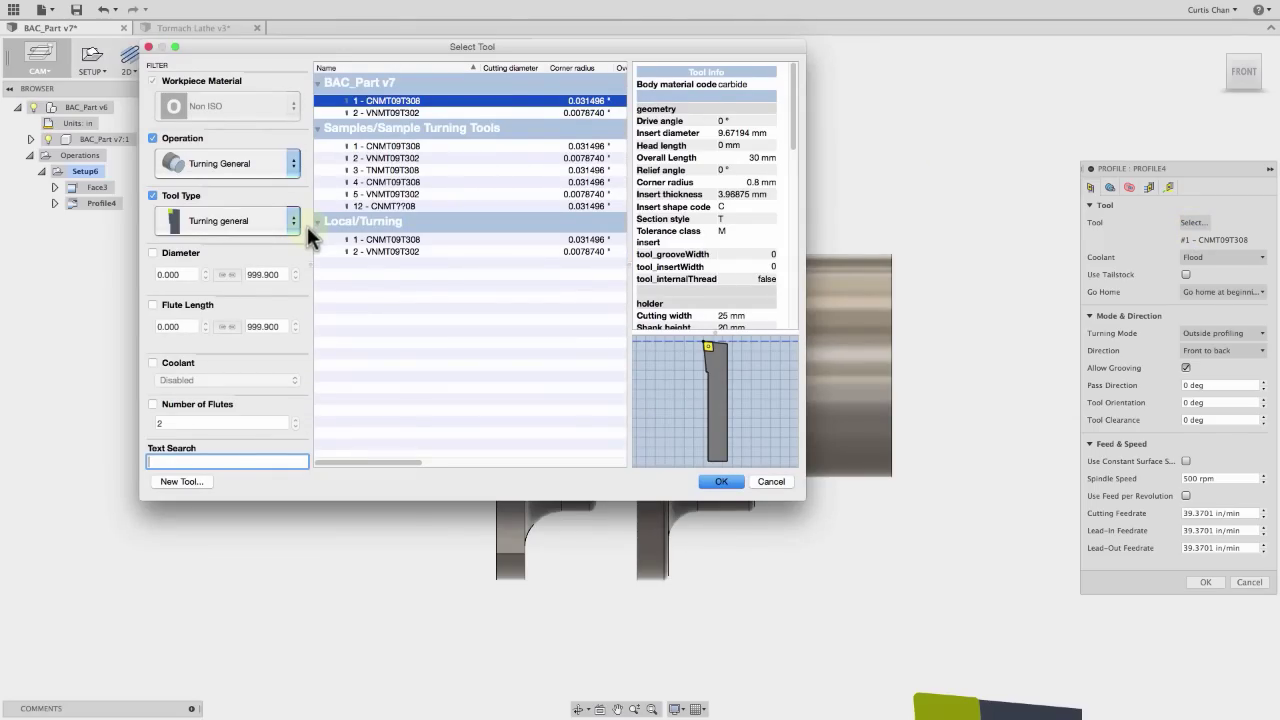
left_click(375, 251)
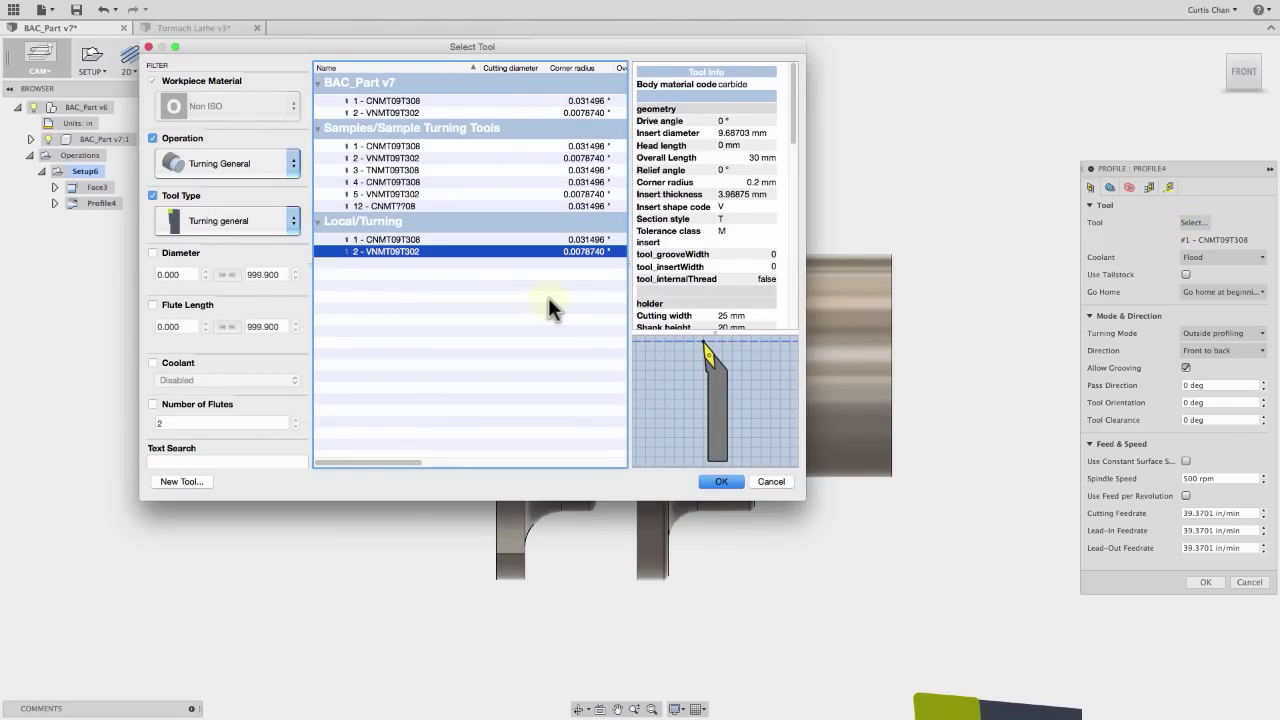
left_click(722, 481)
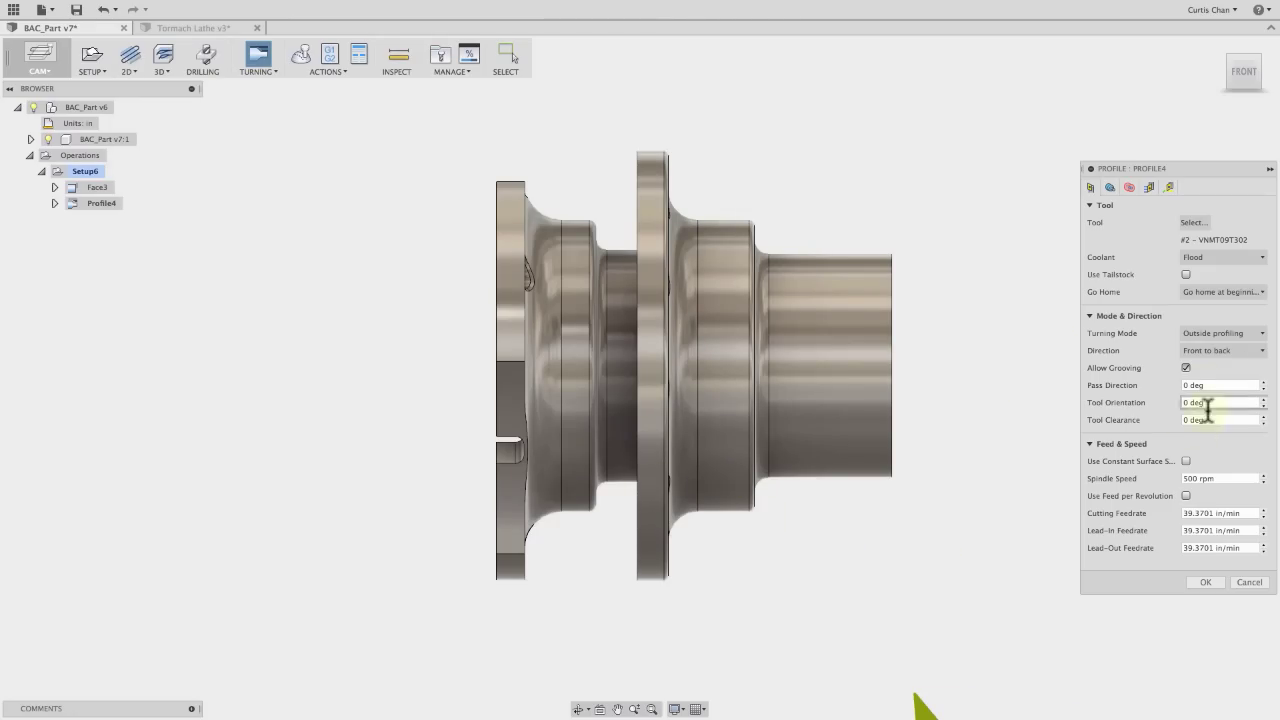
left_click(1186, 368)
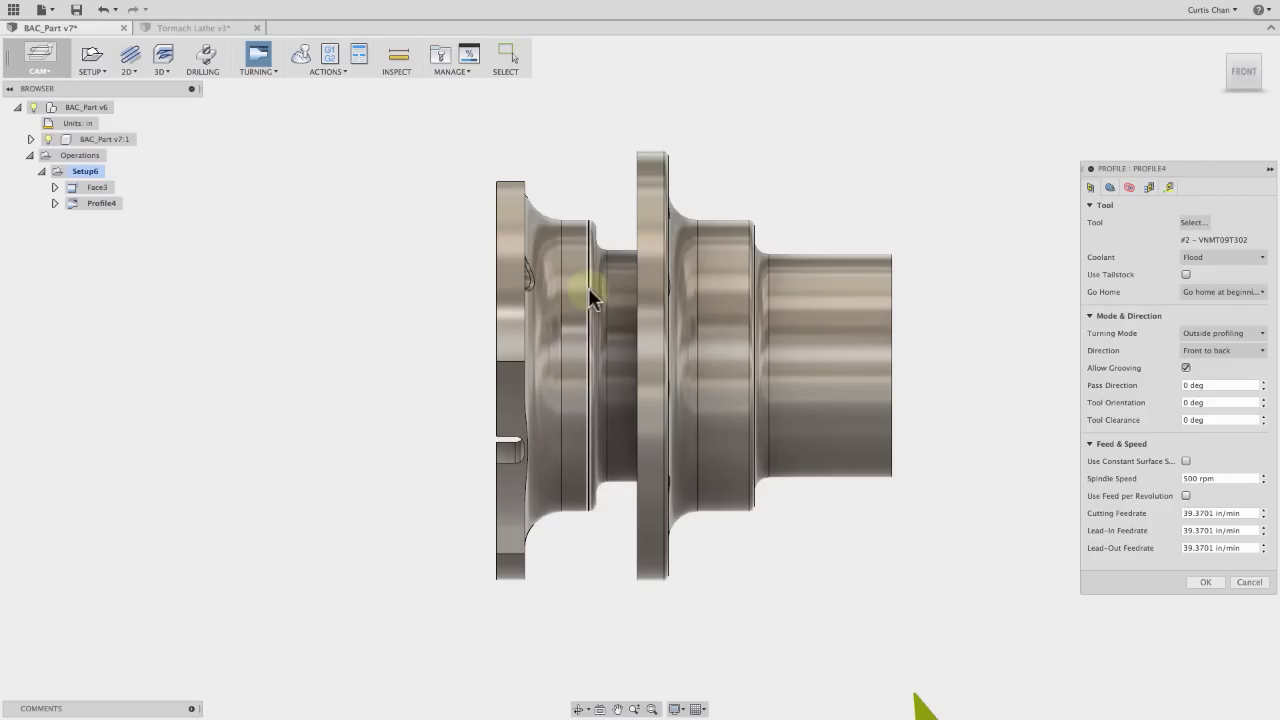
left_click(1209, 582)
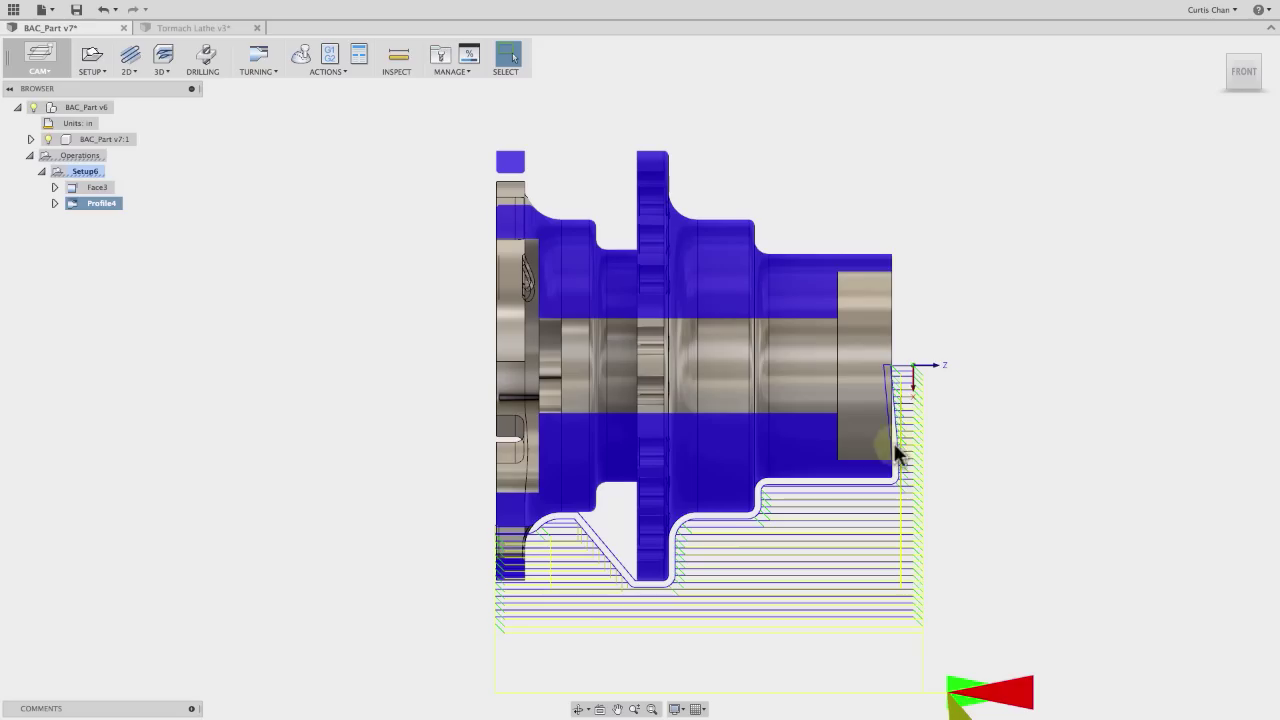
Edit Profile4 to uncheck Allow Grooving and regenerate its outer profile passes
right_click(85, 204)
left_click(95, 216)
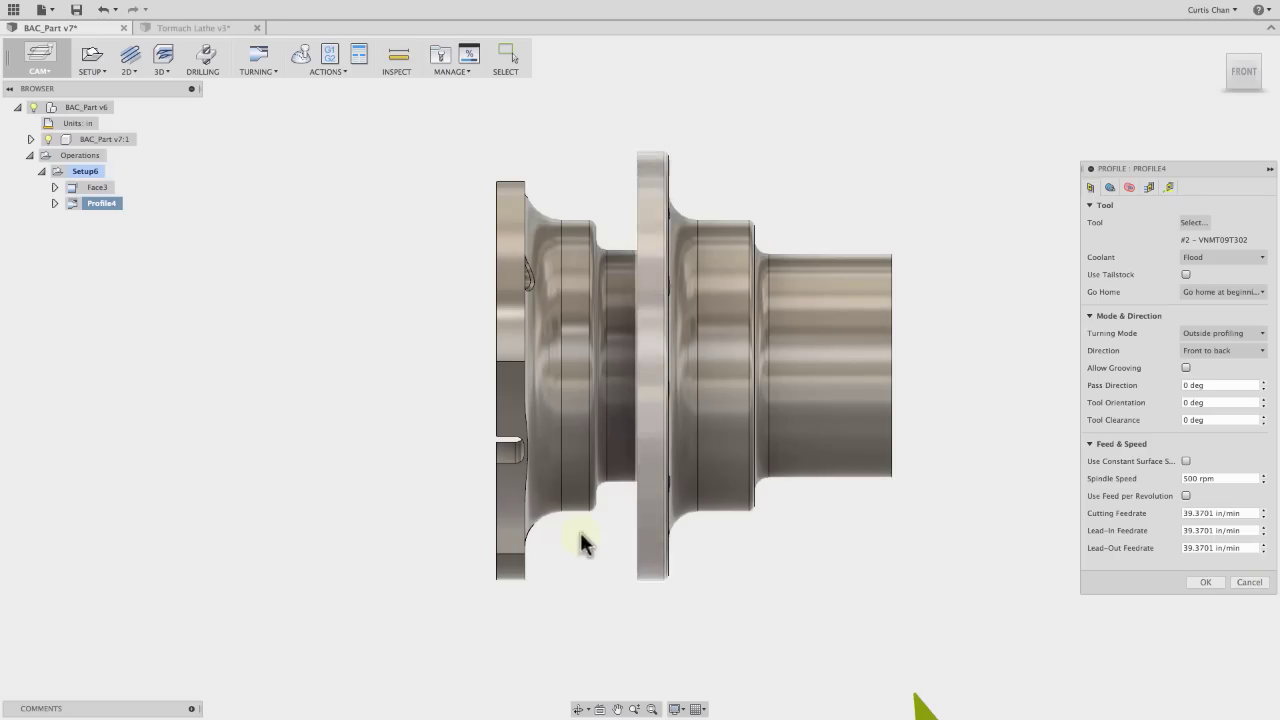
left_click(1205, 580)
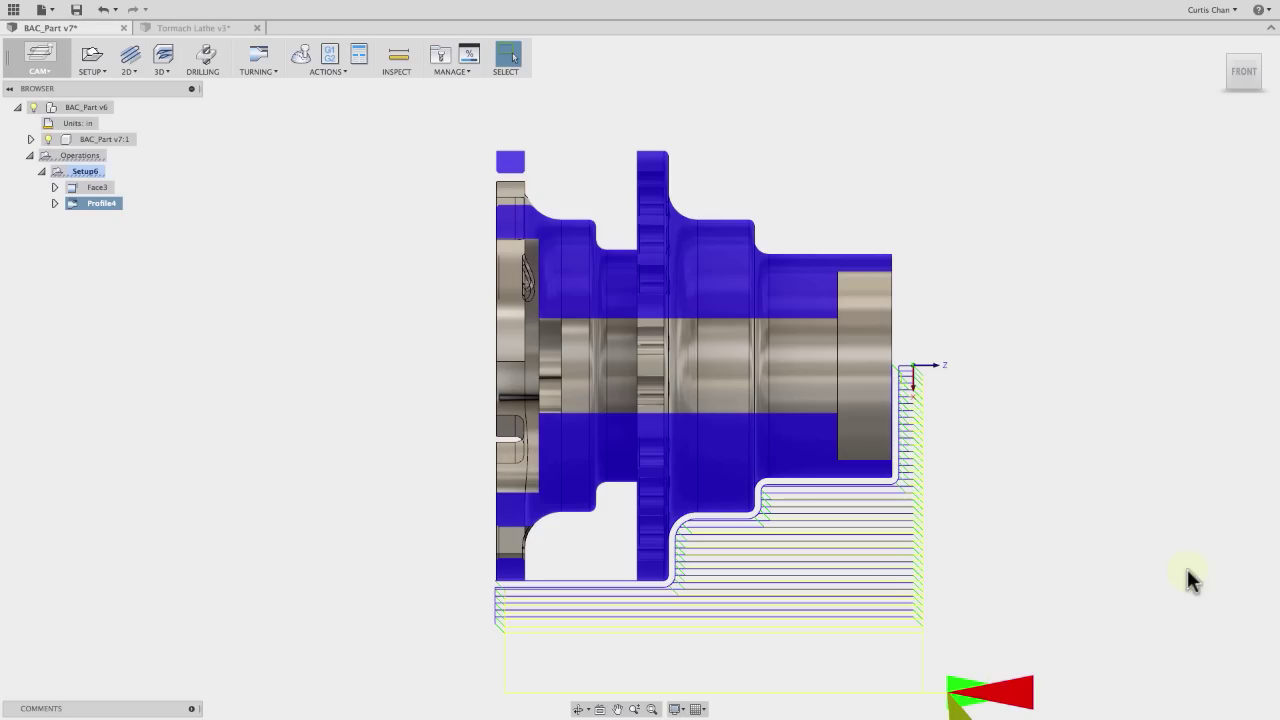
right_click(93, 172)
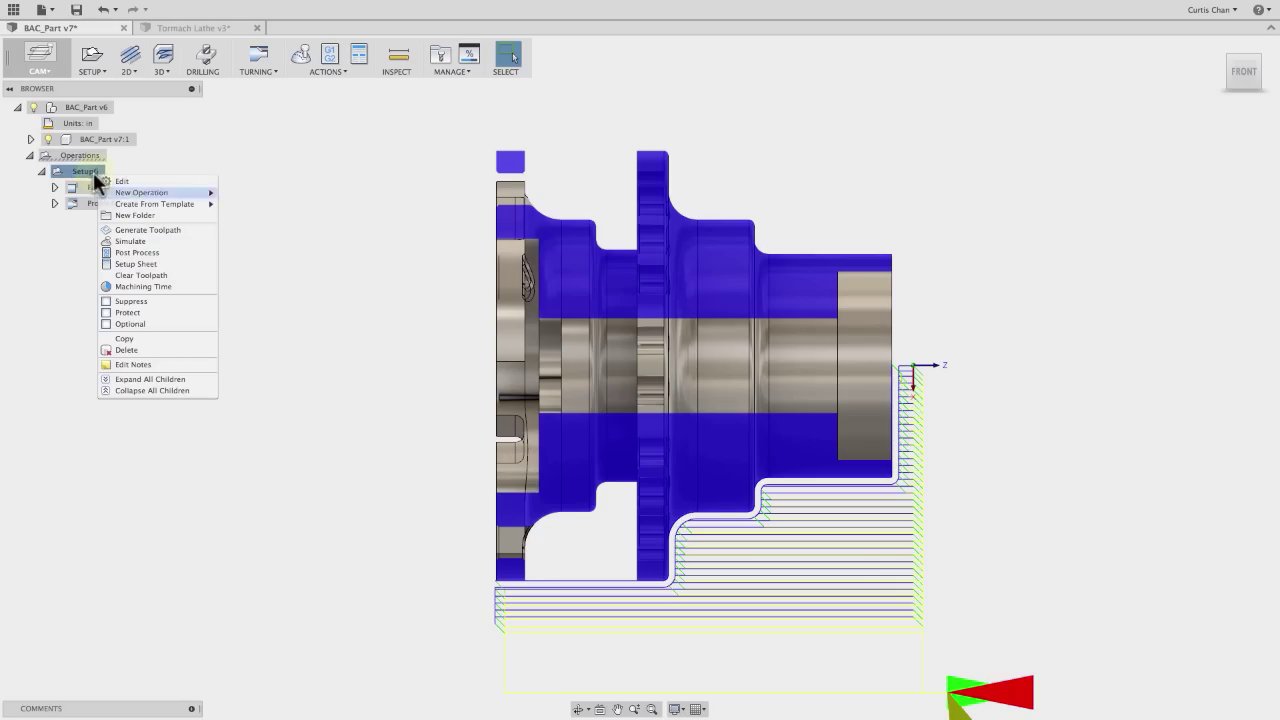
left_click(128, 241)
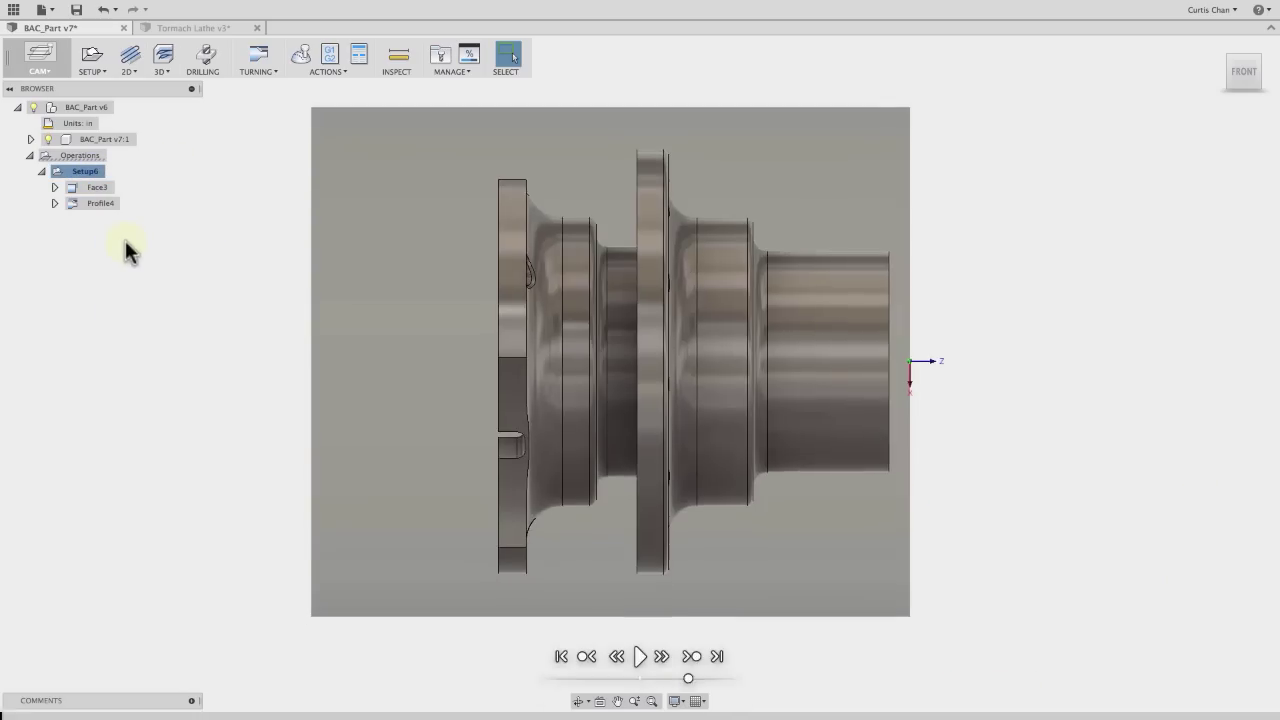
left_click(1132, 322)
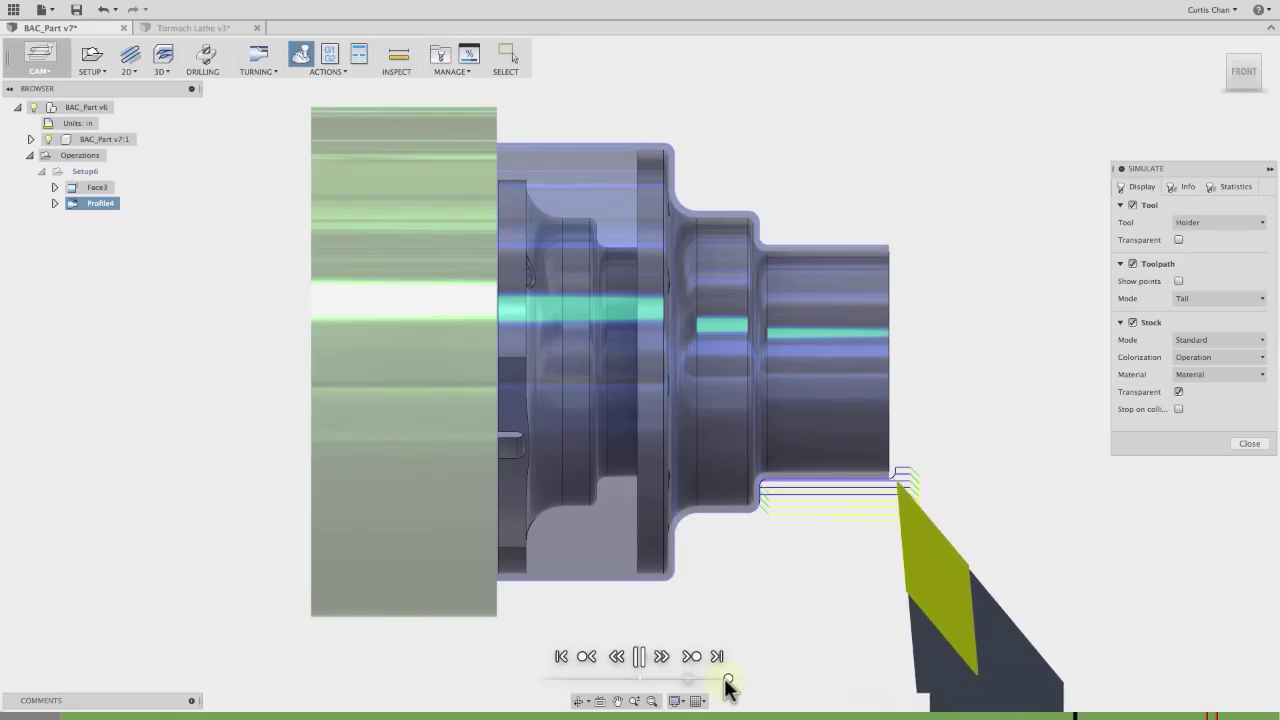
left_click(1249, 444)
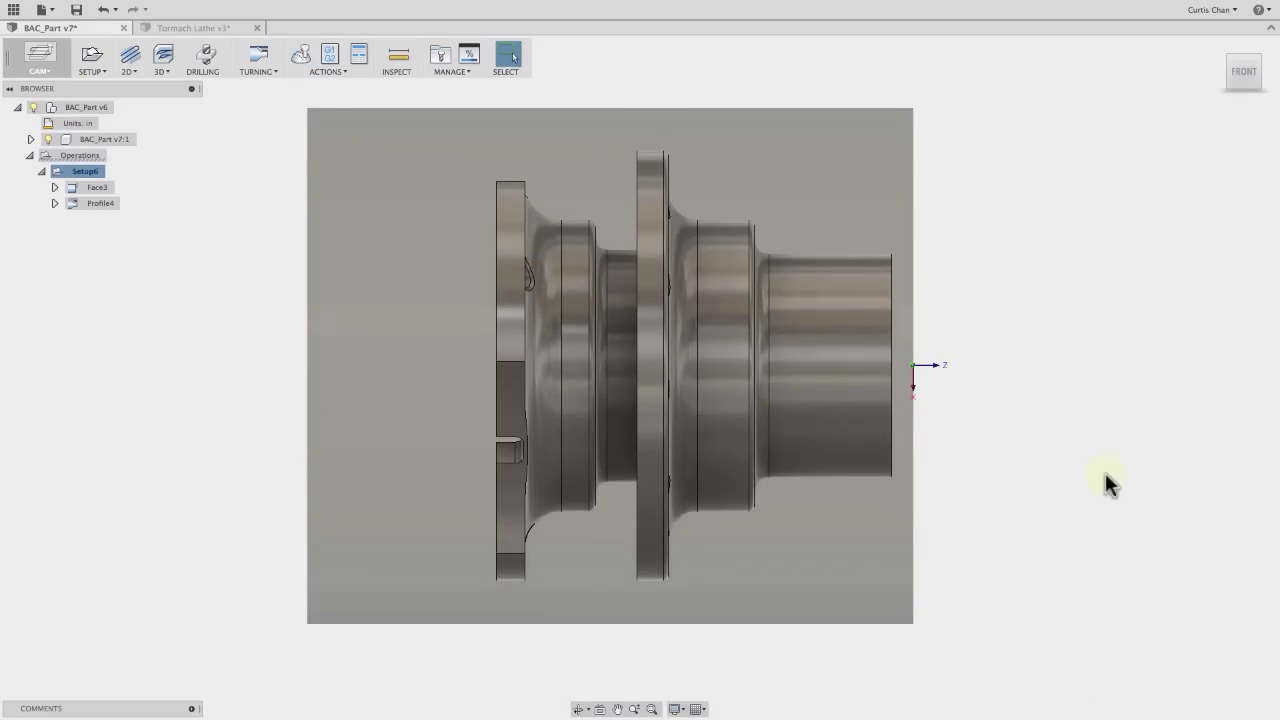
Derive a new Profile5 turning profile from Profile4 with roughing passes turned off
right_click(104, 202)
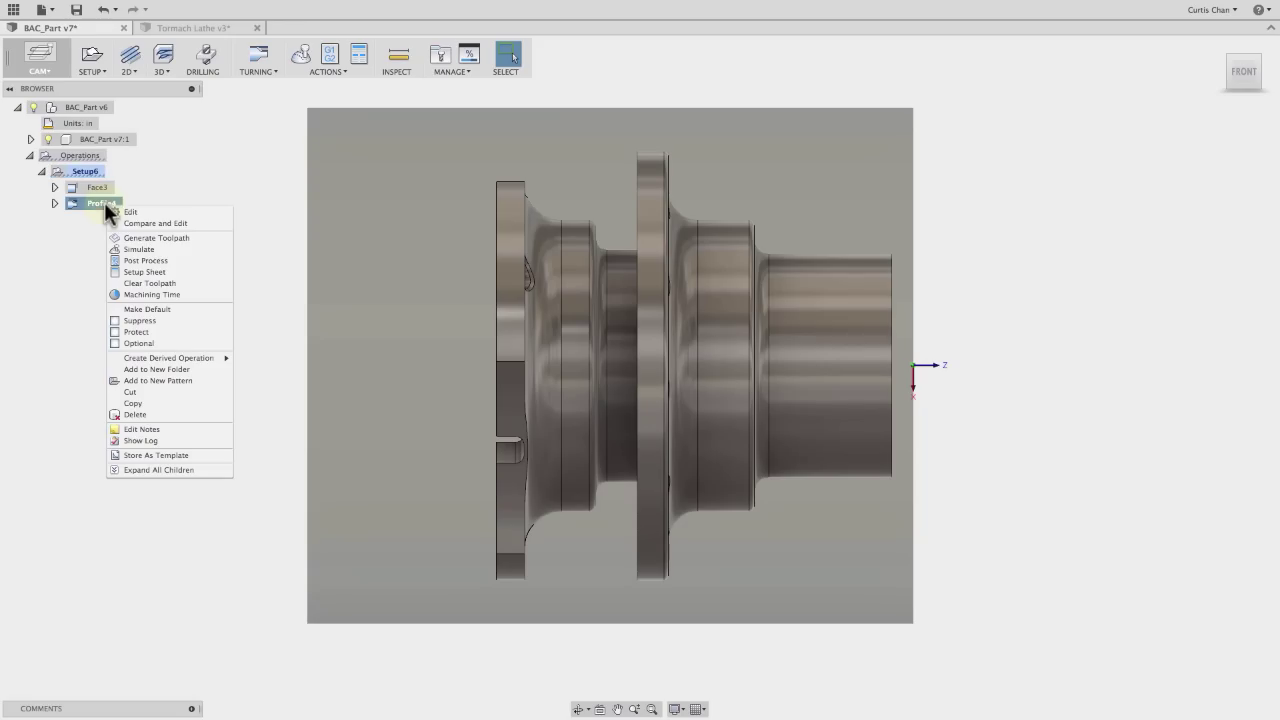
mouse_move(183, 362)
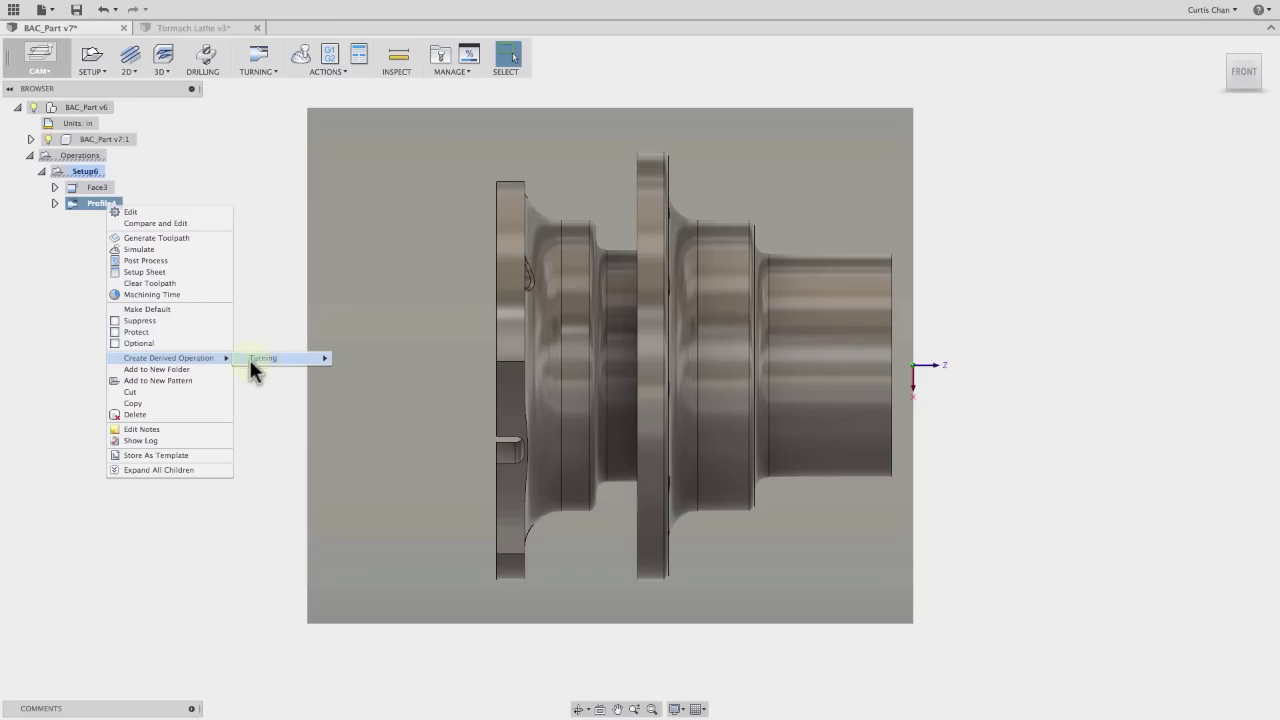
mouse_move(268, 362)
left_click(362, 360)
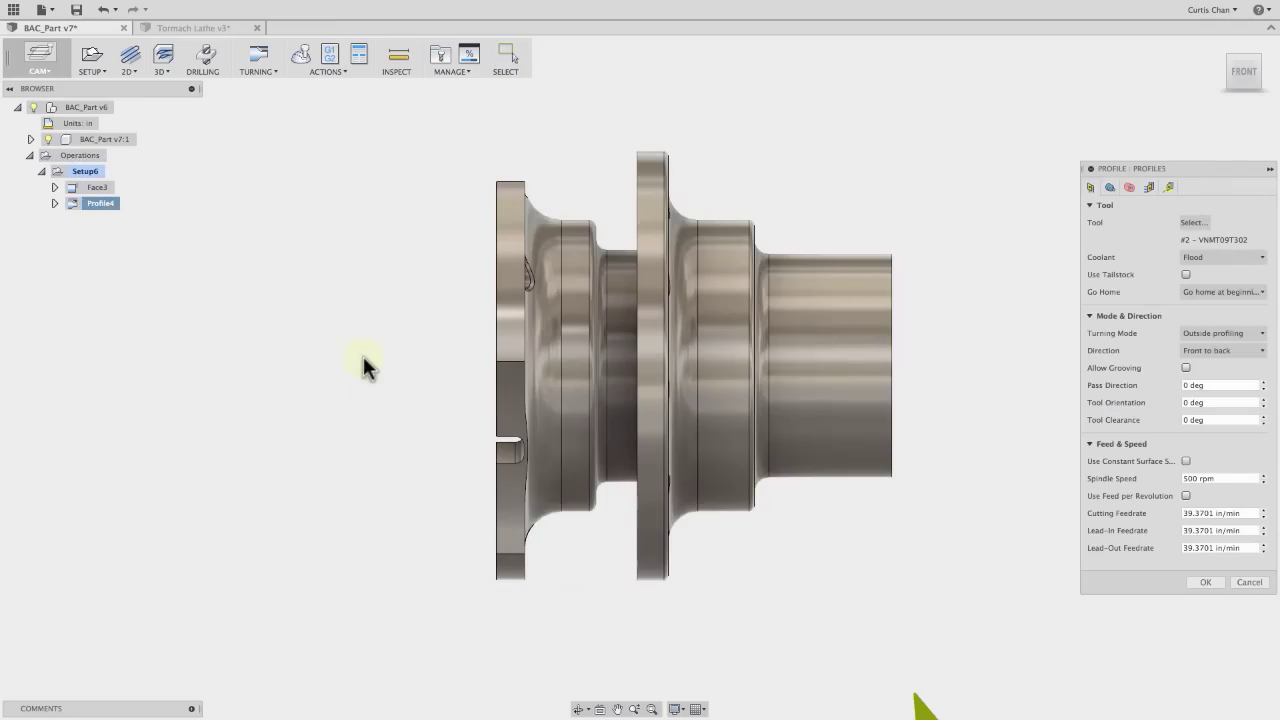
left_click(1147, 187)
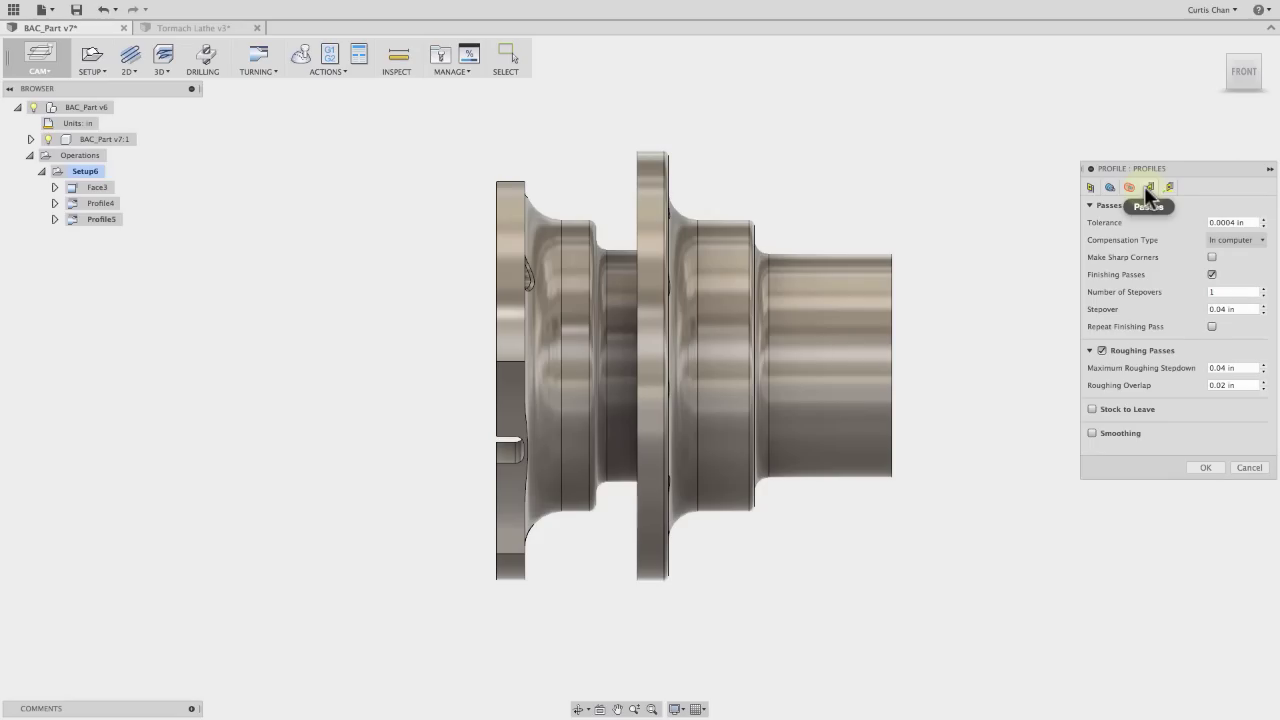
left_click(1102, 350)
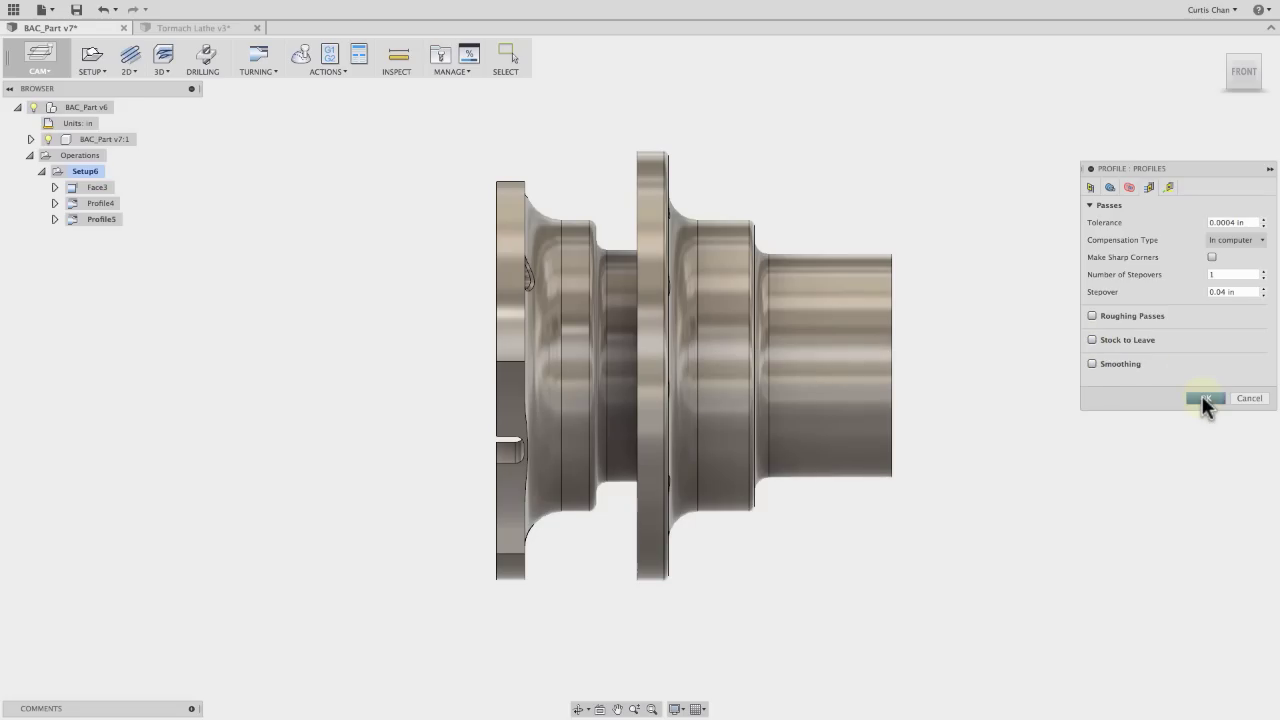
Generate Profile5's finishing toolpath, then make Profile4 leave 0.004 in radial and axial stock
left_click(1204, 398)
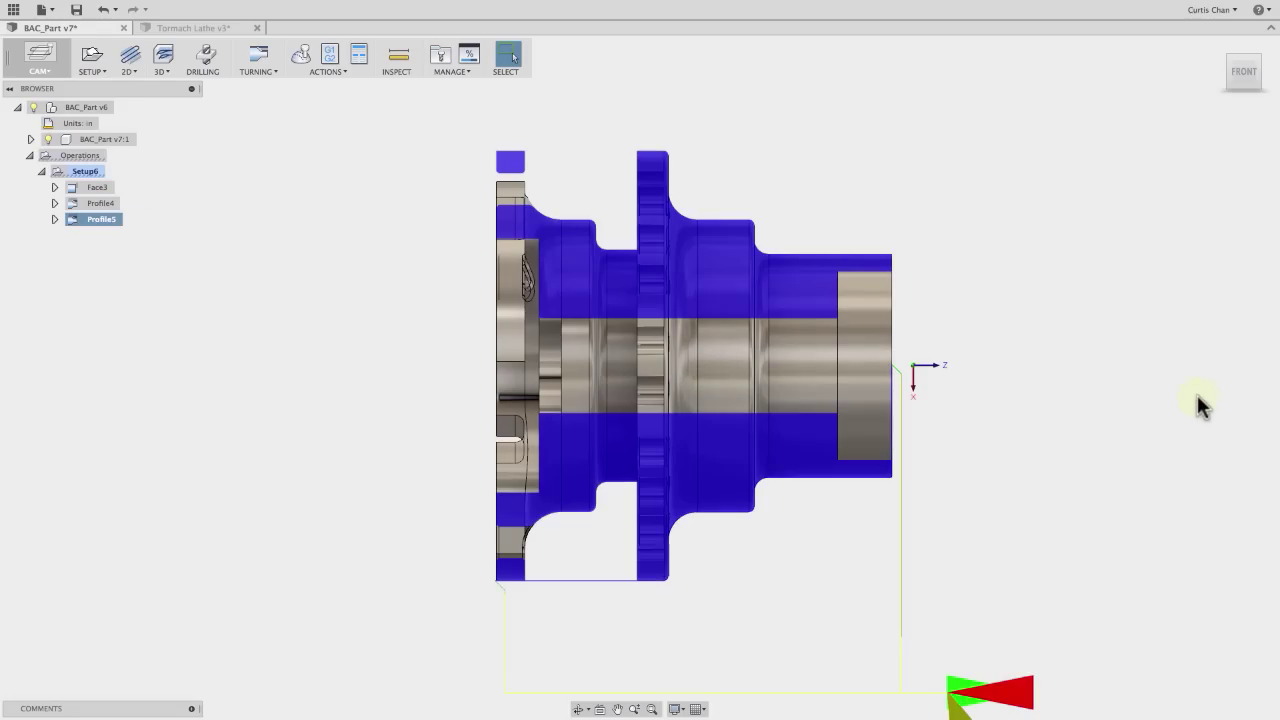
left_click(83, 205)
right_click(80, 202)
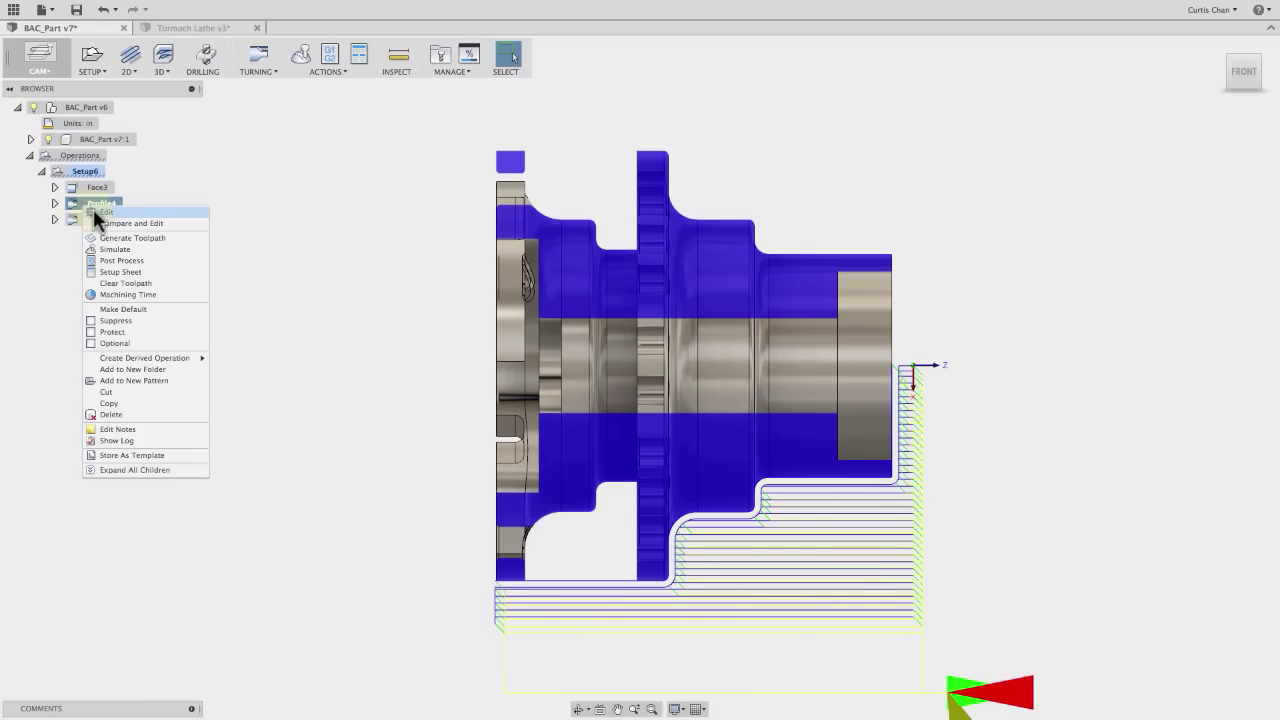
left_click(93, 210)
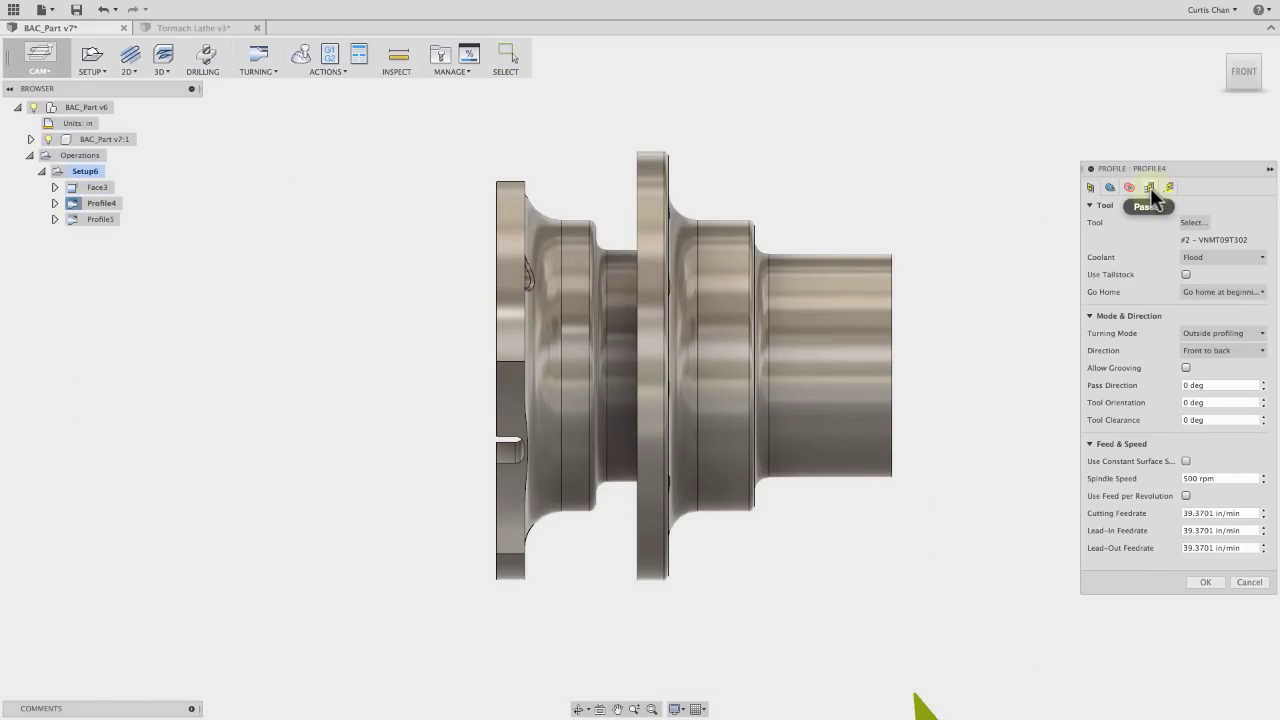
left_click(1149, 187)
left_click(1091, 411)
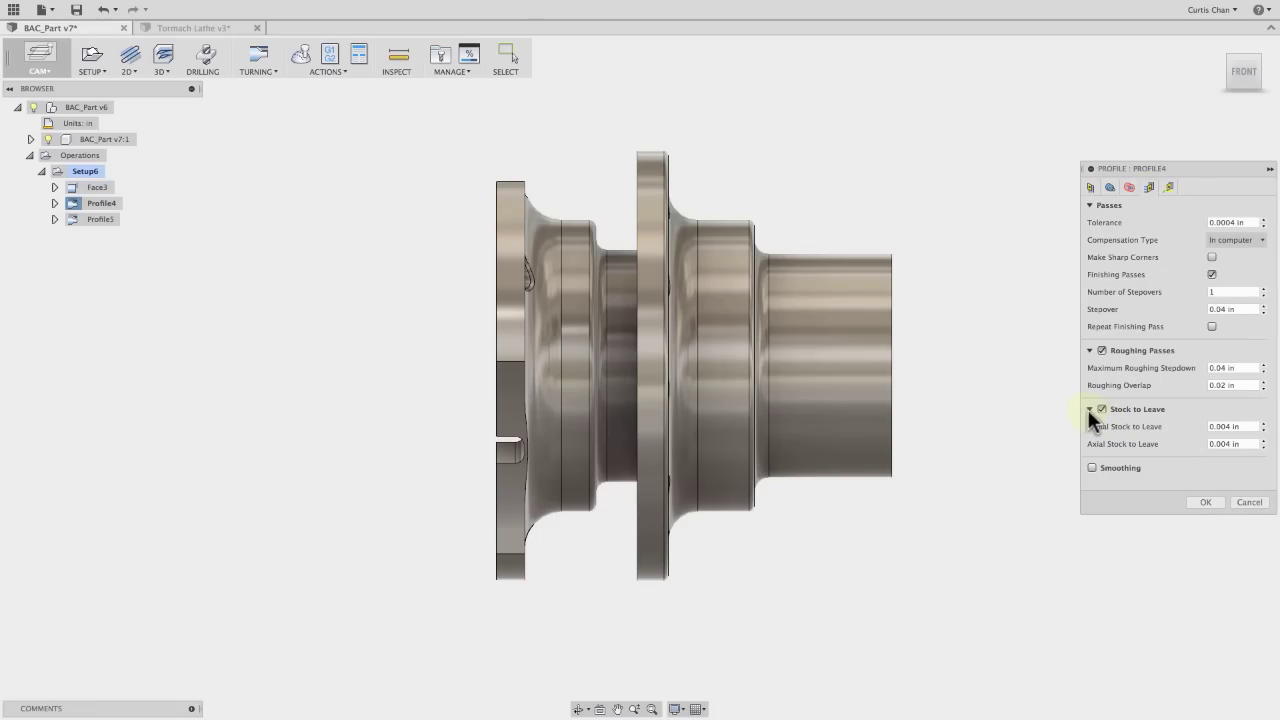
left_click(1203, 501)
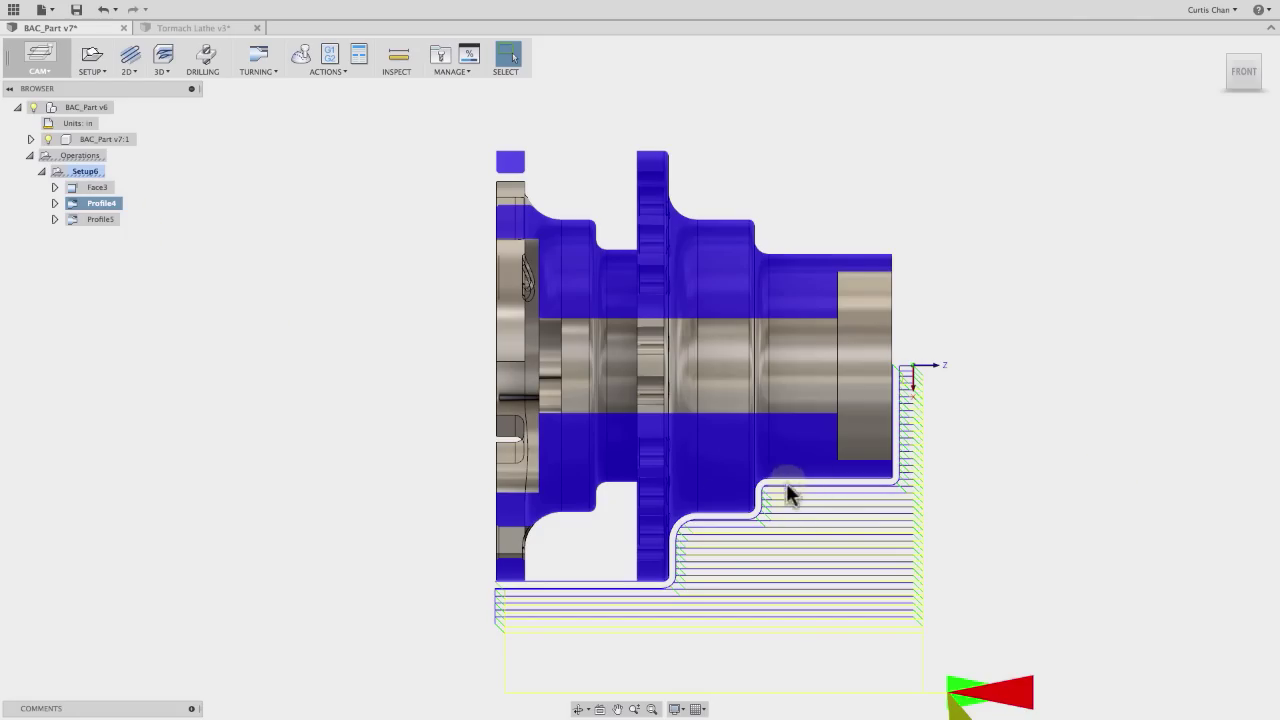
left_click(100, 219)
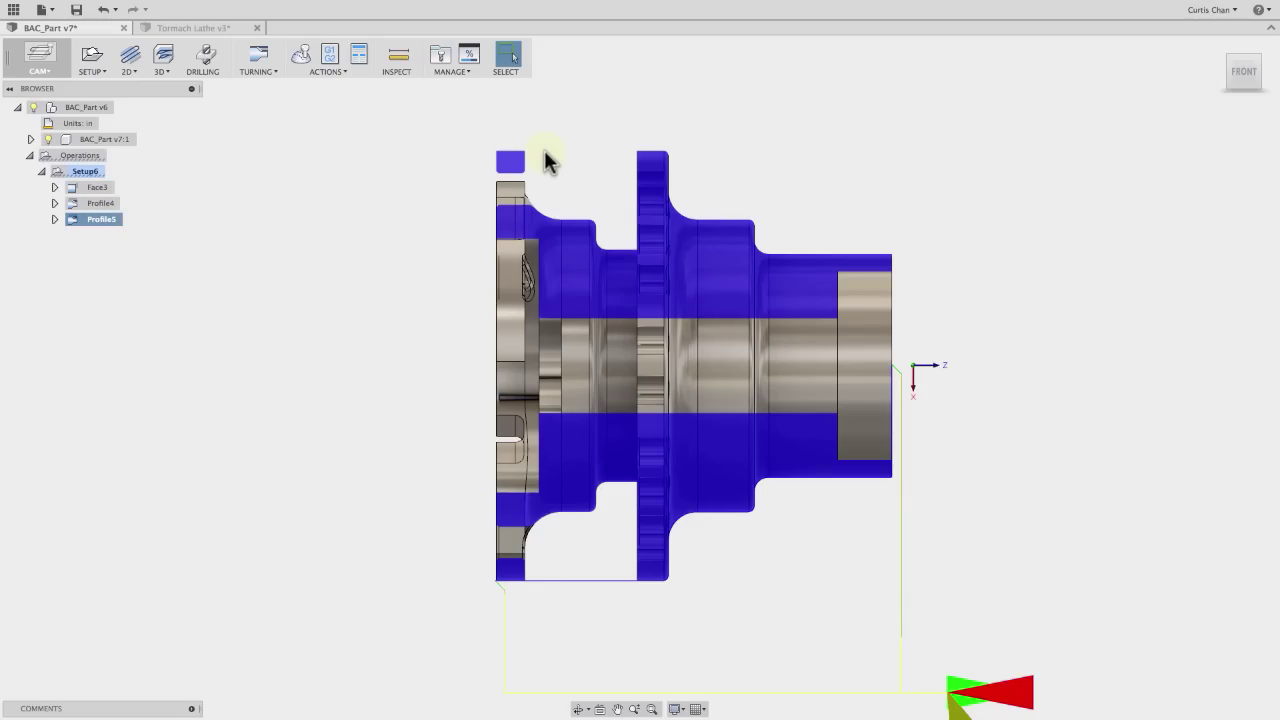
Add a Turning Groove operation using the local #3 groove square grooving tool
left_click(278, 184)
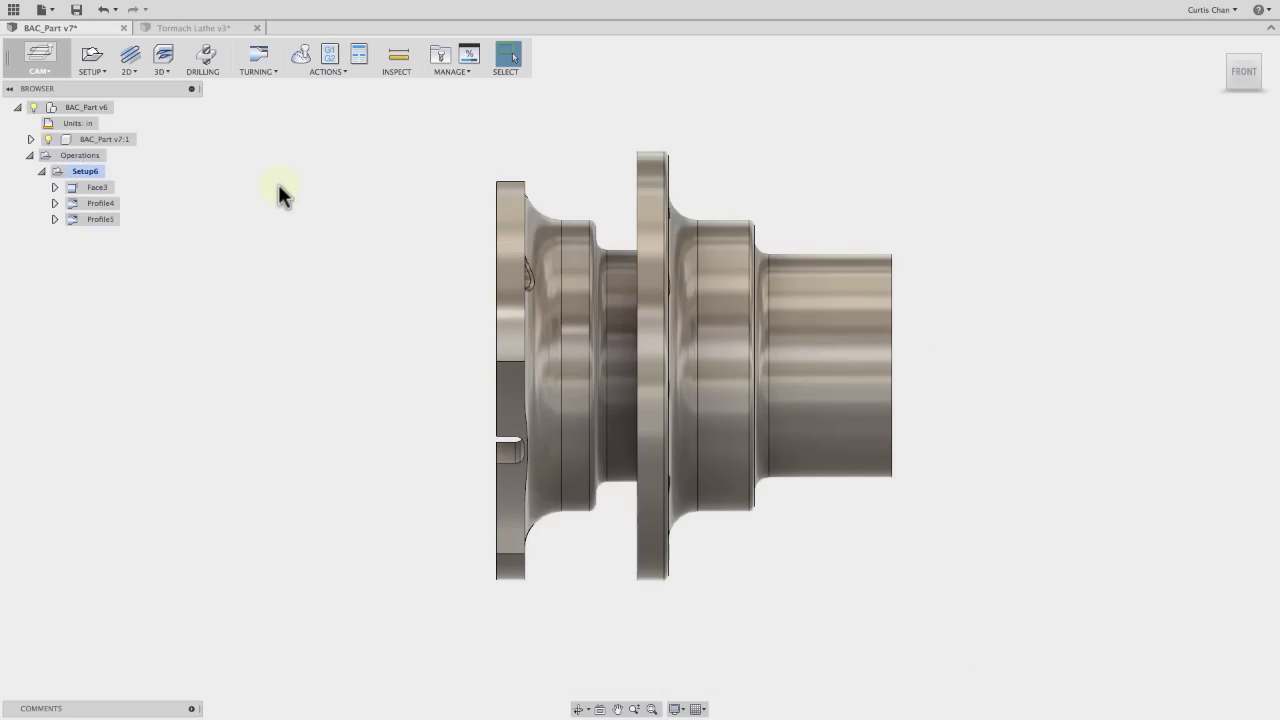
left_click(257, 70)
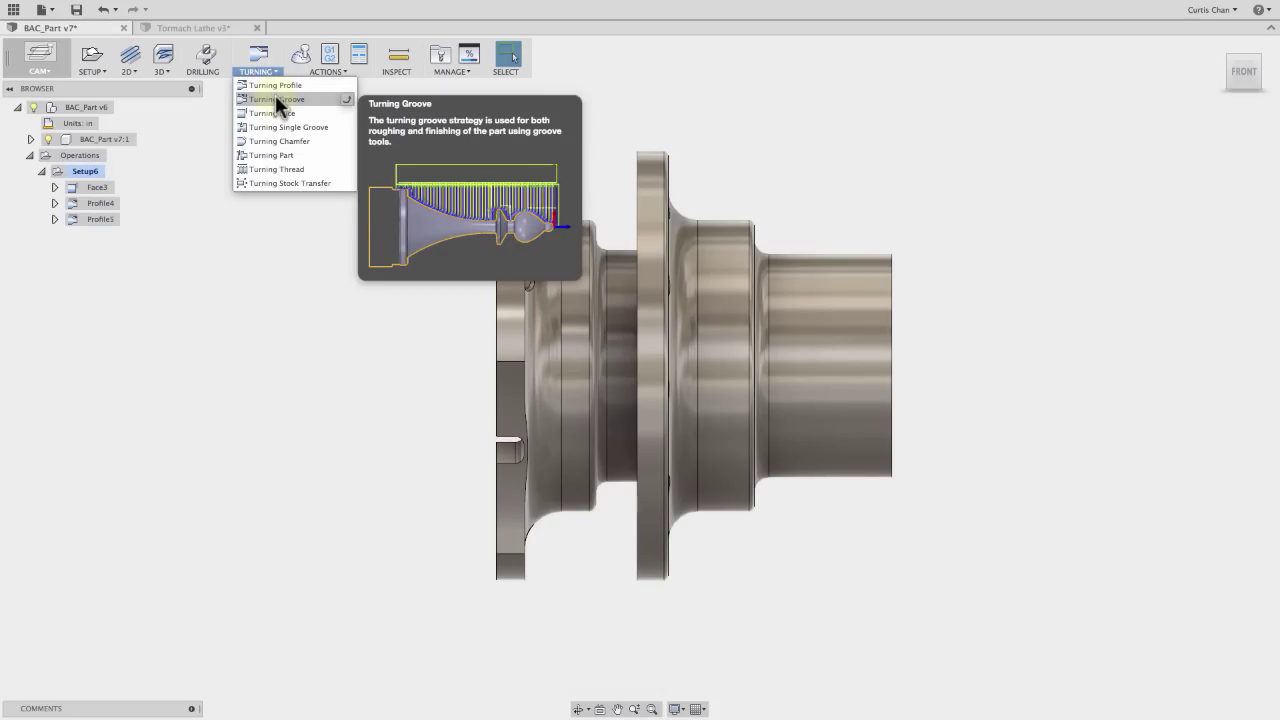
left_click(275, 99)
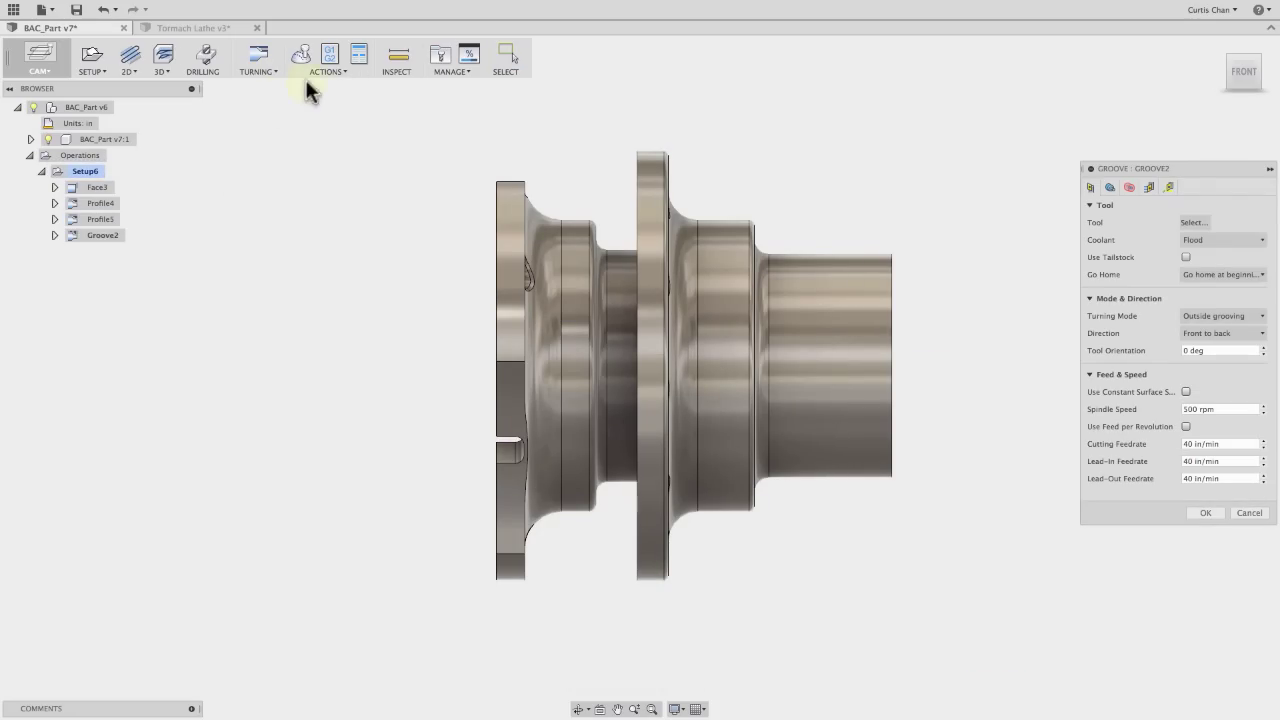
left_click(1194, 223)
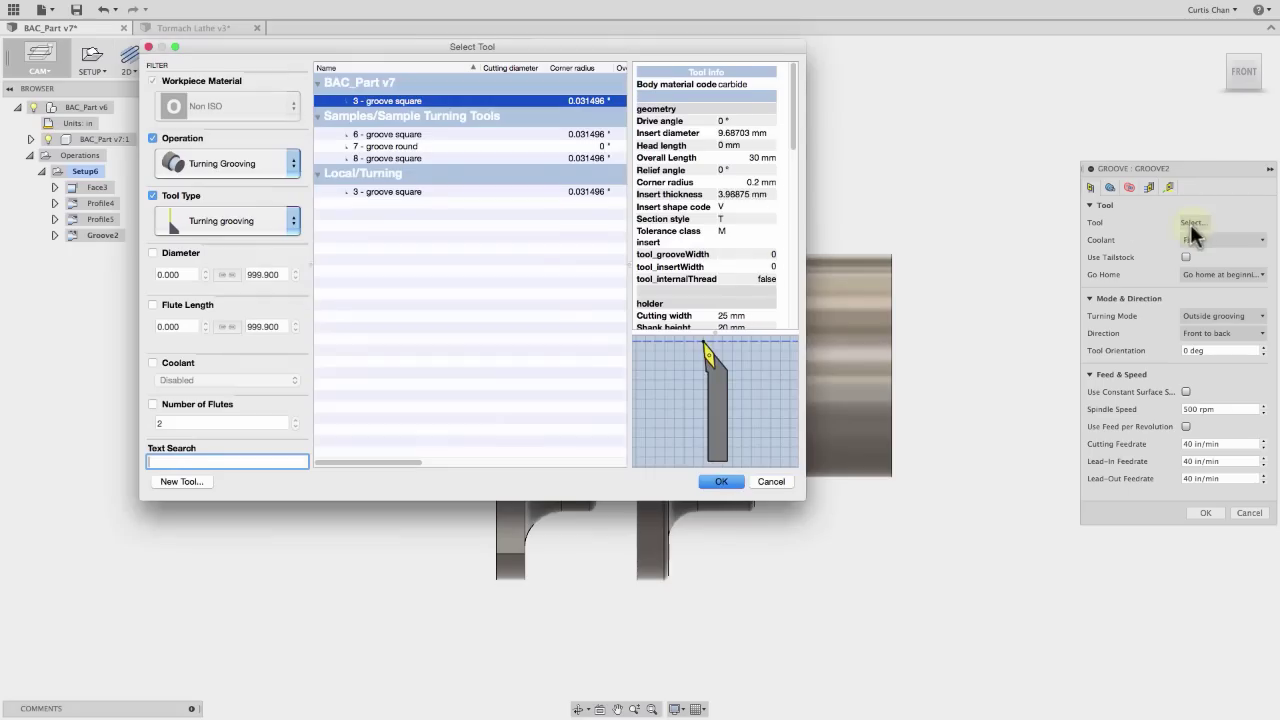
left_click(381, 192)
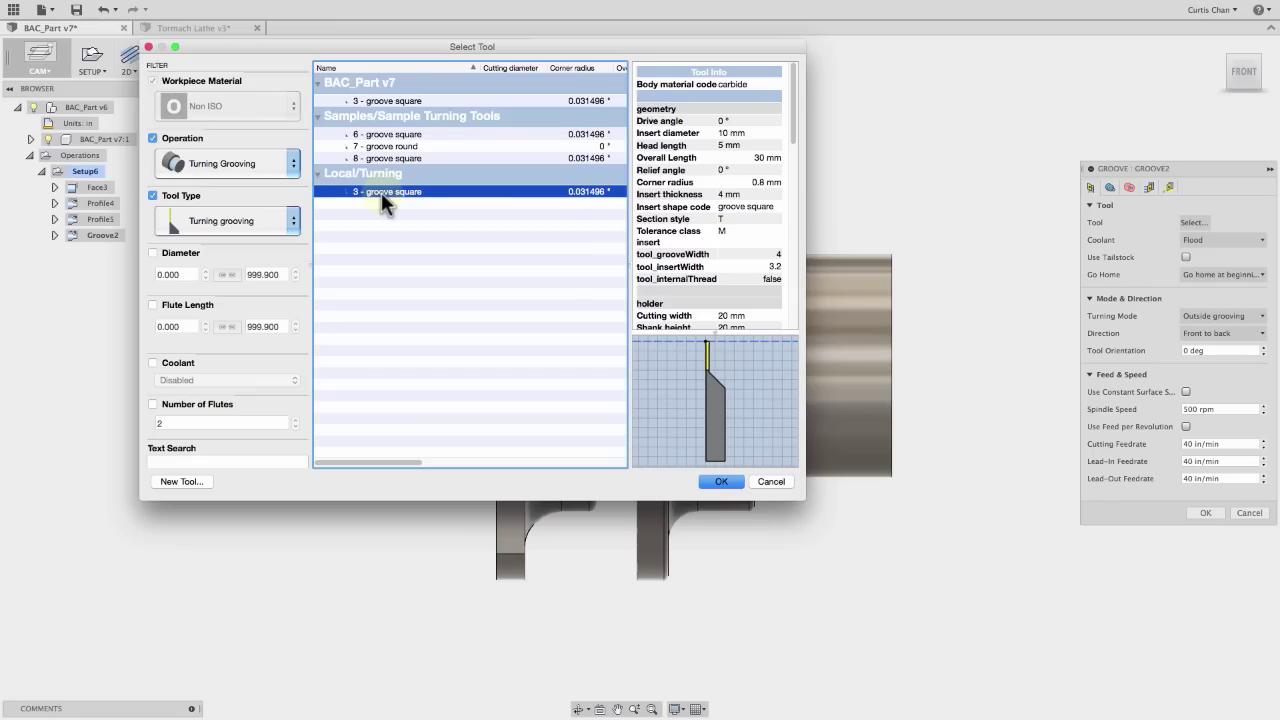
left_click(719, 481)
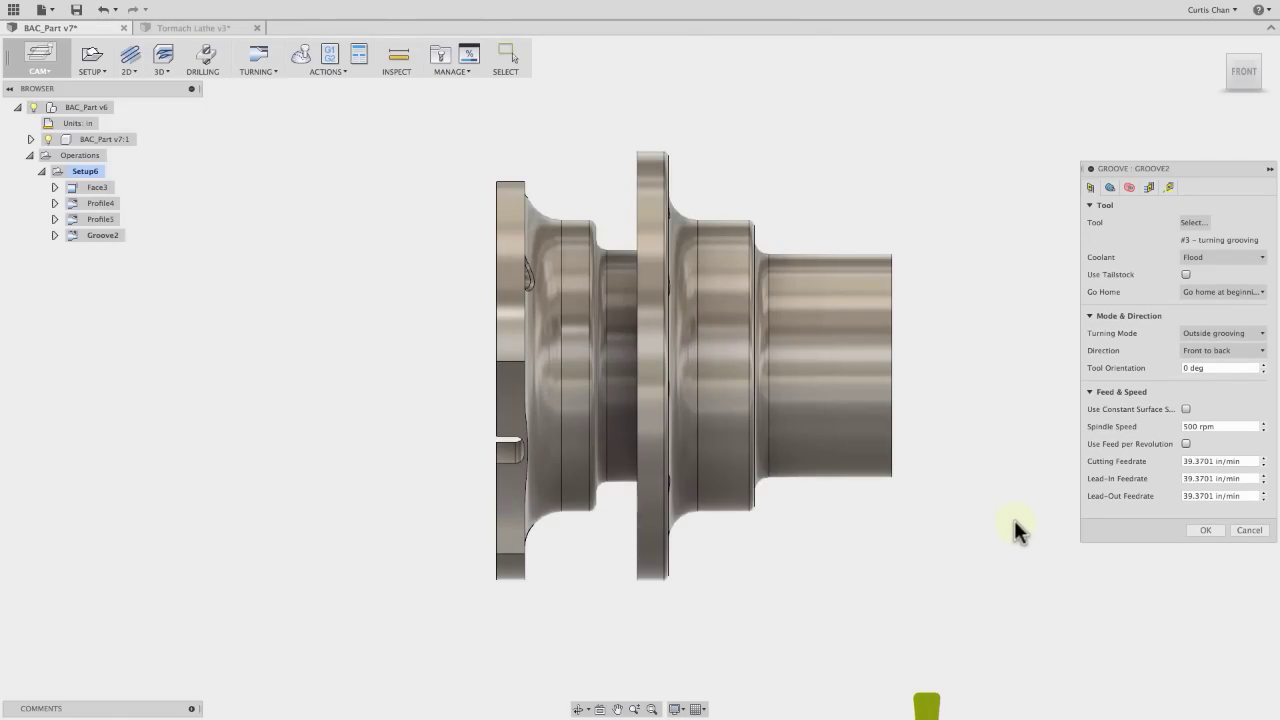
Enable Confinement and select the six faces of the recess between the flanges
left_click(1109, 185)
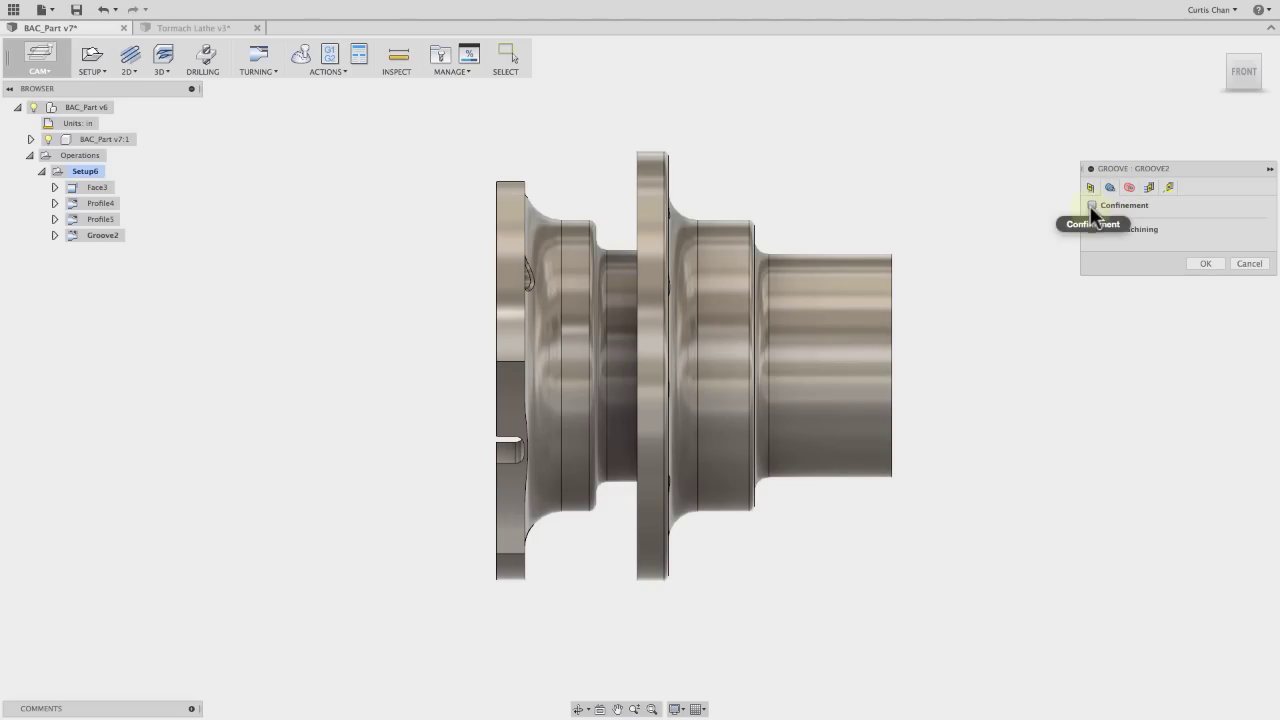
left_click(1092, 206)
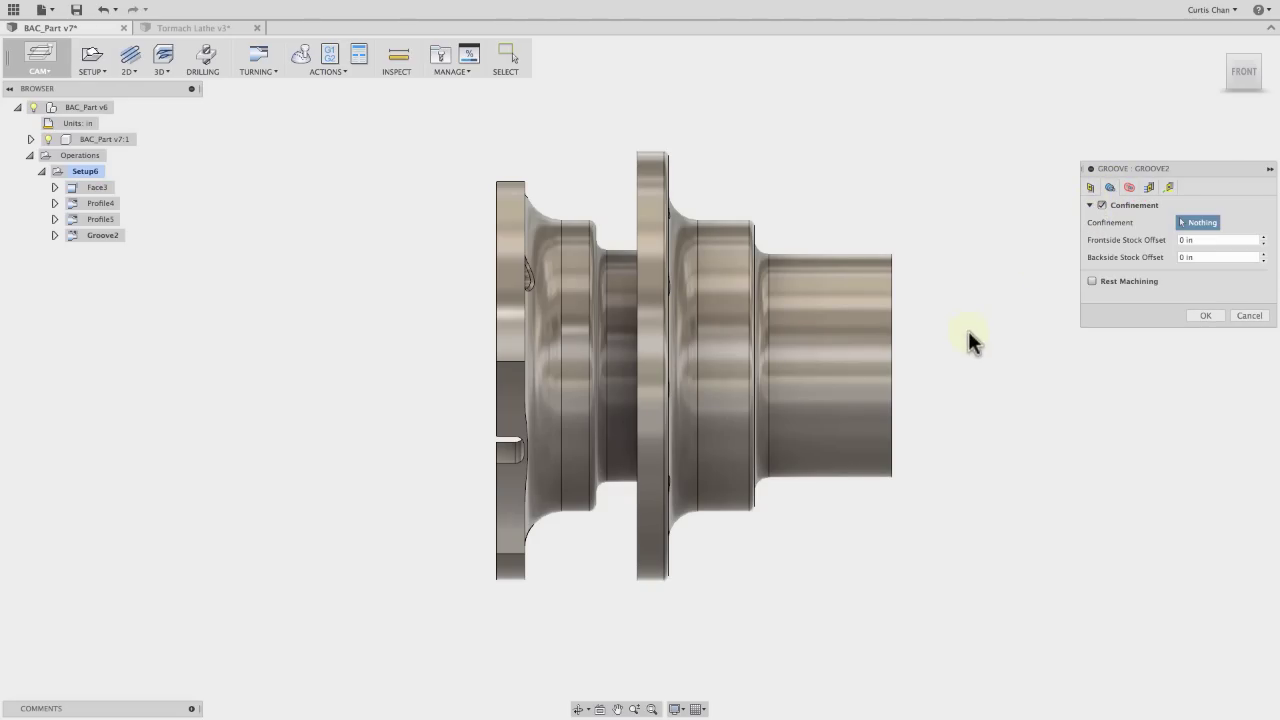
middle_click_drag(963, 354, 987, 364, "shift")
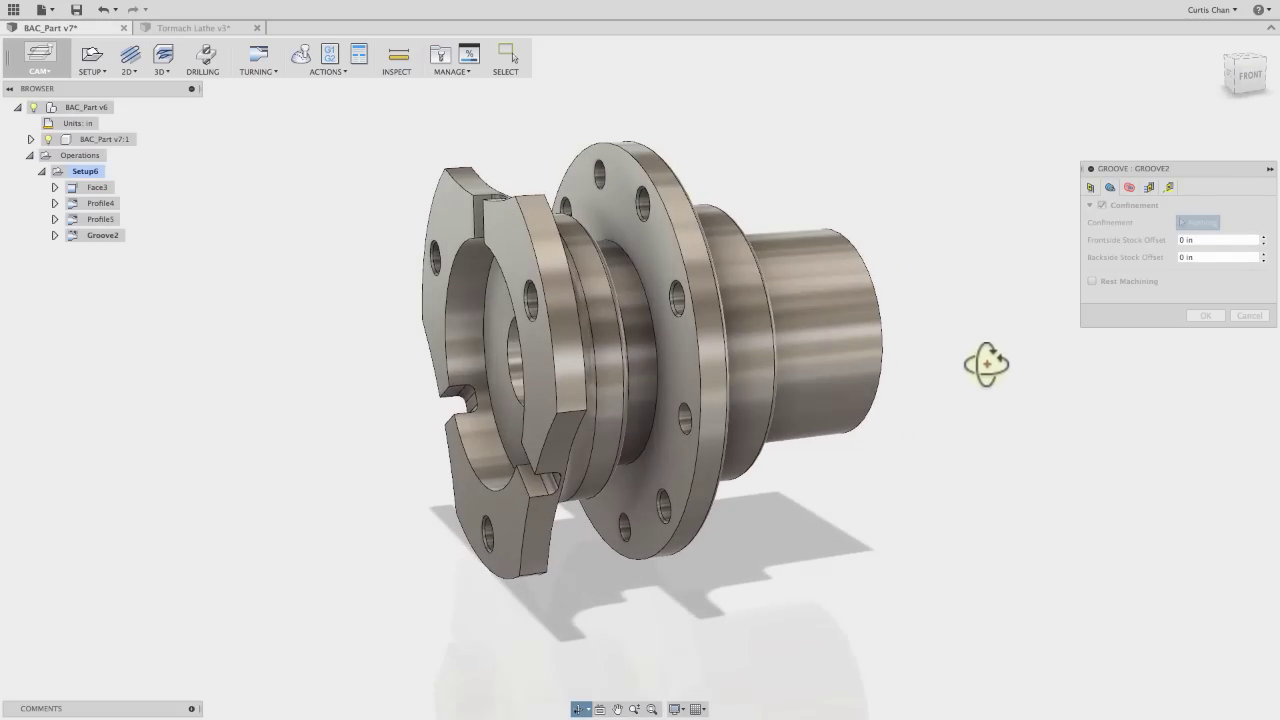
left_click(639, 304)
middle_click_drag(943, 457, 566, 390, "shift")
scroll(576, 382, "up", 4)
left_click(597, 367)
left_click(555, 369)
left_click(525, 370)
left_click(563, 390)
middle_click_drag(594, 400, 588, 397, "shift")
left_click(569, 422)
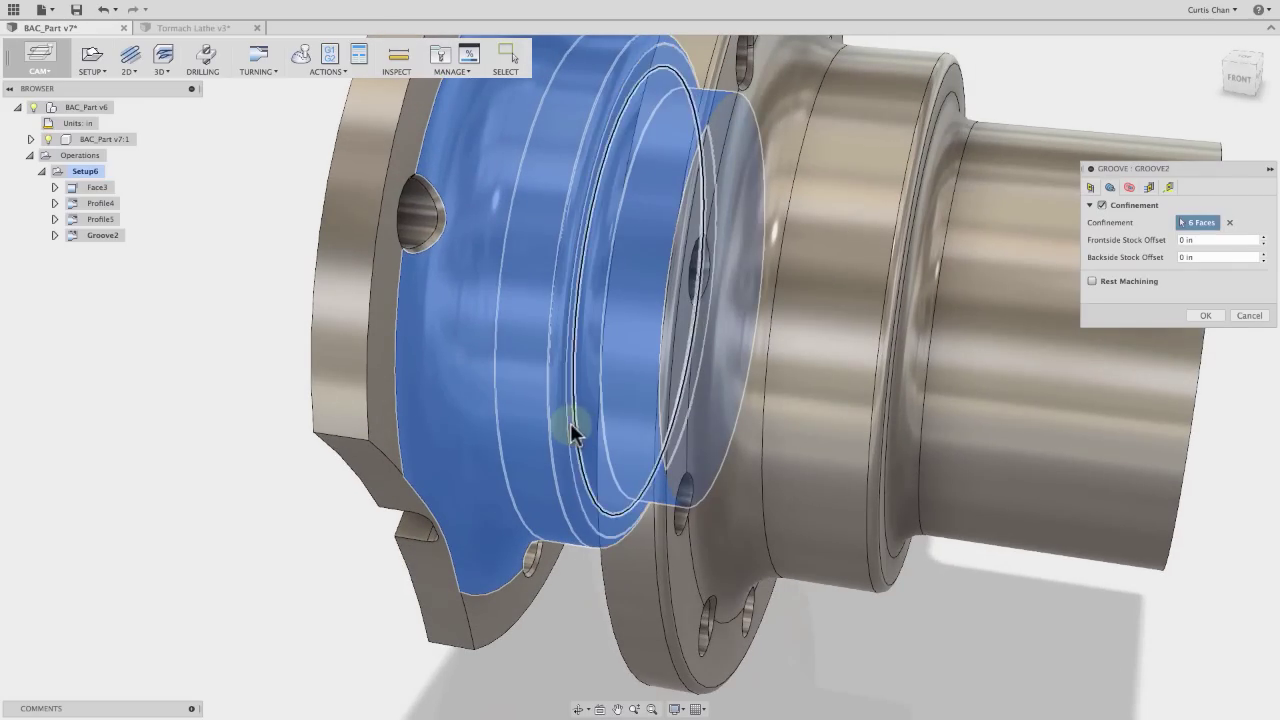
Return to the Front view and generate the Groove2 grooving toolpath
left_click(1240, 80)
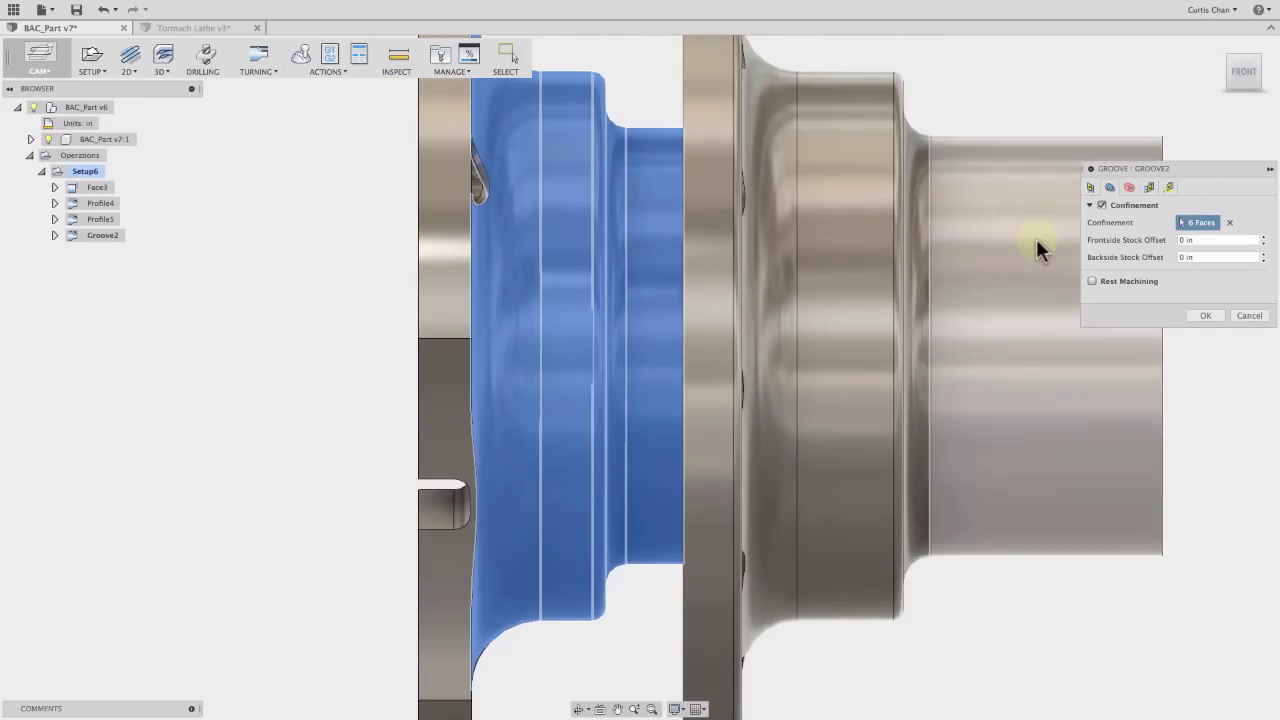
scroll(1036, 240, "down", 3)
scroll(1036, 240, "down", 1)
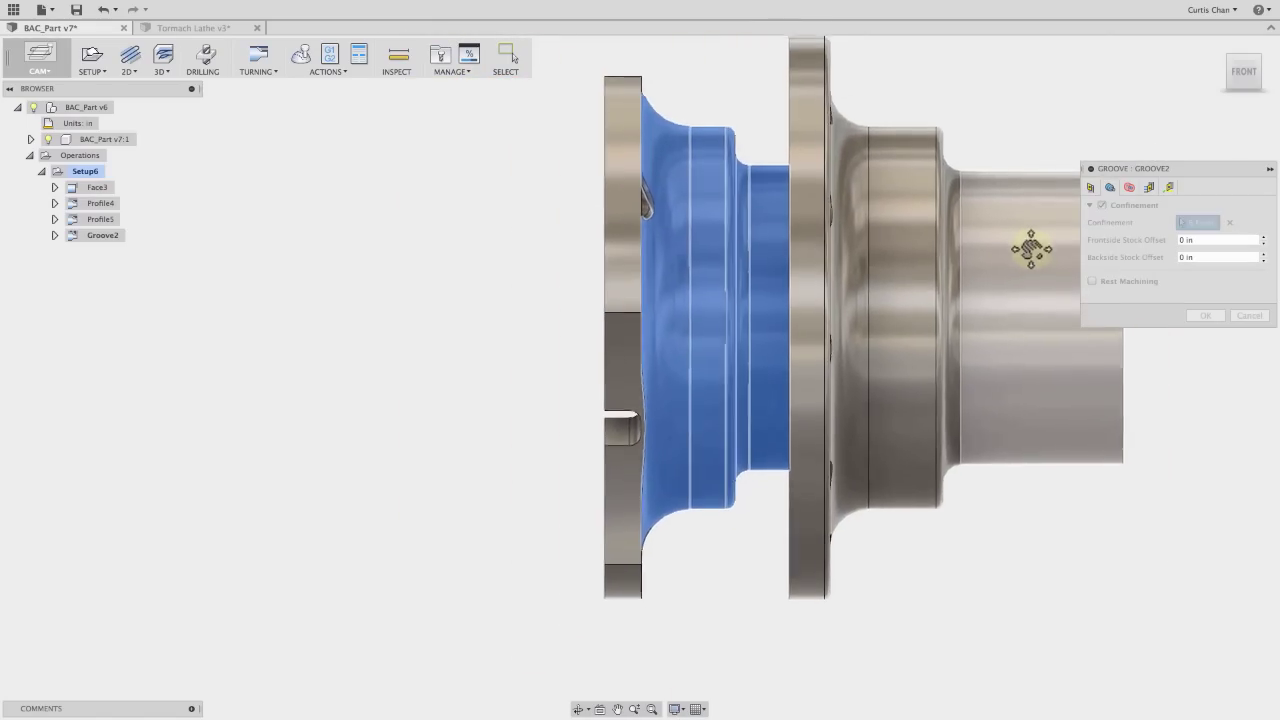
middle_click_drag(1103, 257, 963, 277)
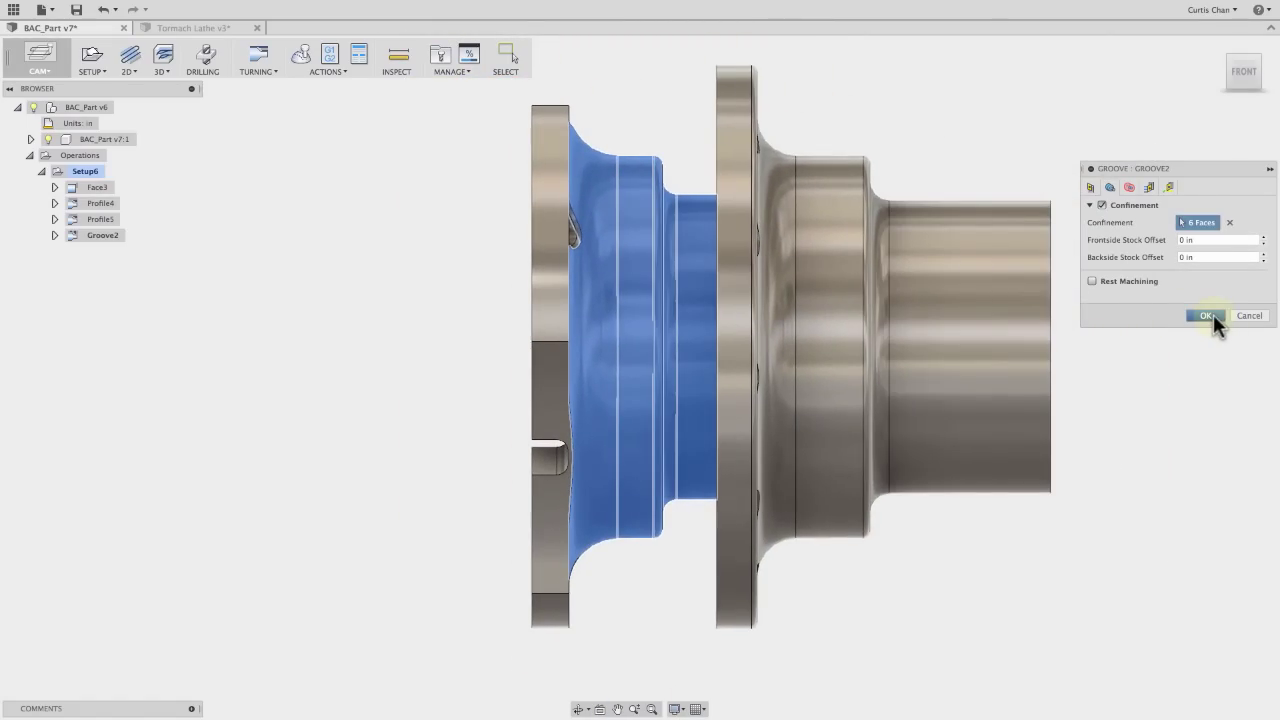
left_click(1208, 315)
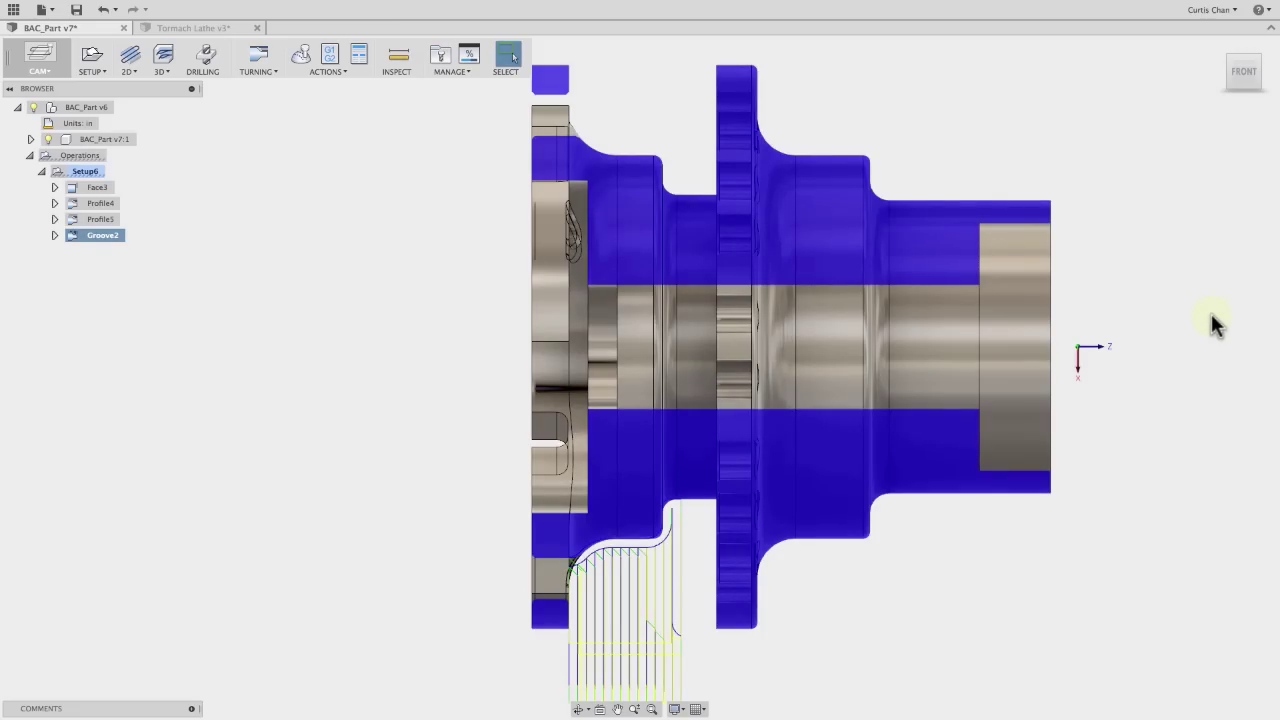
scroll(1146, 532, "down", 1)
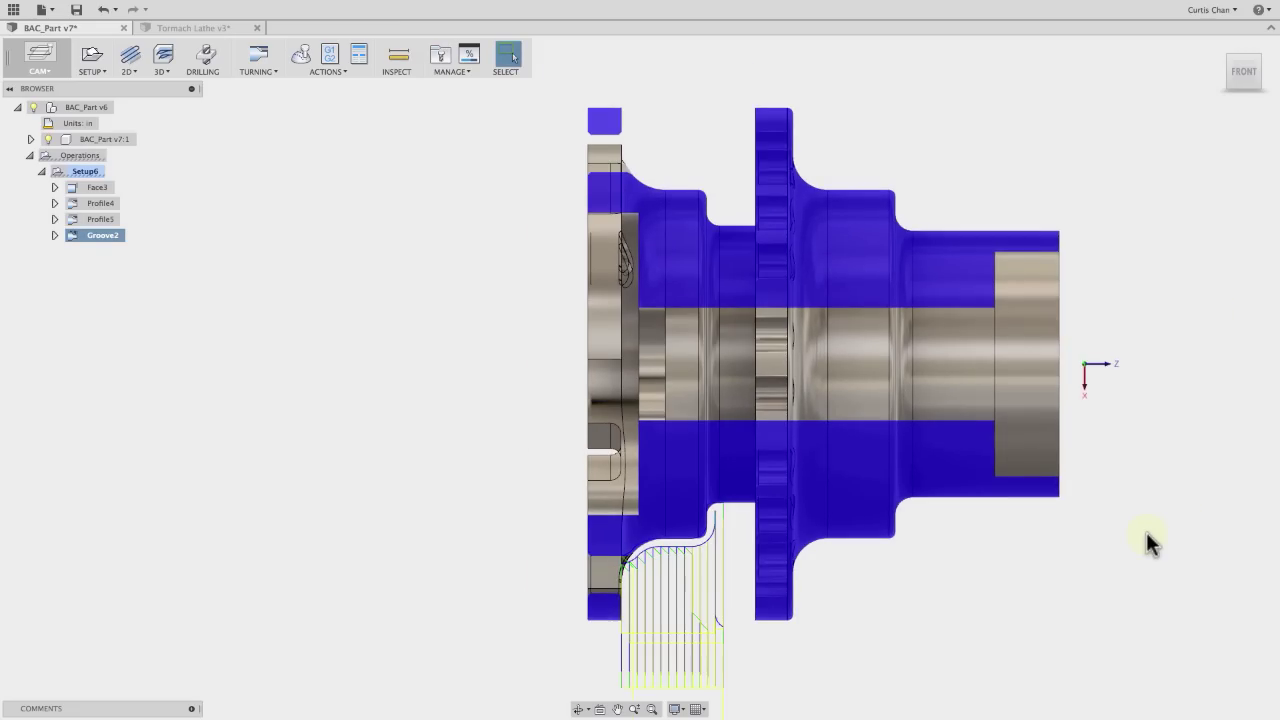
middle_click_drag(1146, 532, 1120, 521)
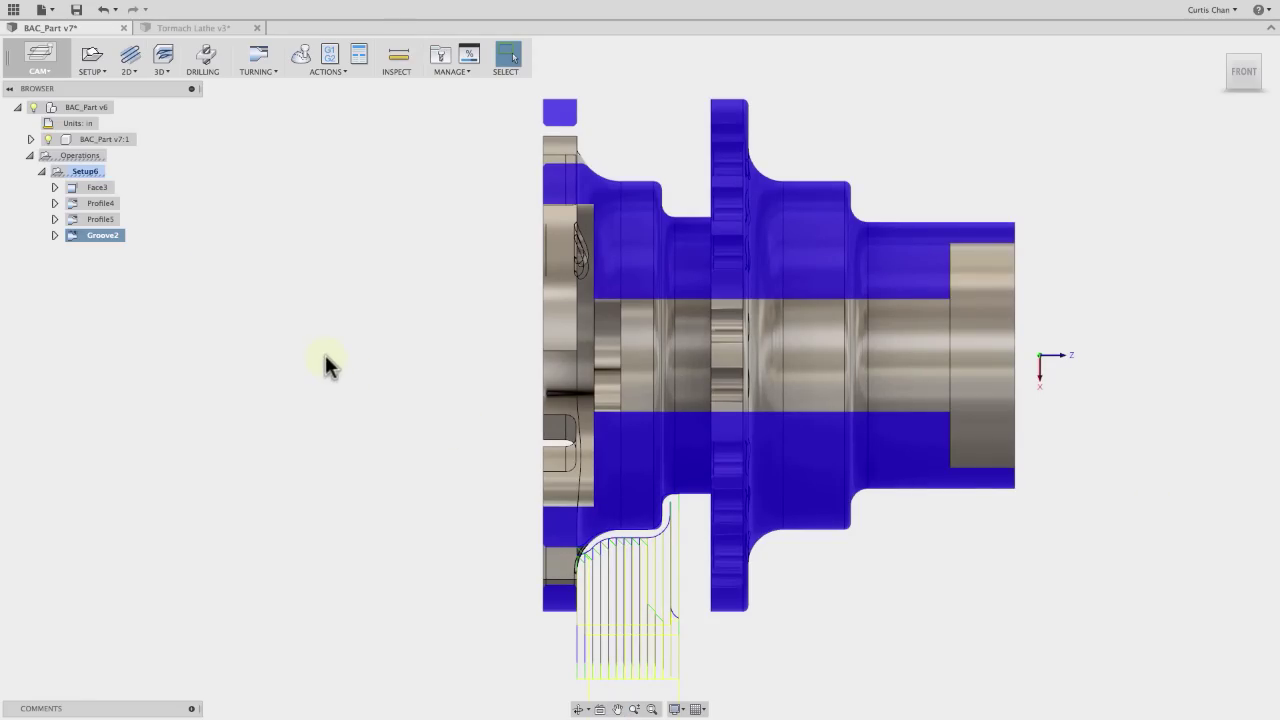
Play the Setup6 simulation with stock shown, then close it
right_click(94, 173)
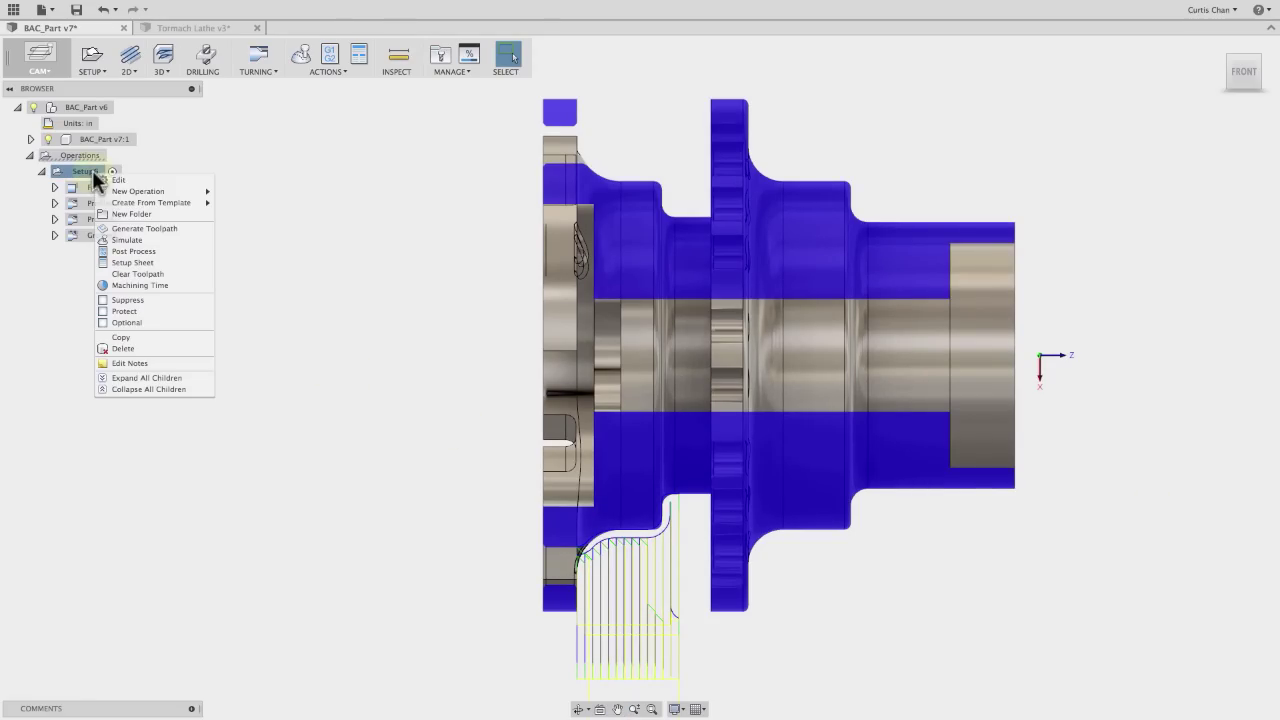
left_click(127, 240)
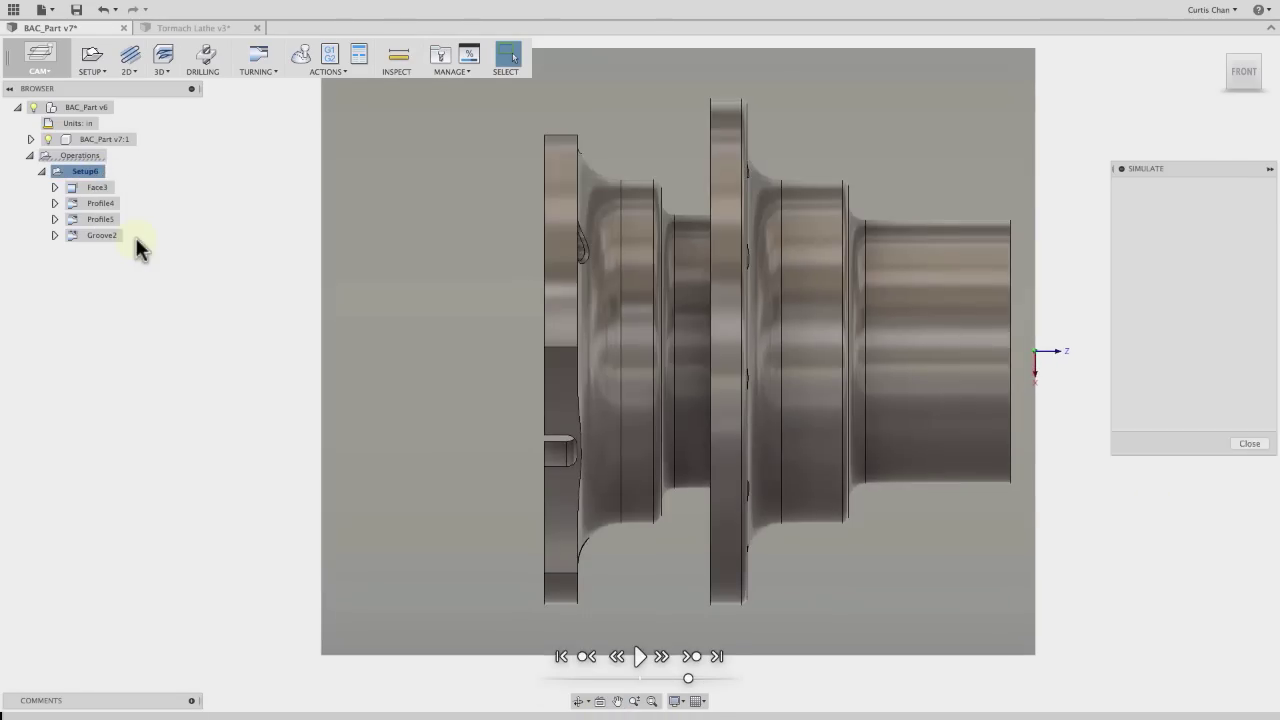
left_click(1133, 322)
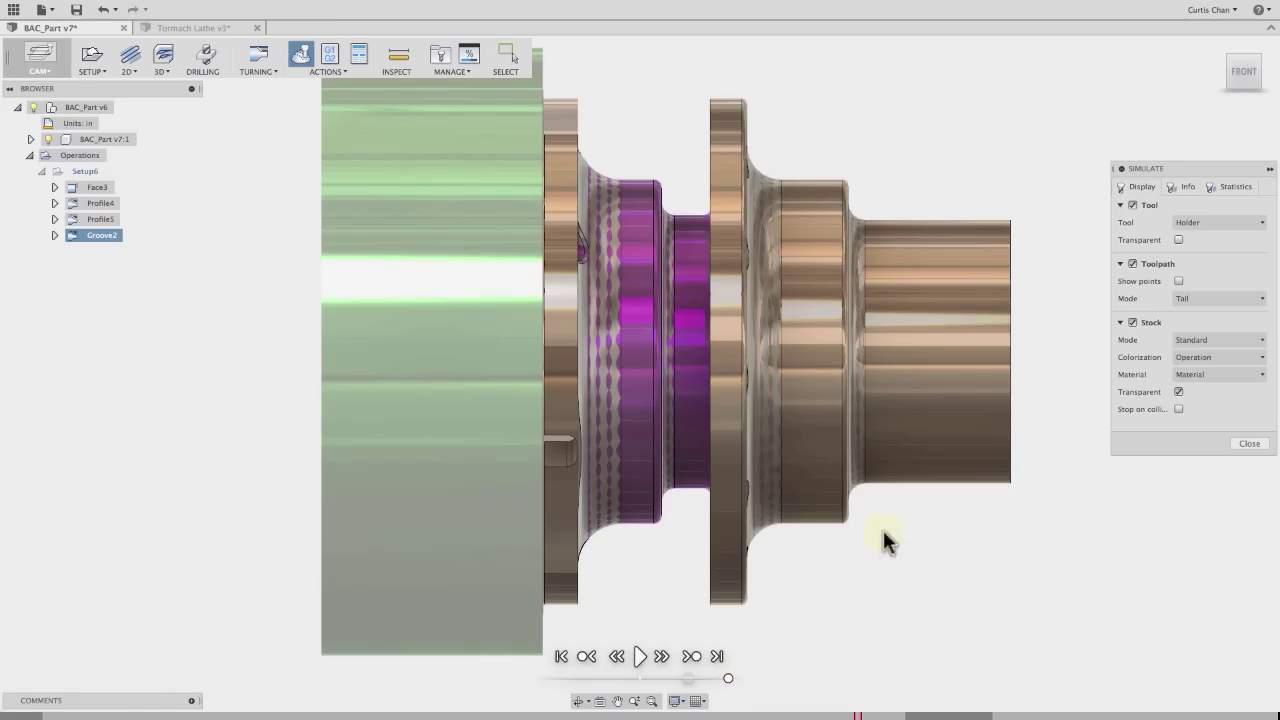
left_click(1249, 444)
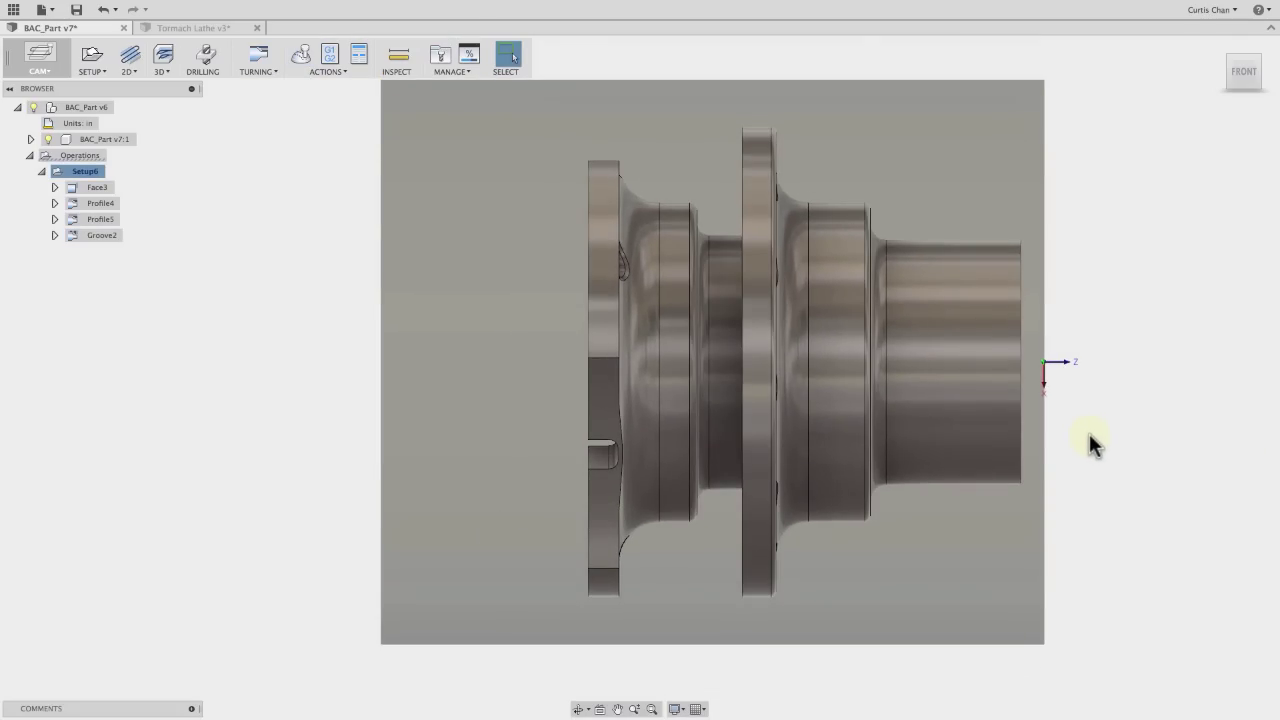
Start a Drilling operation using the 4 - Ø14 mm drill
middle_click_drag(1089, 434, 1014, 448, "shift")
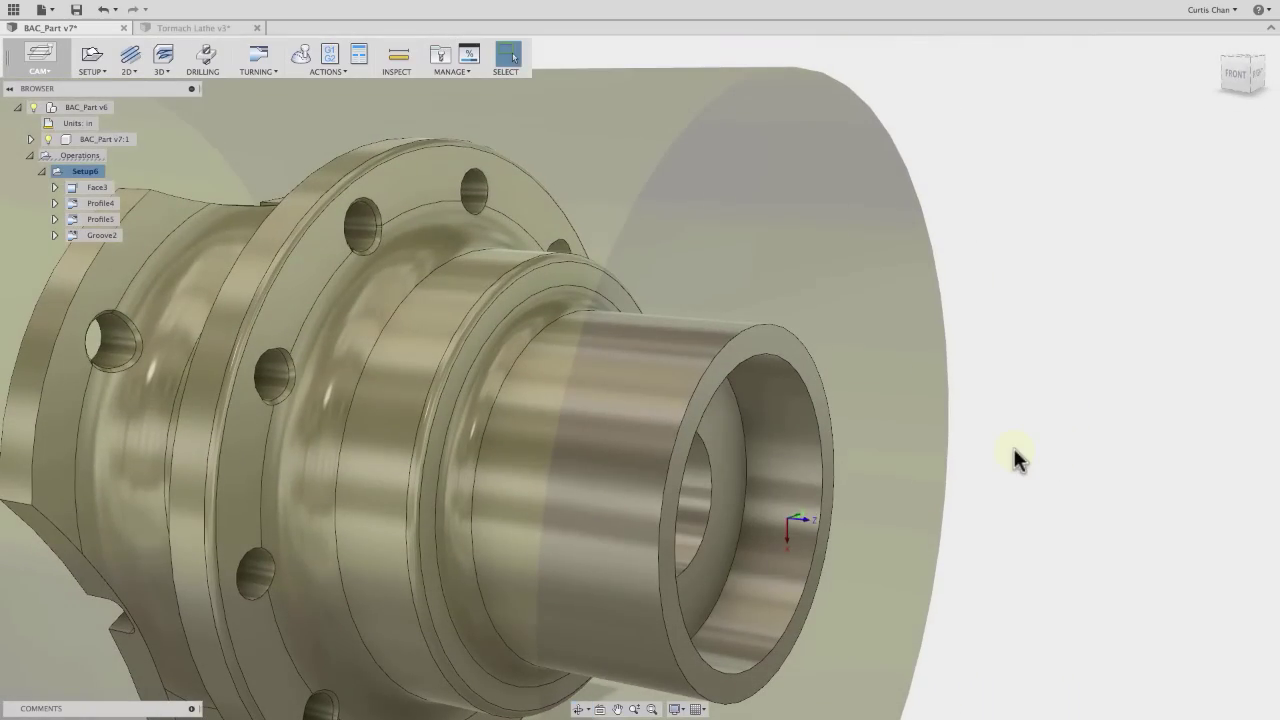
left_click(1250, 70)
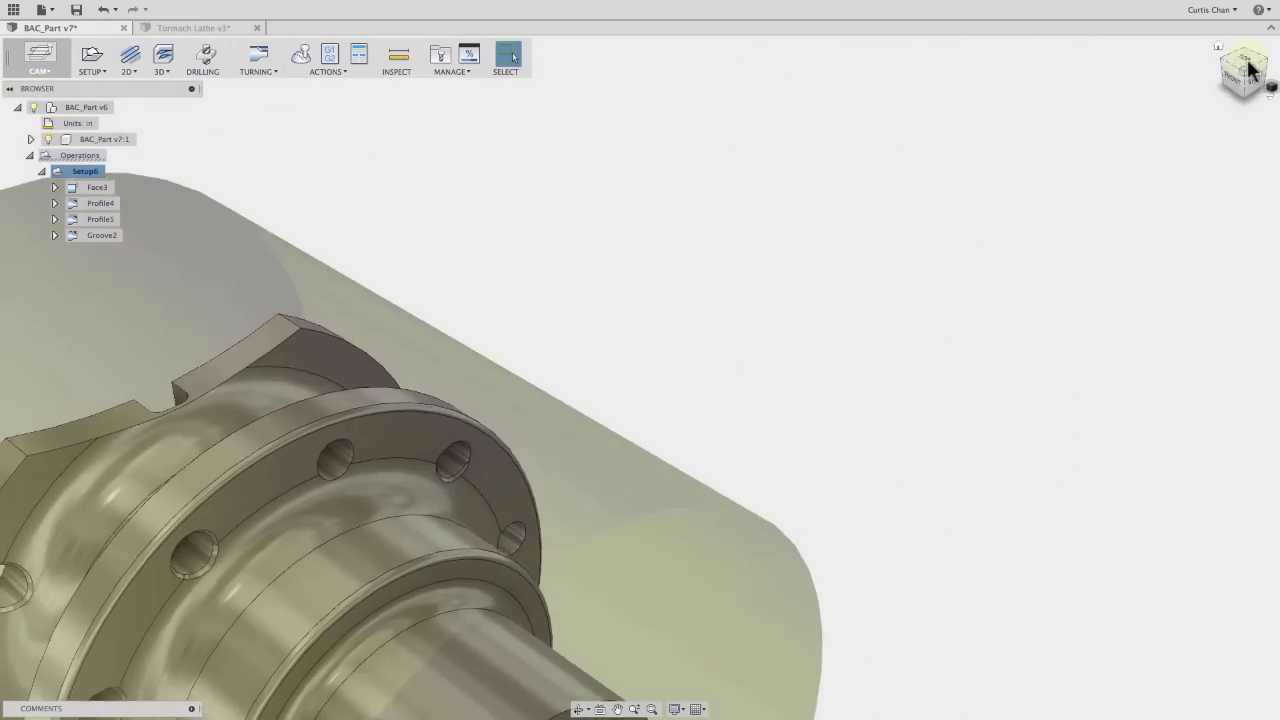
middle_click_drag(851, 357, 1051, 51, "shift")
scroll(426, 506, "down", 2)
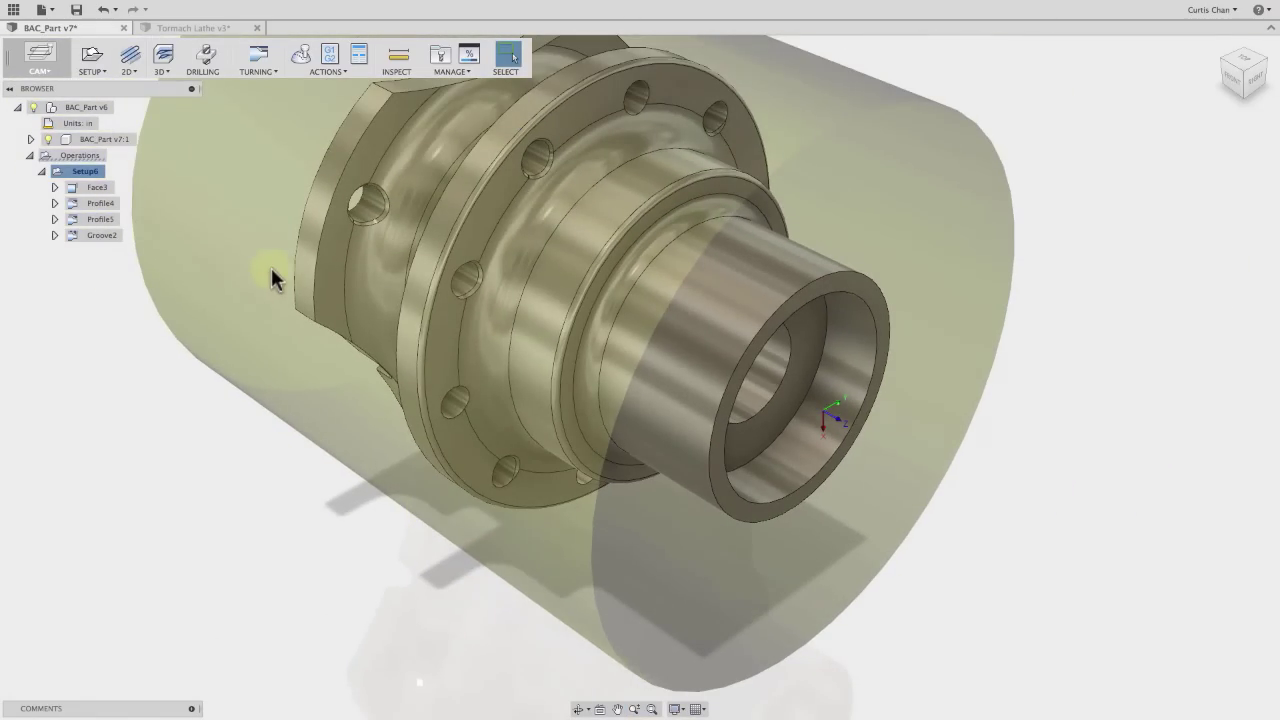
left_click(203, 60)
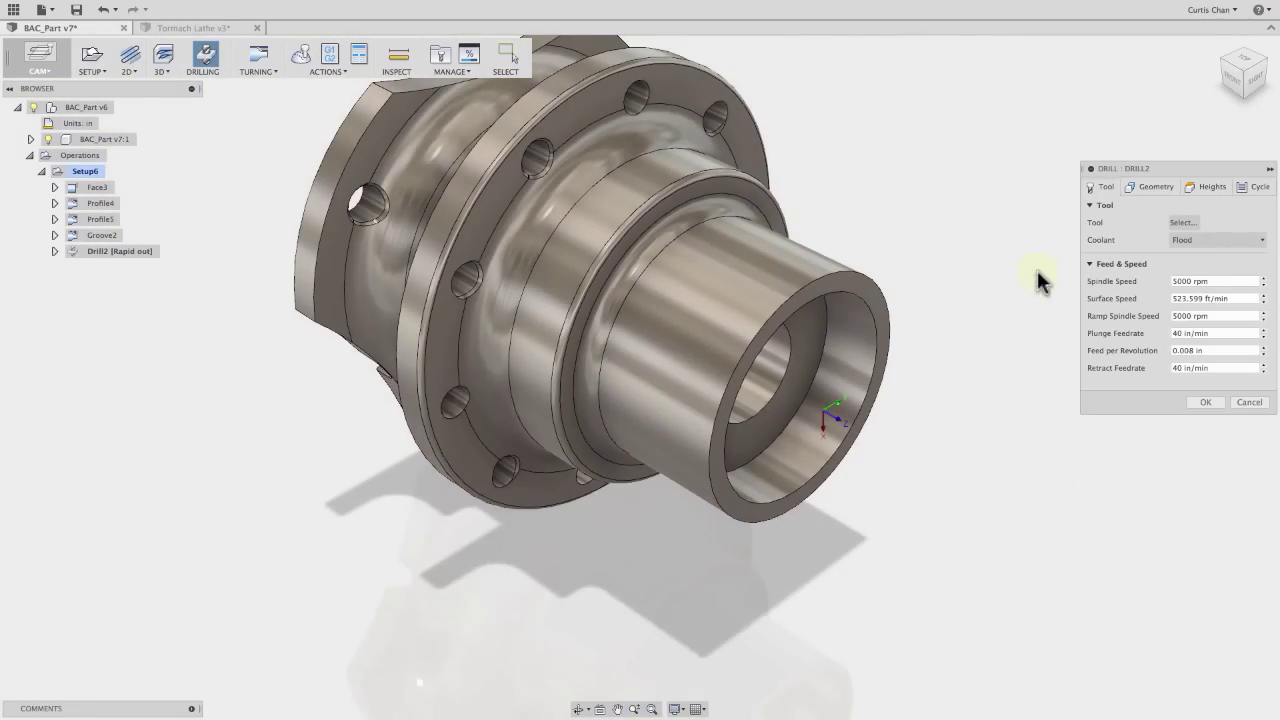
left_click(1182, 222)
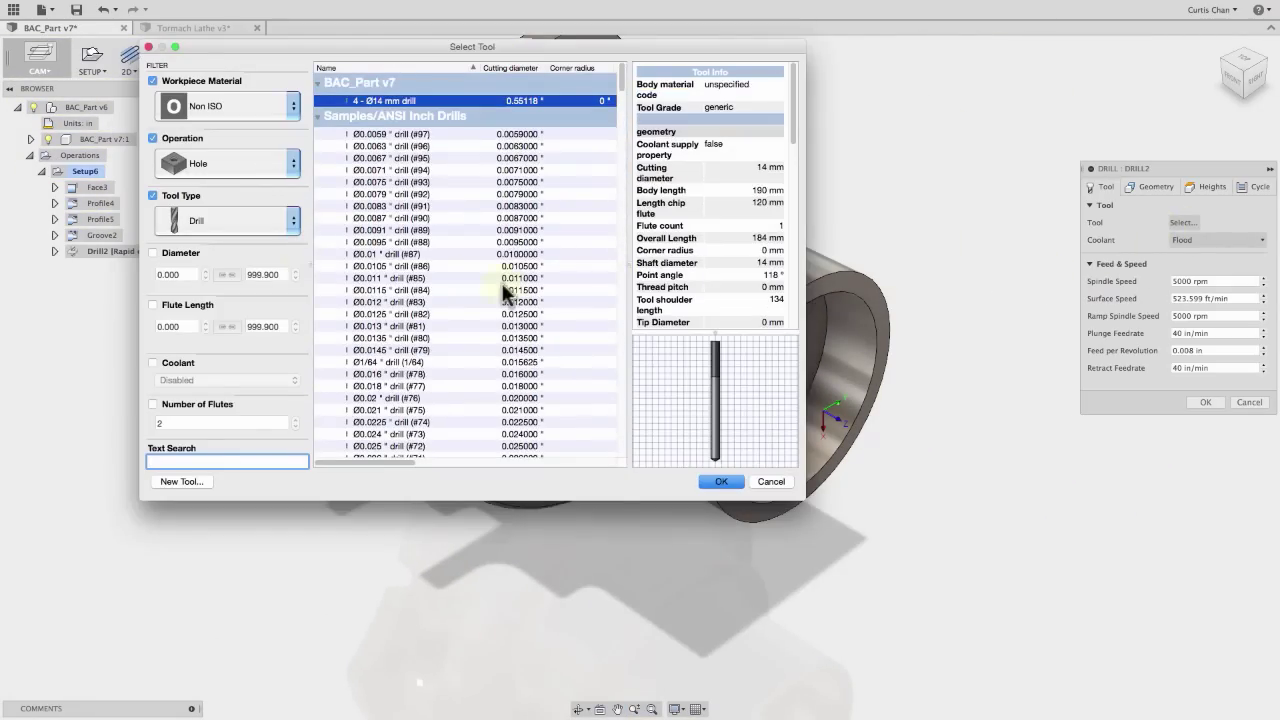
left_click_drag(621, 86, 643, 457)
left_click(506, 443)
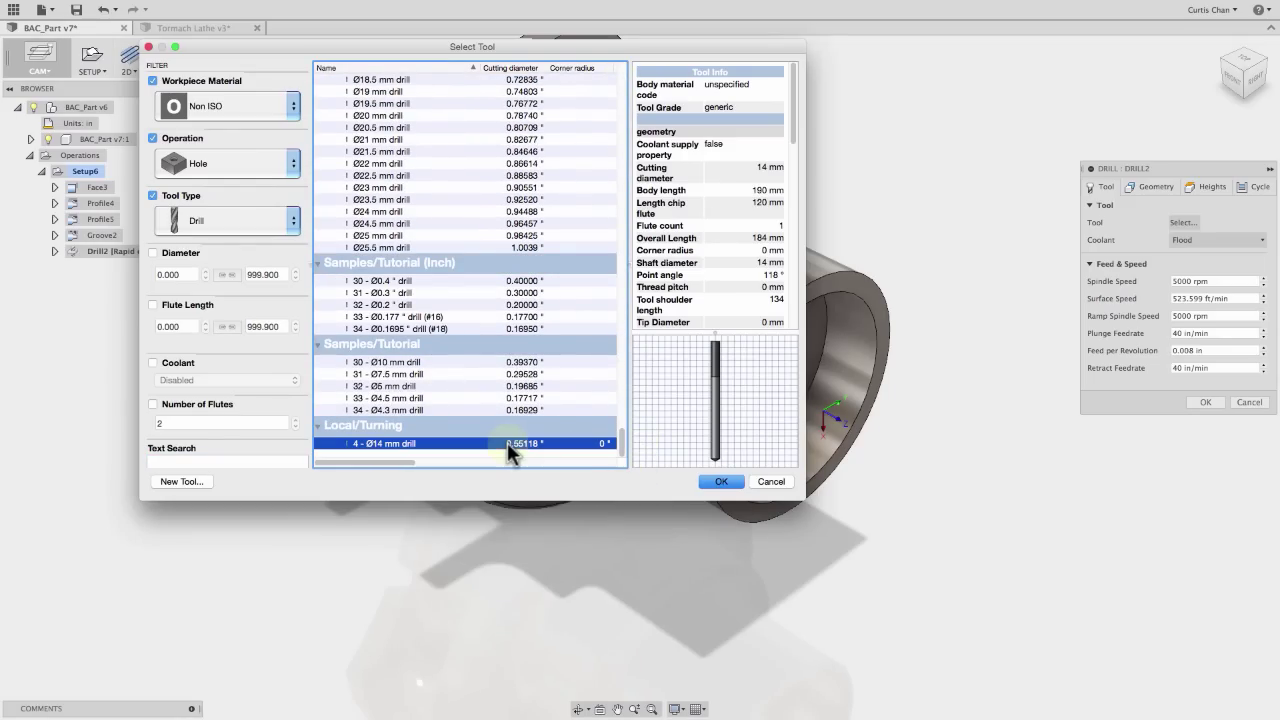
left_click(721, 481)
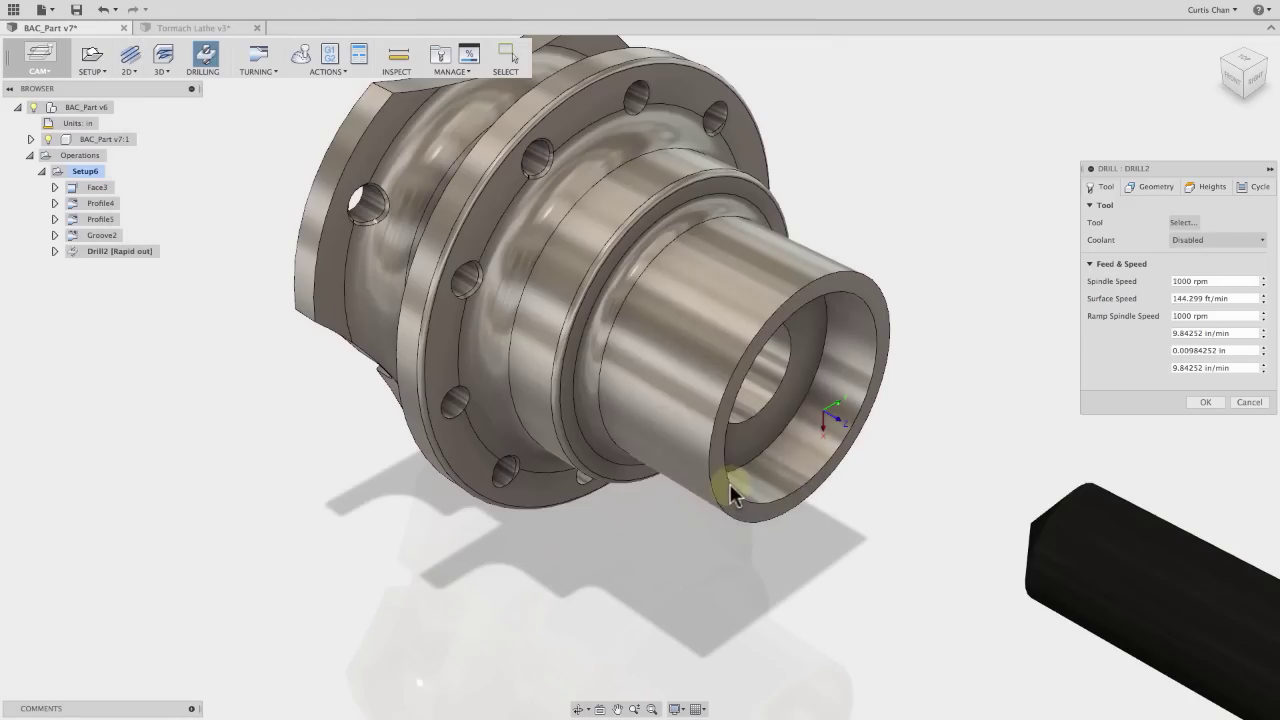
Drill the bore face with a Deep drilling – full retract cycle
left_click(765, 390)
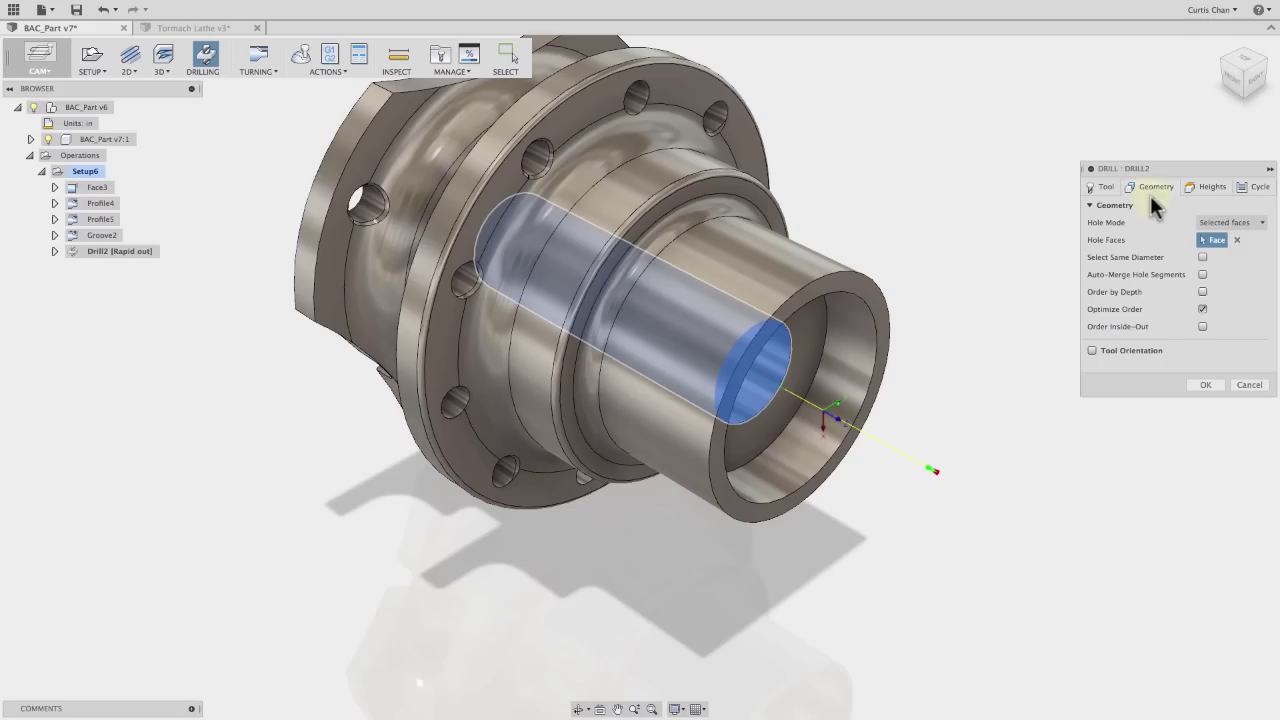
left_click(1253, 188)
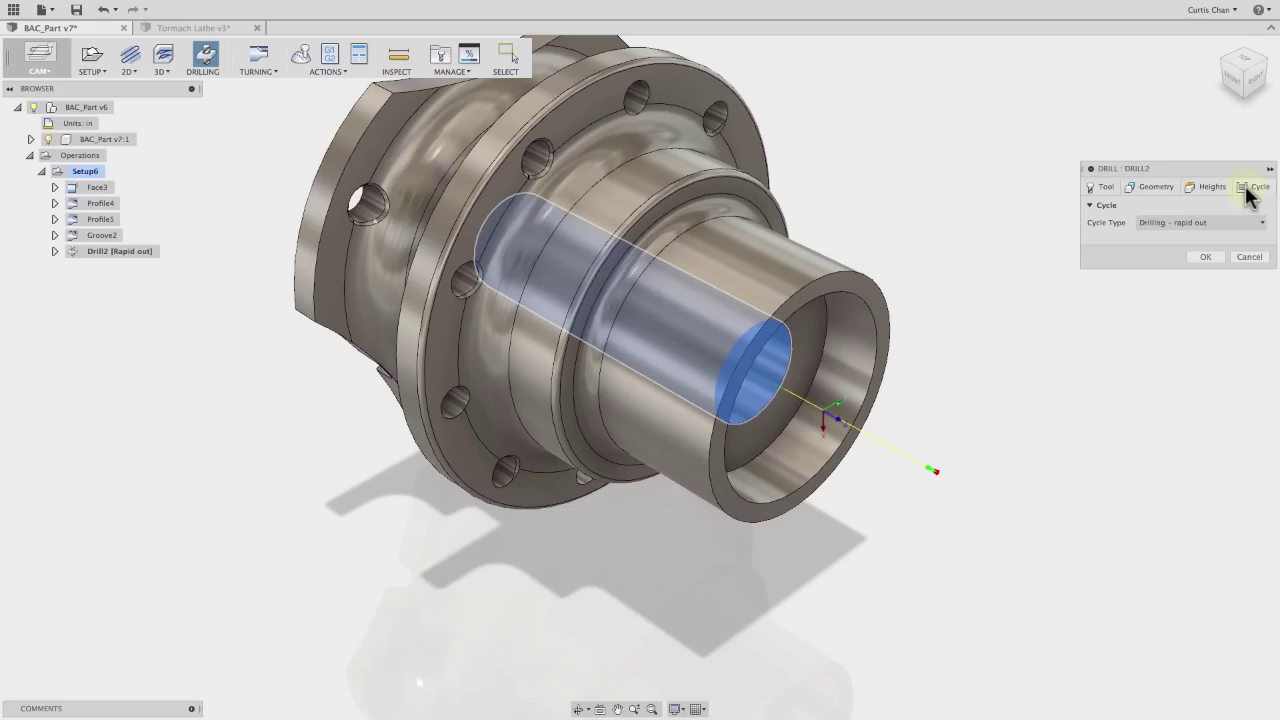
left_click(1248, 224)
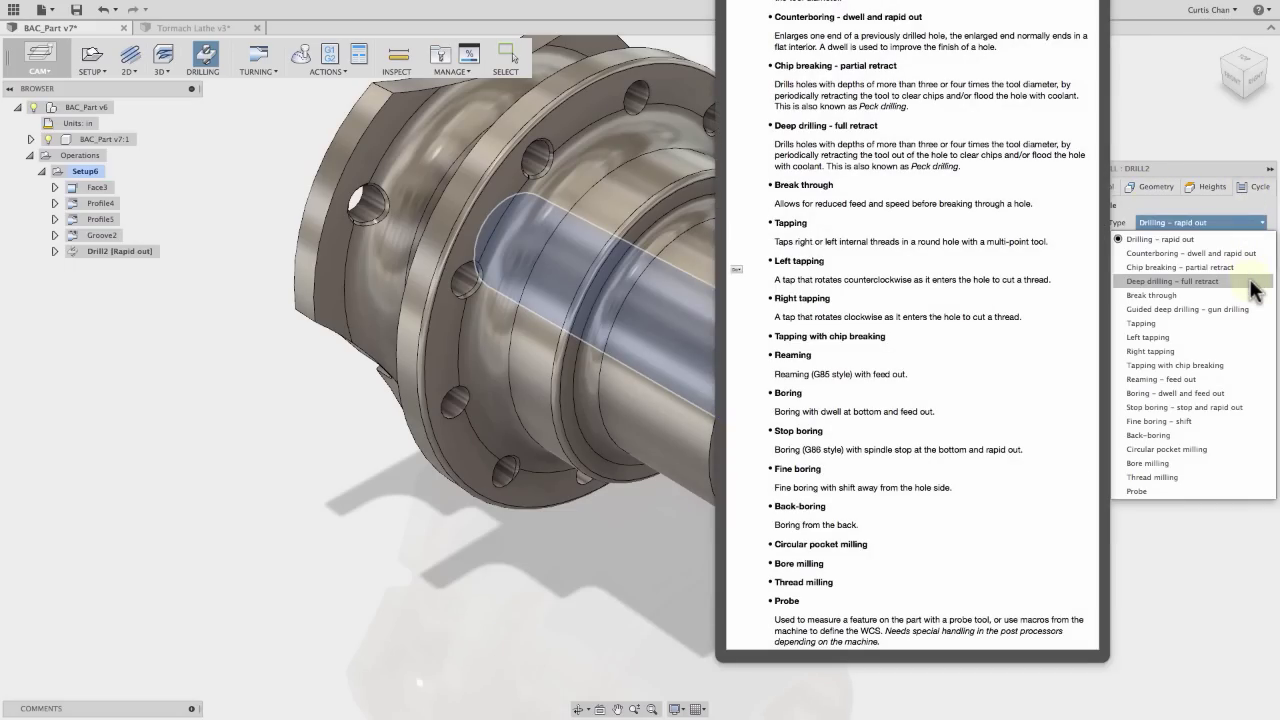
left_click(1250, 283)
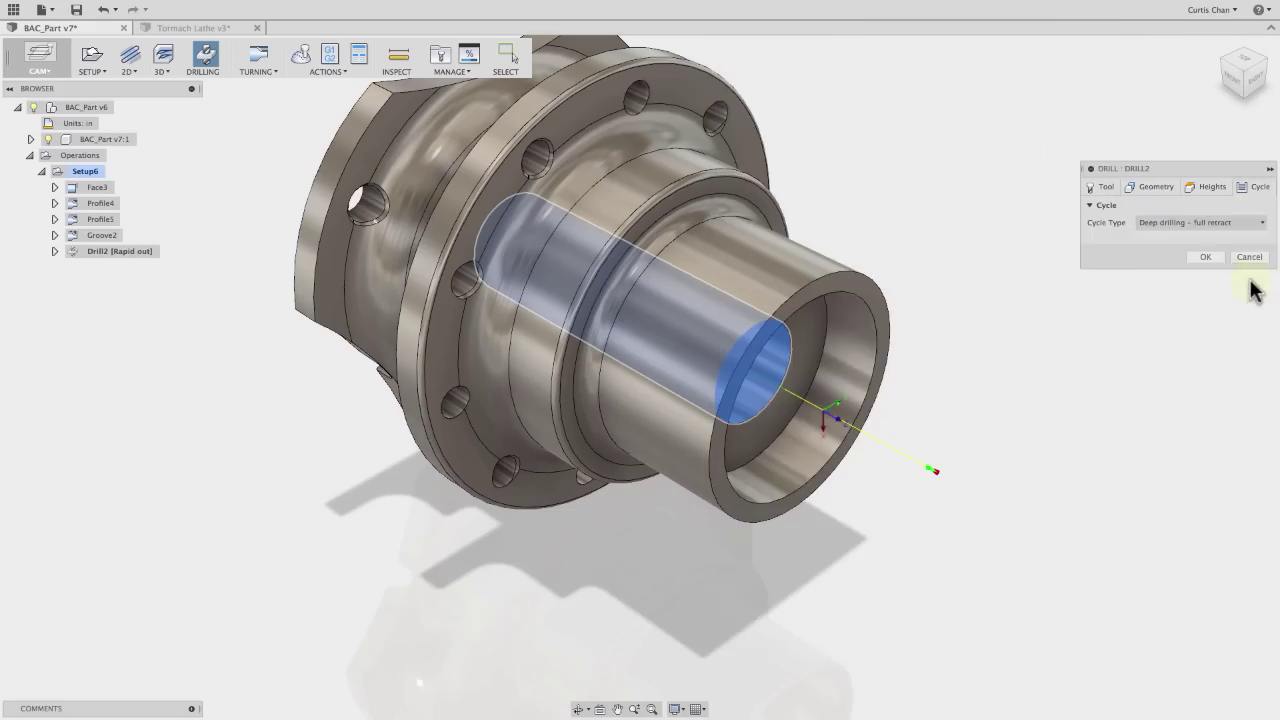
left_click(1205, 350)
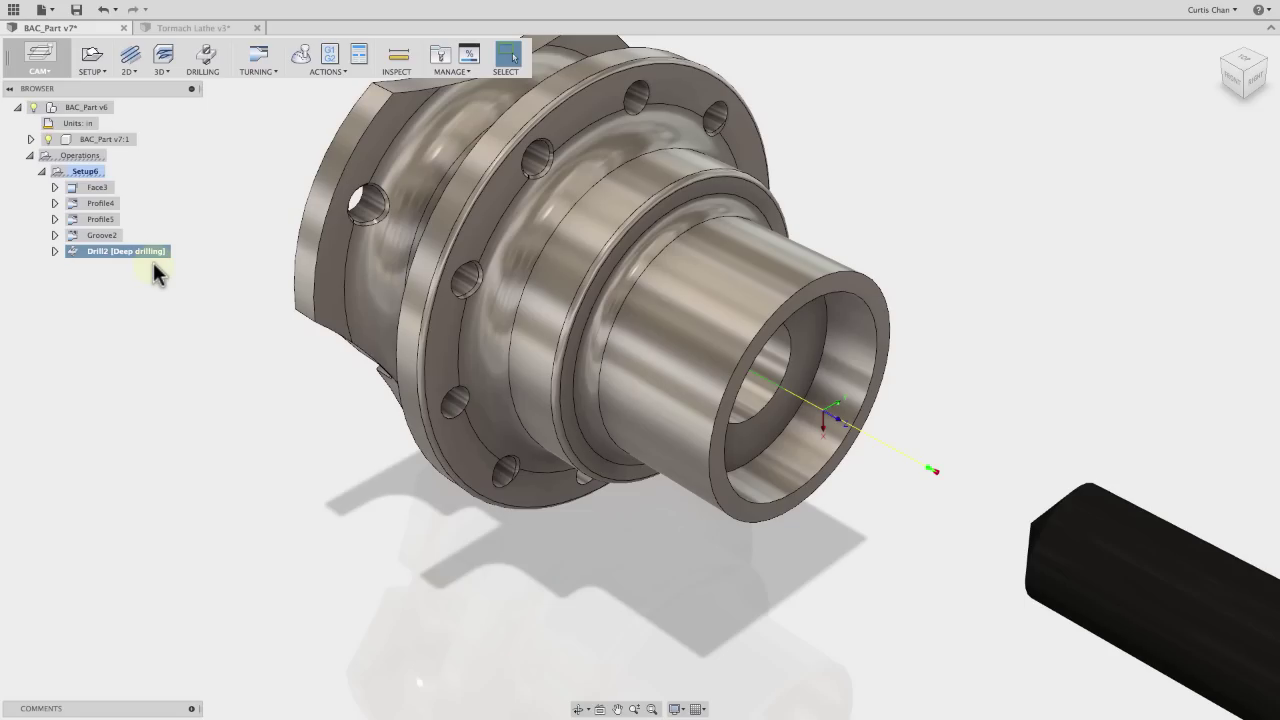
left_click(1231, 84)
Add a Turning Part operation, keeping the #3 turning grooving tool
middle_click_drag(534, 189, 361, 346)
left_click(266, 69)
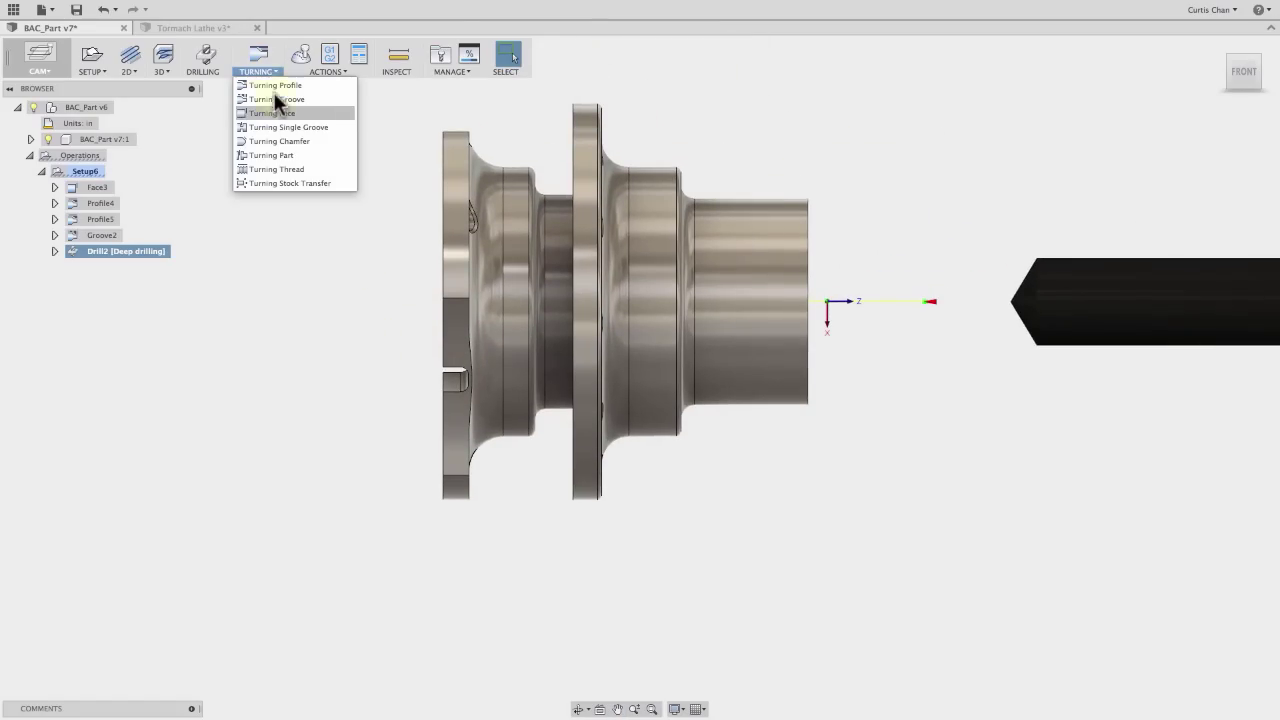
left_click(288, 155)
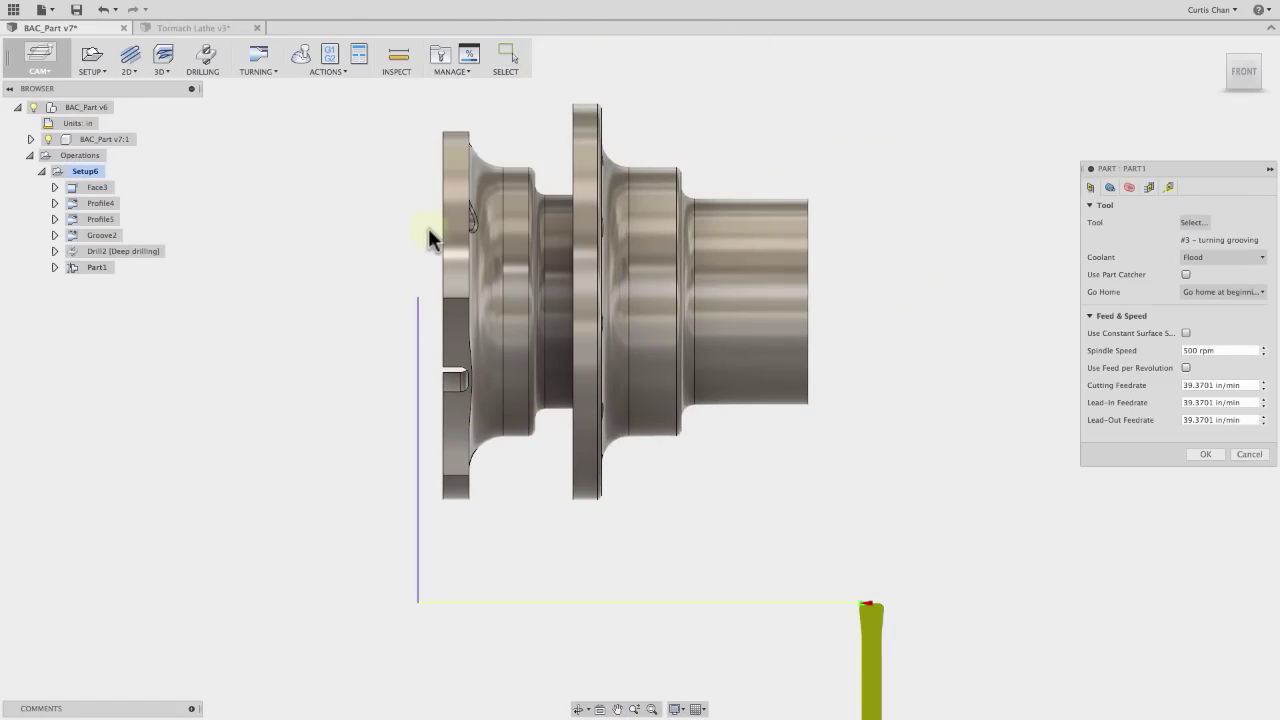
left_click(1205, 454)
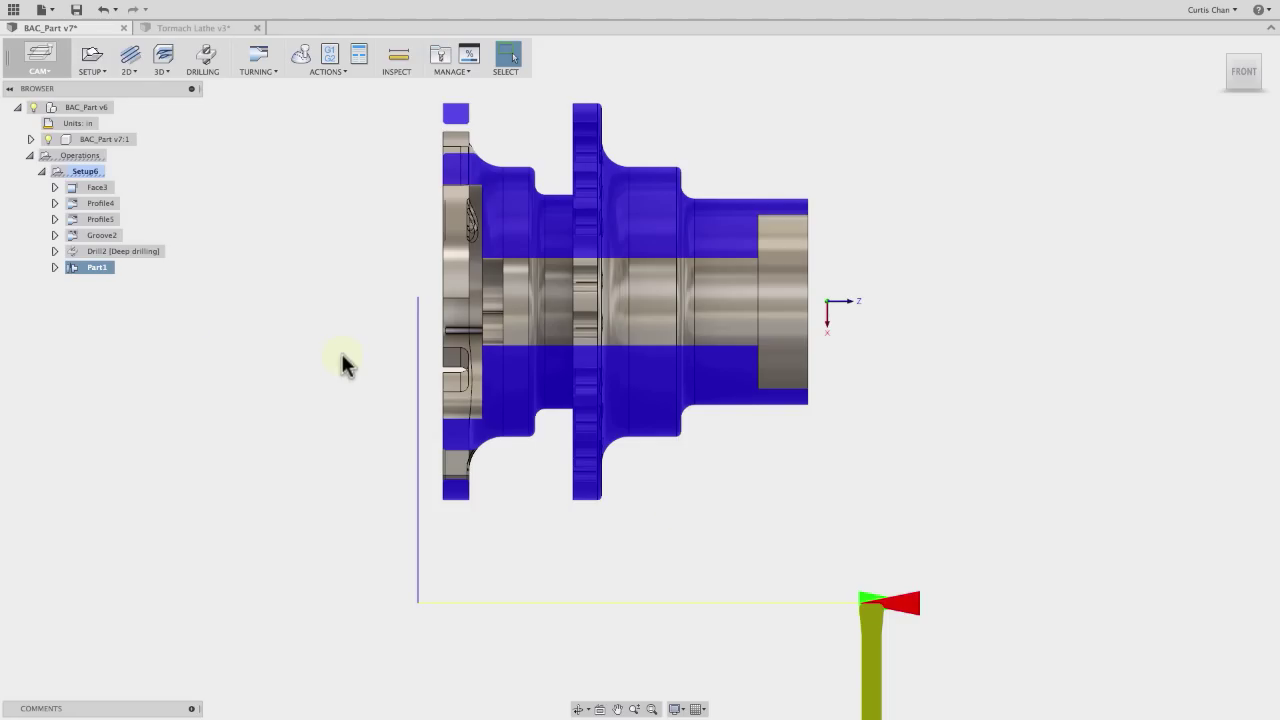
scroll(342, 367, "up", 2)
scroll(342, 355, "down", 2)
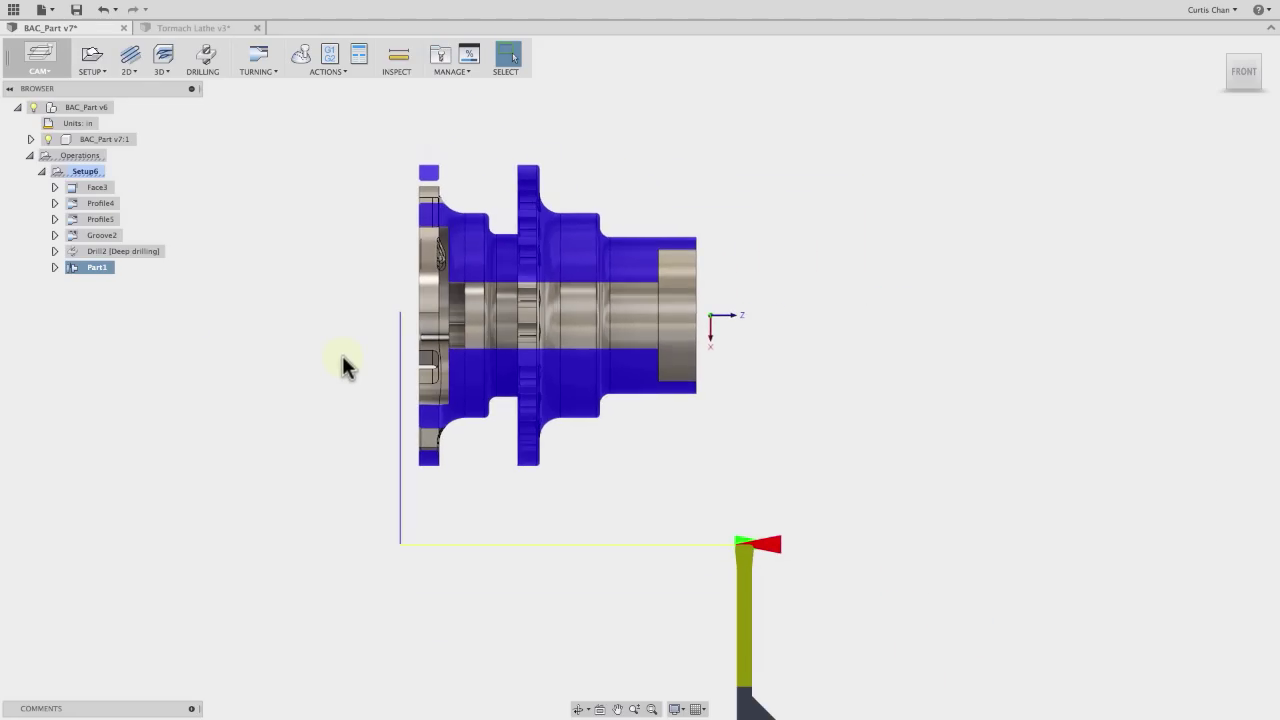
right_click(72, 169)
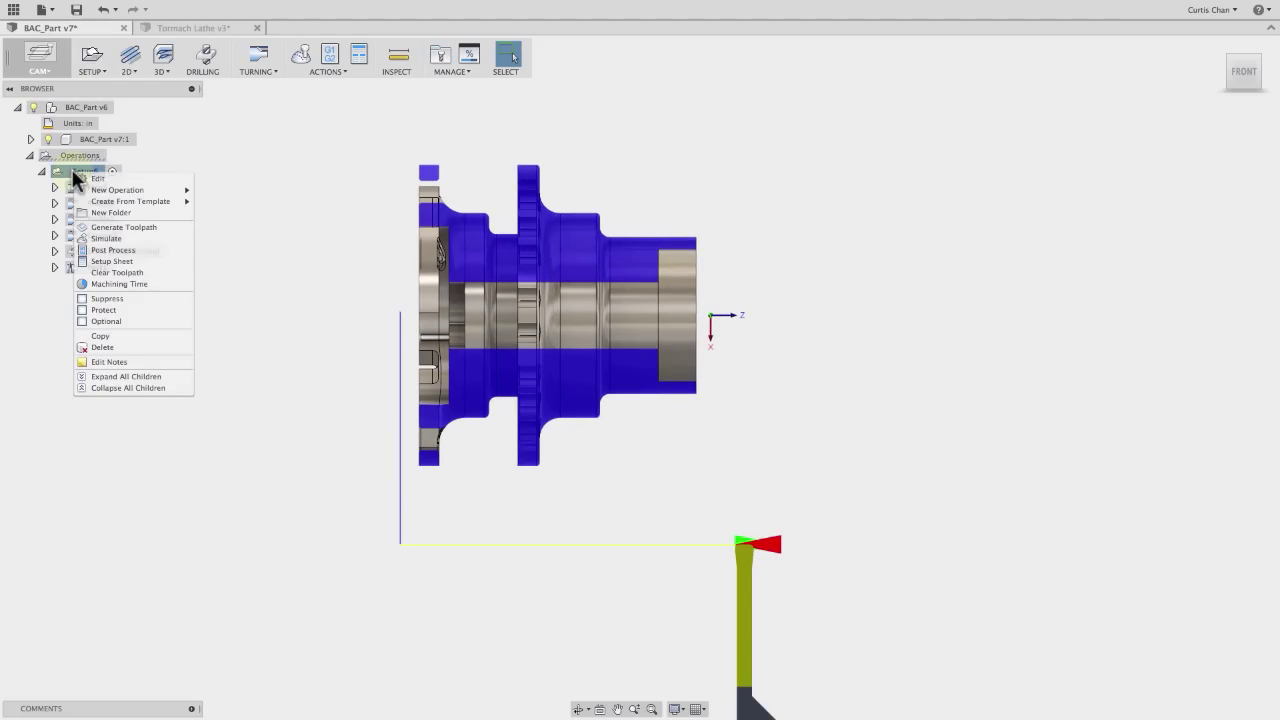
left_click(108, 238)
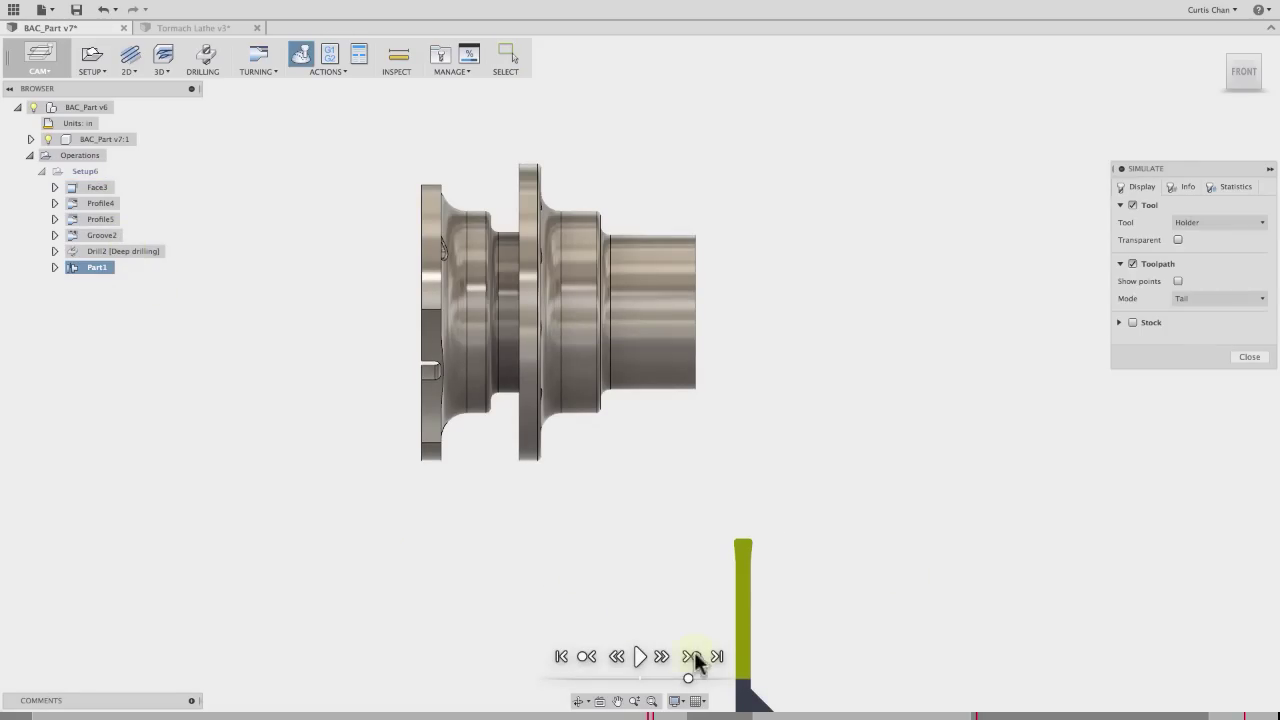
left_click(1133, 322)
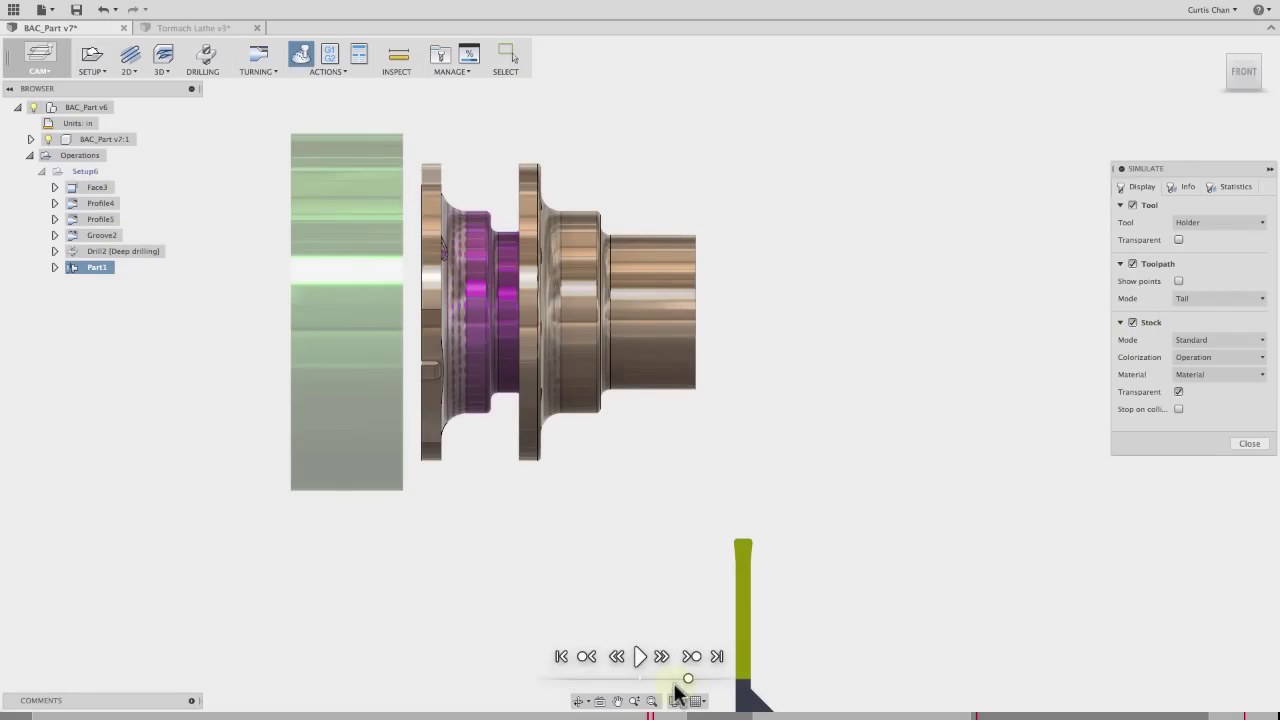
left_click(640, 656)
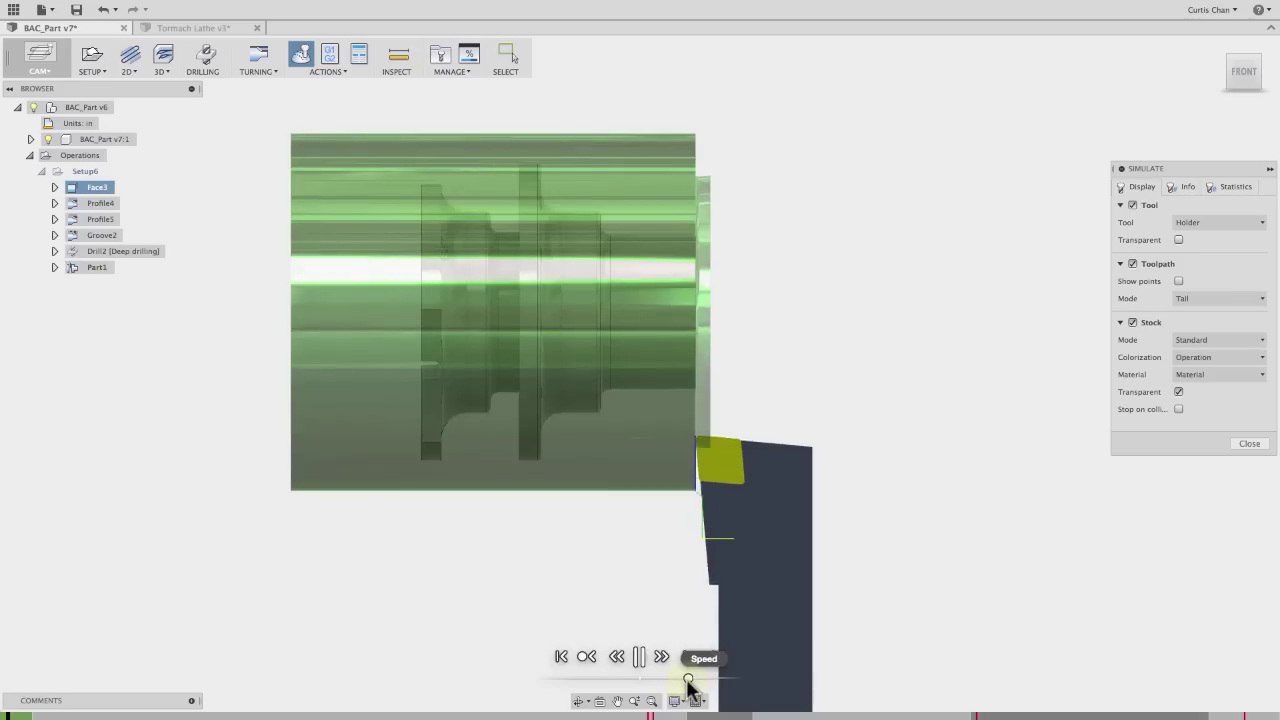
left_click_drag(712, 680, 728, 680)
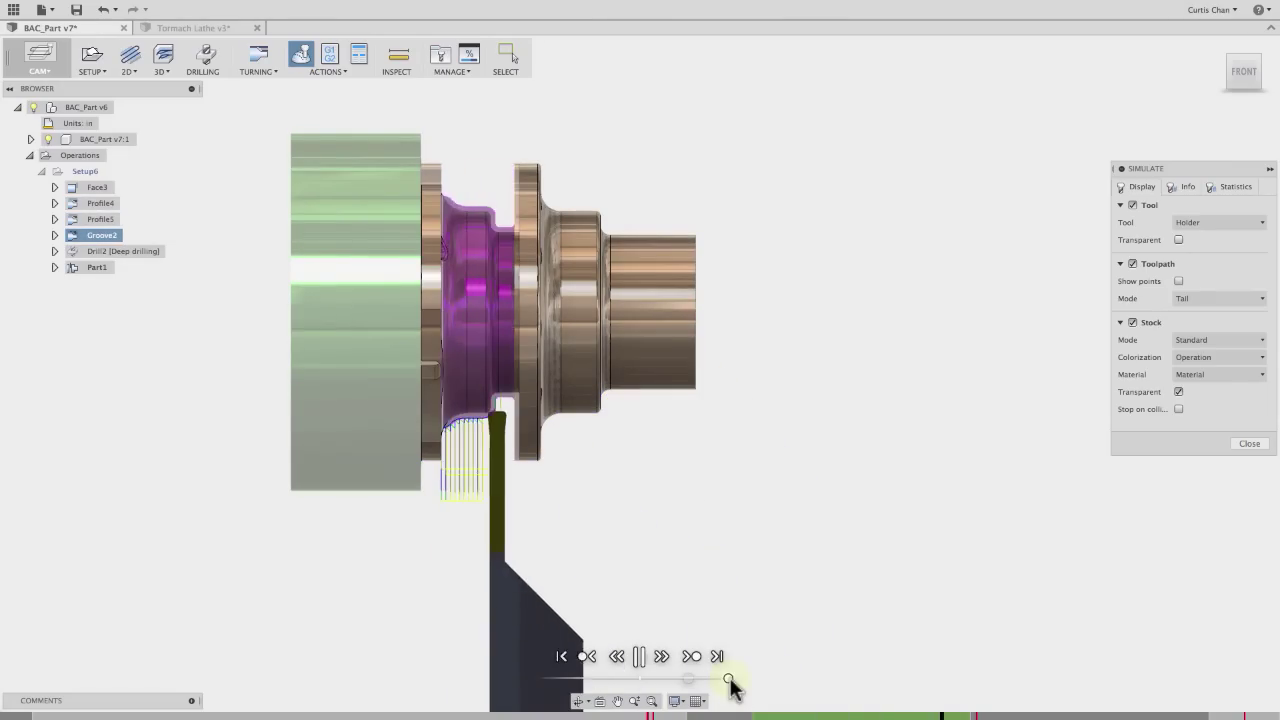
mouse_move(728, 683)
left_mouse_down()
mouse_move(710, 687)
mouse_move(730, 693)
left_mouse_up()
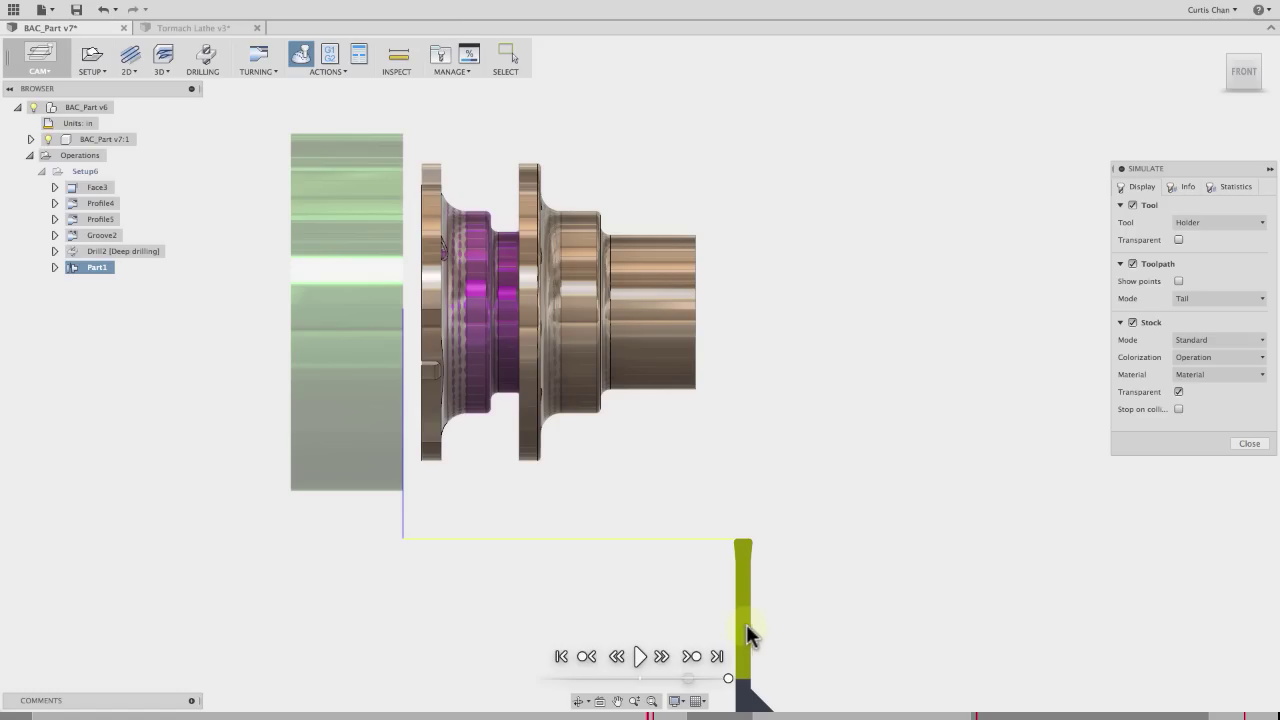
left_click(1251, 445)
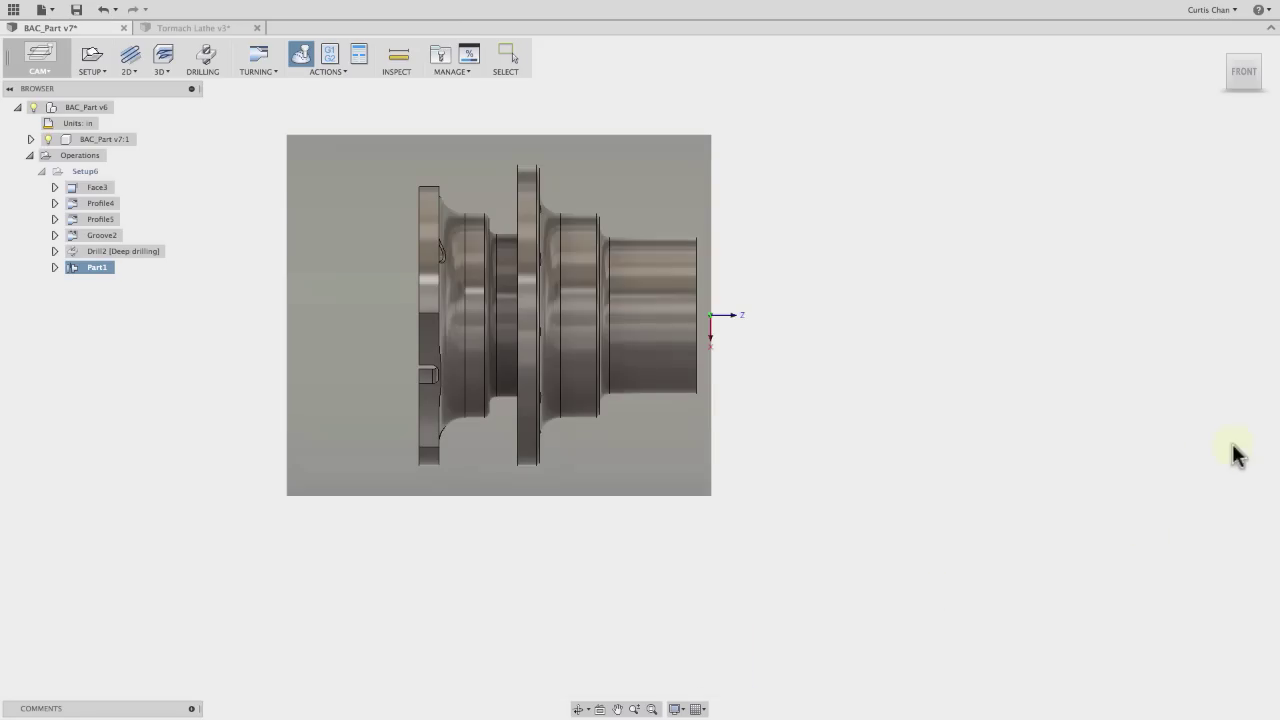
Enable roughing passes on Profile5 and inspect the overlap expression maximumStepdown * 0.5
right_click(100, 217)
left_click(113, 226)
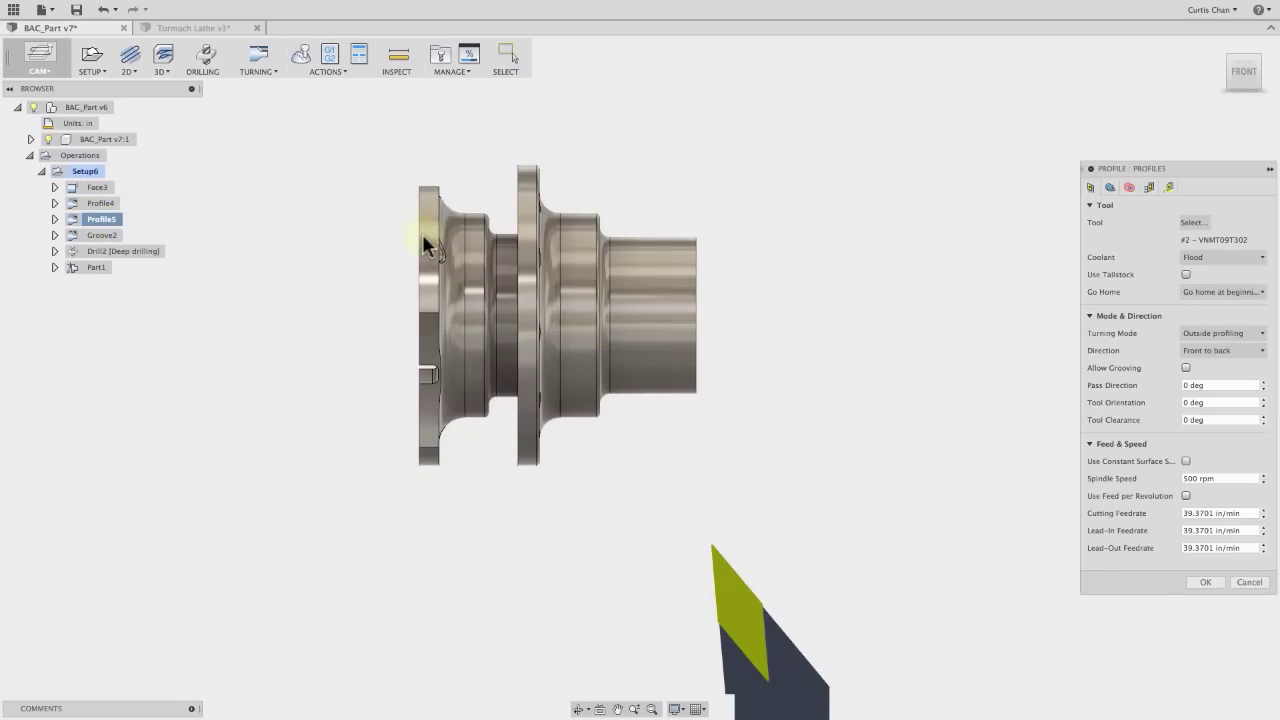
left_click(1149, 186)
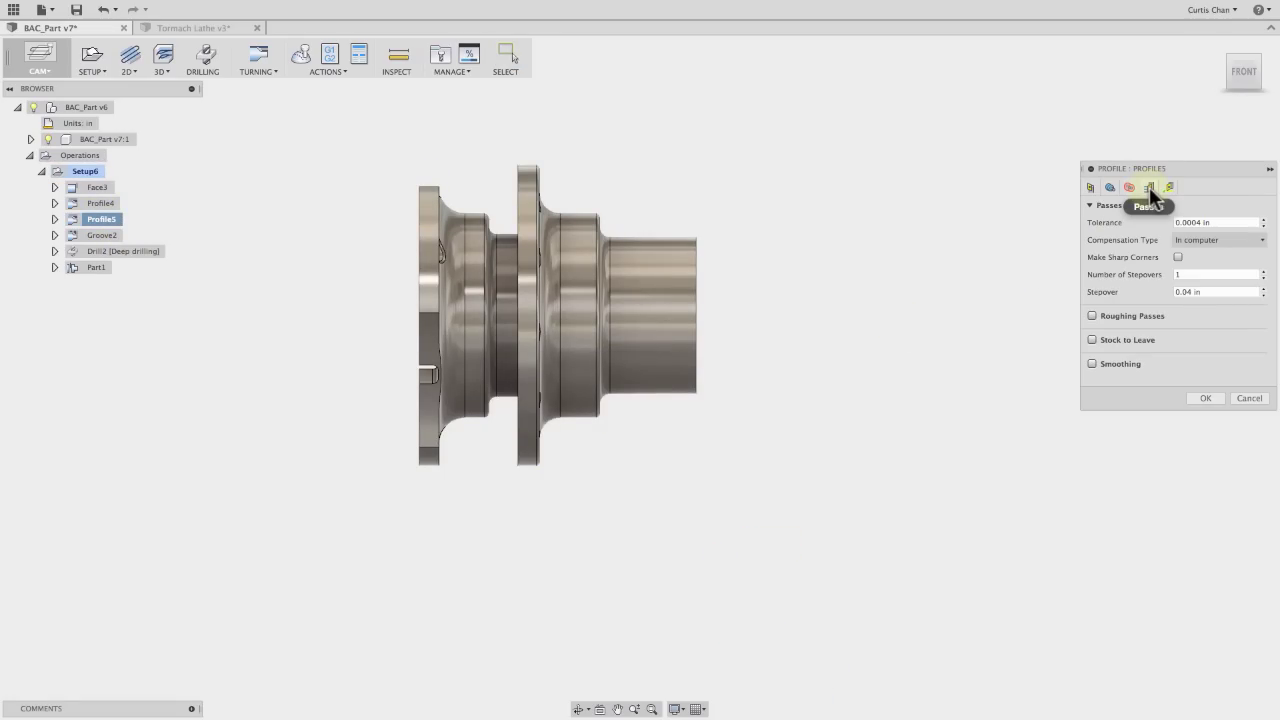
left_click(1092, 316)
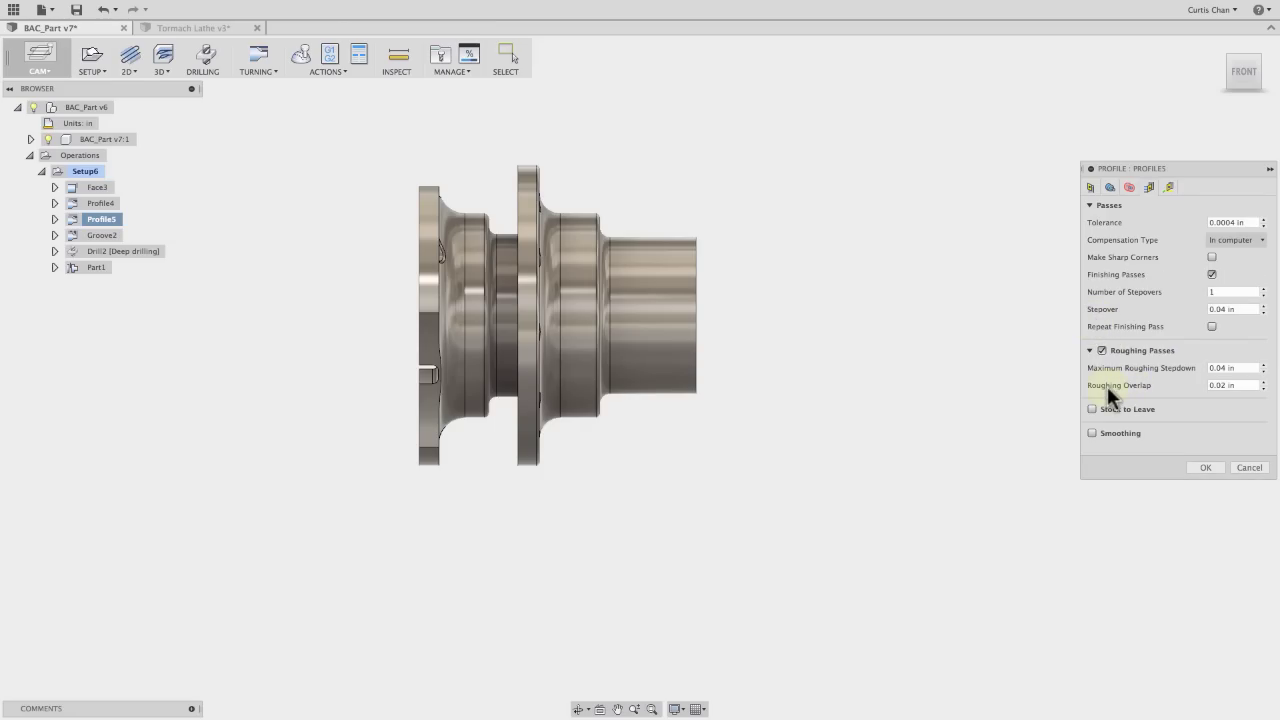
right_click(1222, 384)
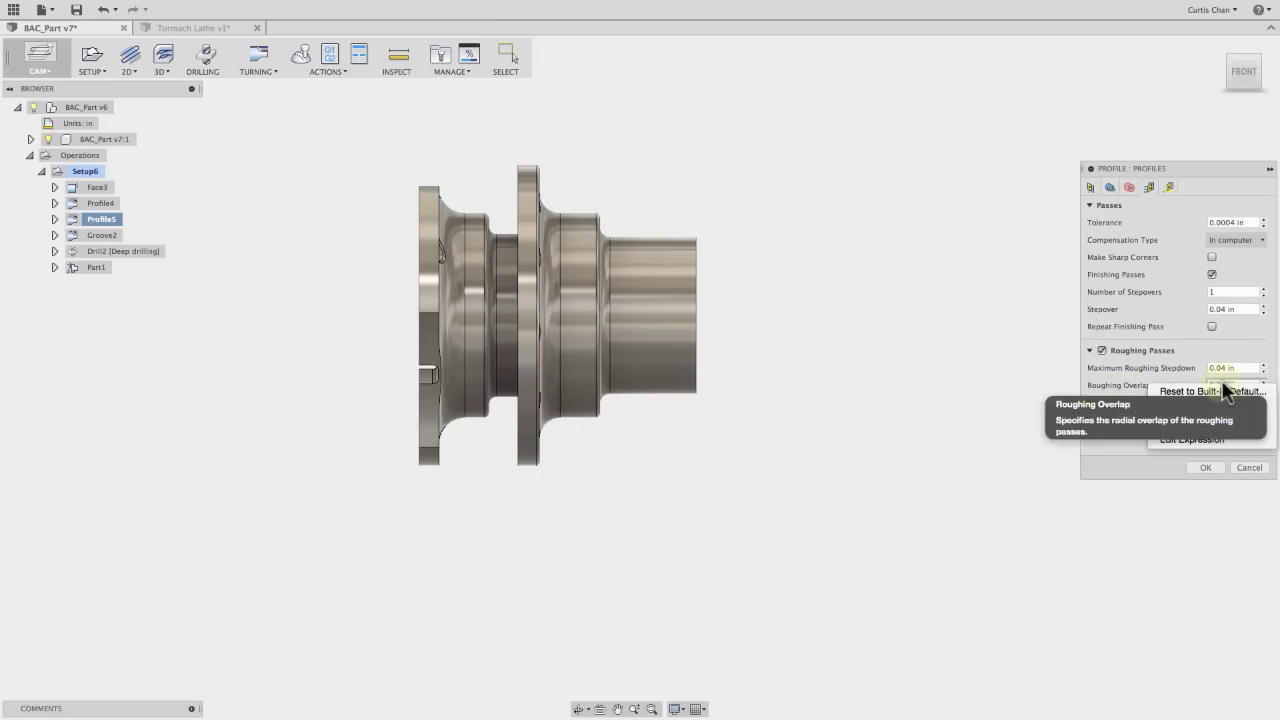
left_click(1222, 439)
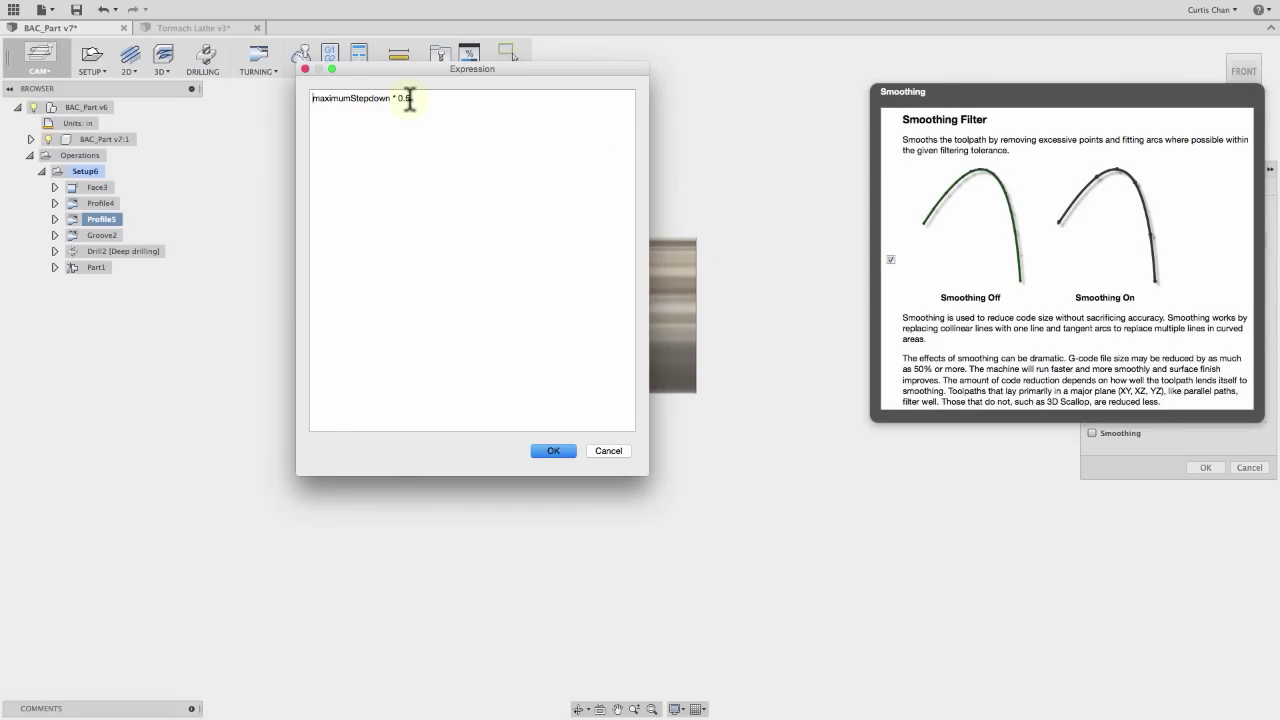
left_click(627, 449)
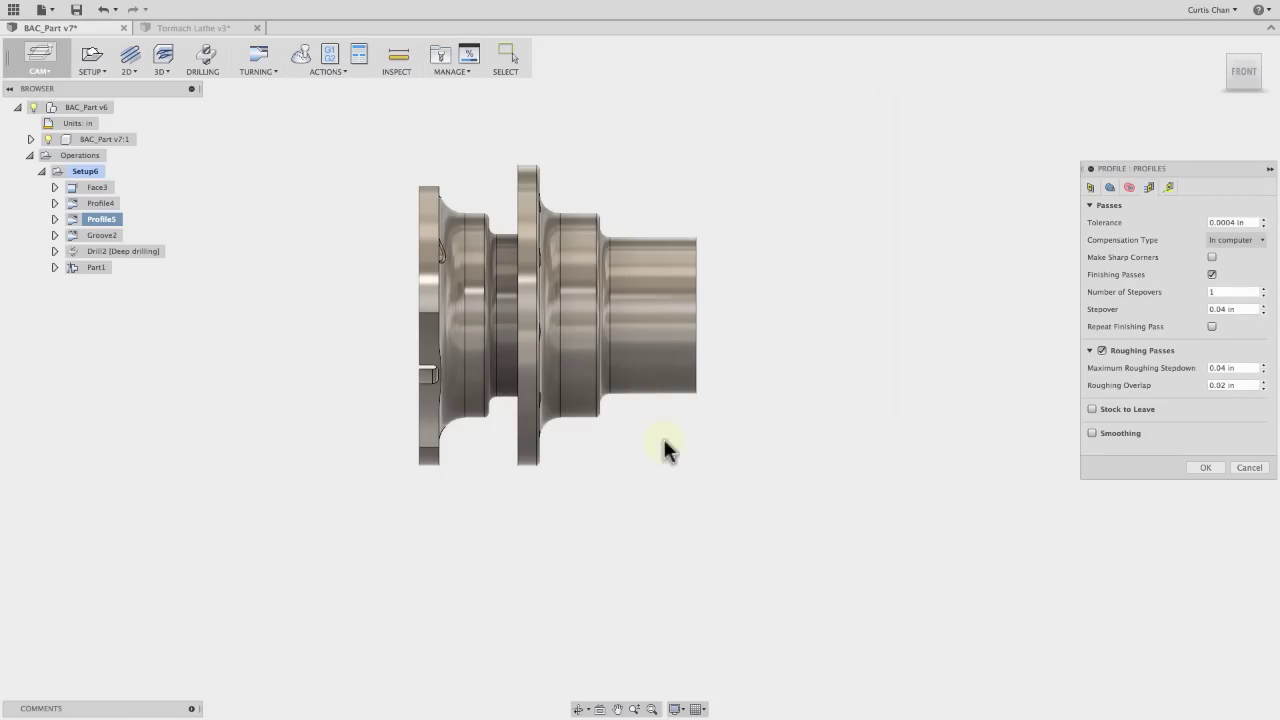